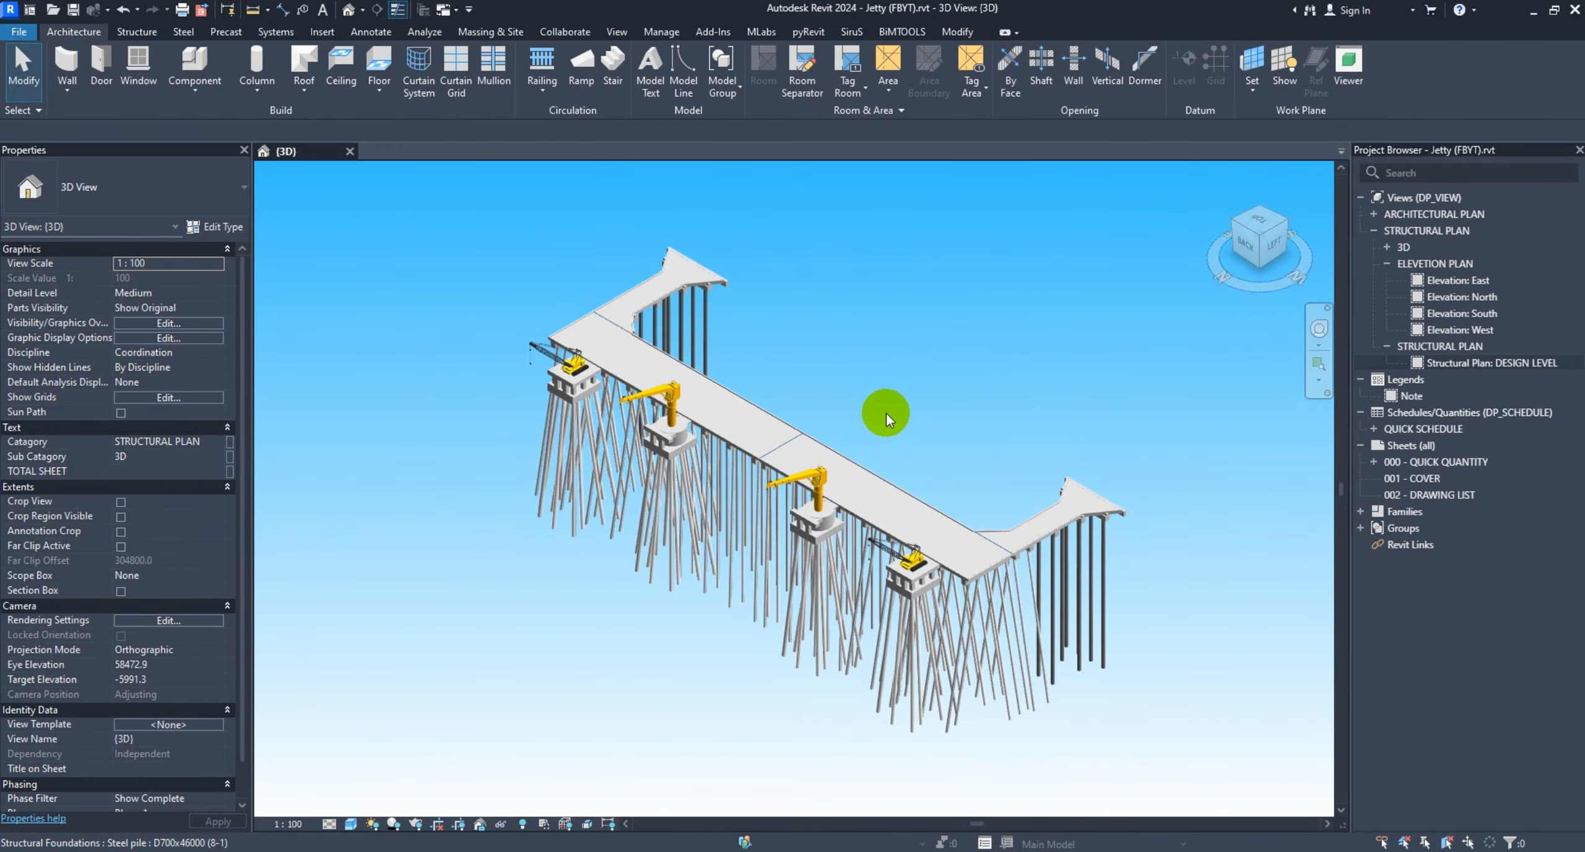
Start a new in-place component in the Generic Models category, keeping the suggested name
scroll(879, 434, "up", 3)
scroll(874, 446, "down", 2)
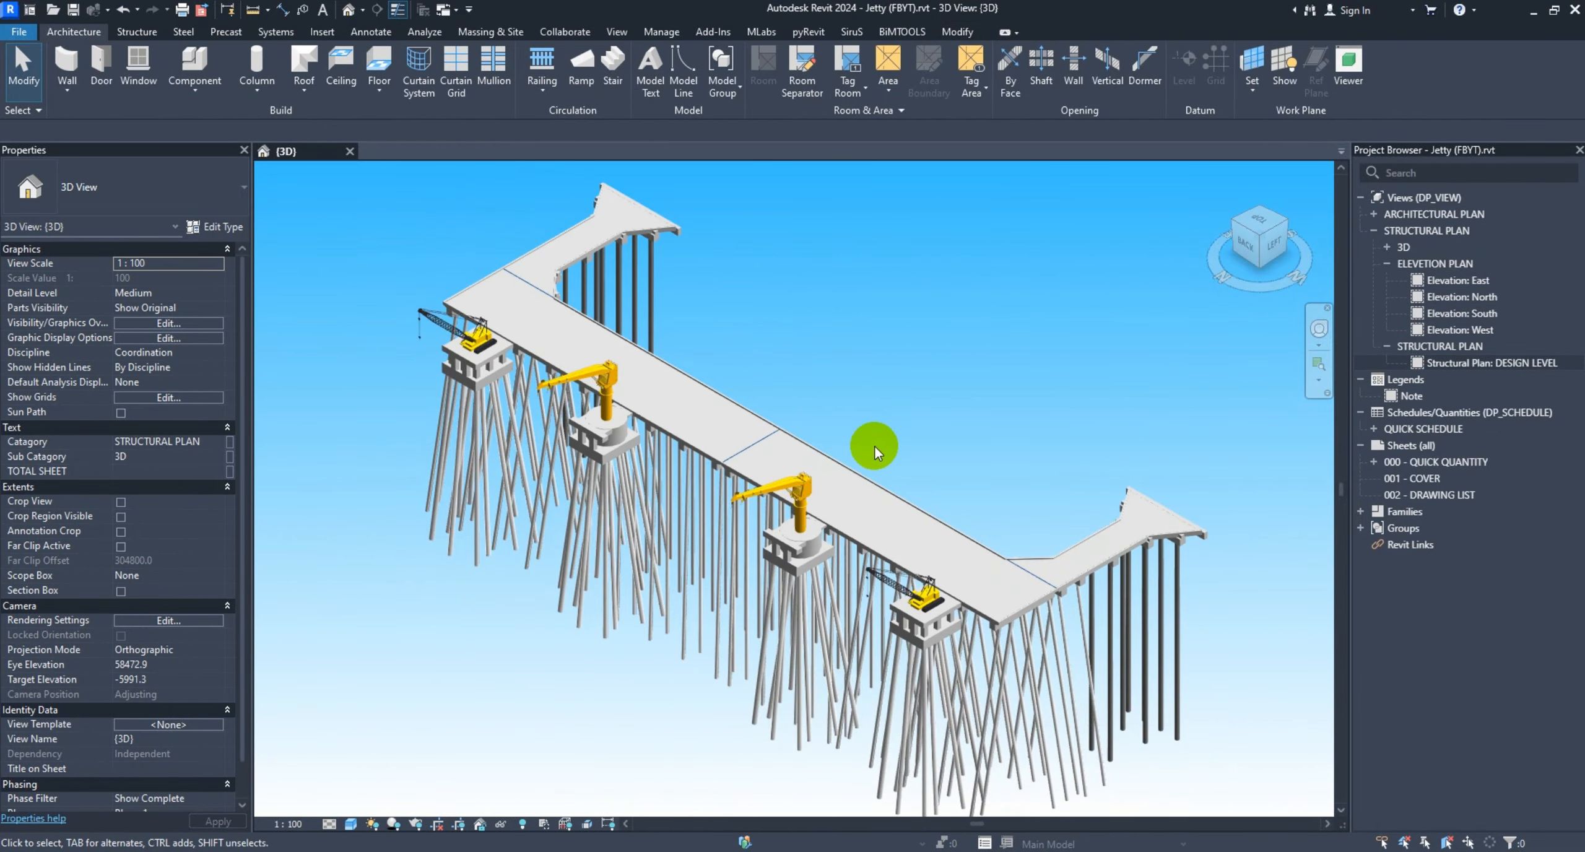
left_click(195, 90)
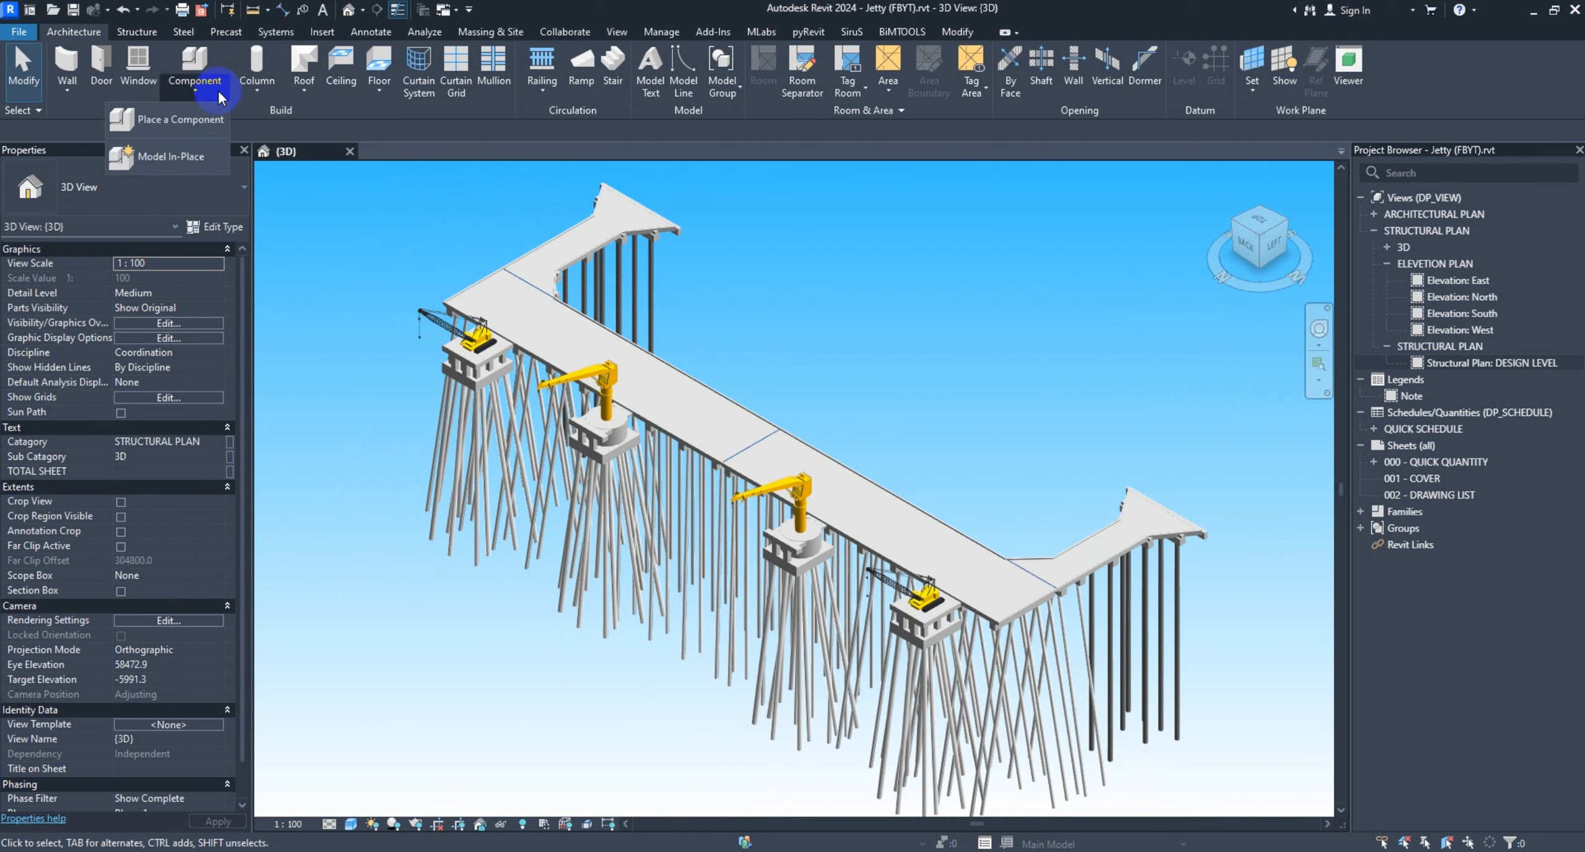
left_click(204, 156)
type("ge")
left_click(737, 342)
left_click(796, 618)
left_click(789, 375)
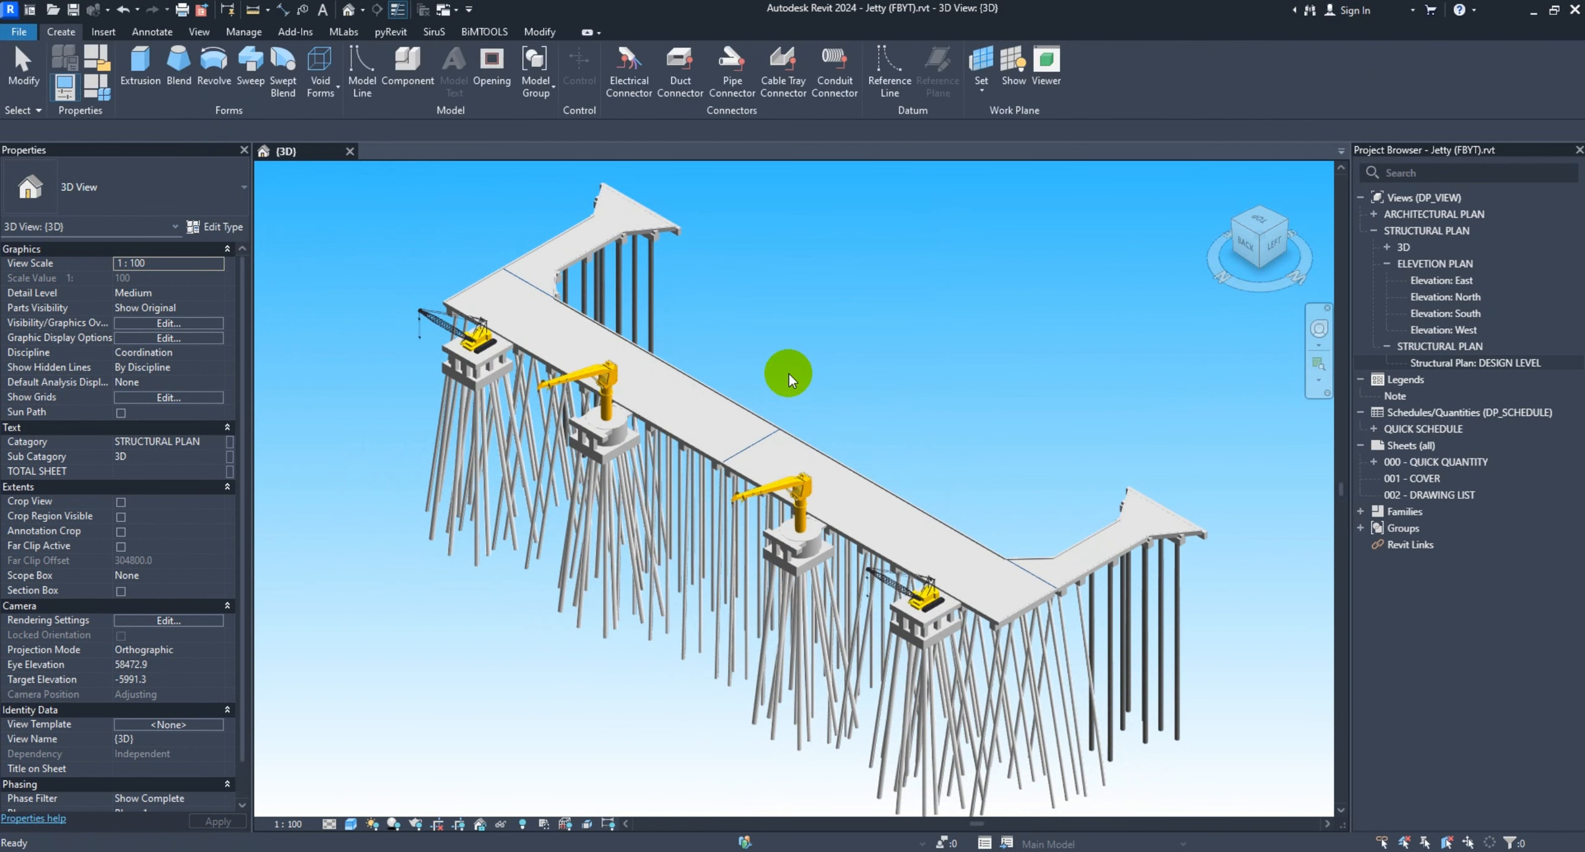
Set the work plane by picking the vertical side face of the lower pile cap slab under the yellow crane
left_click(977, 61)
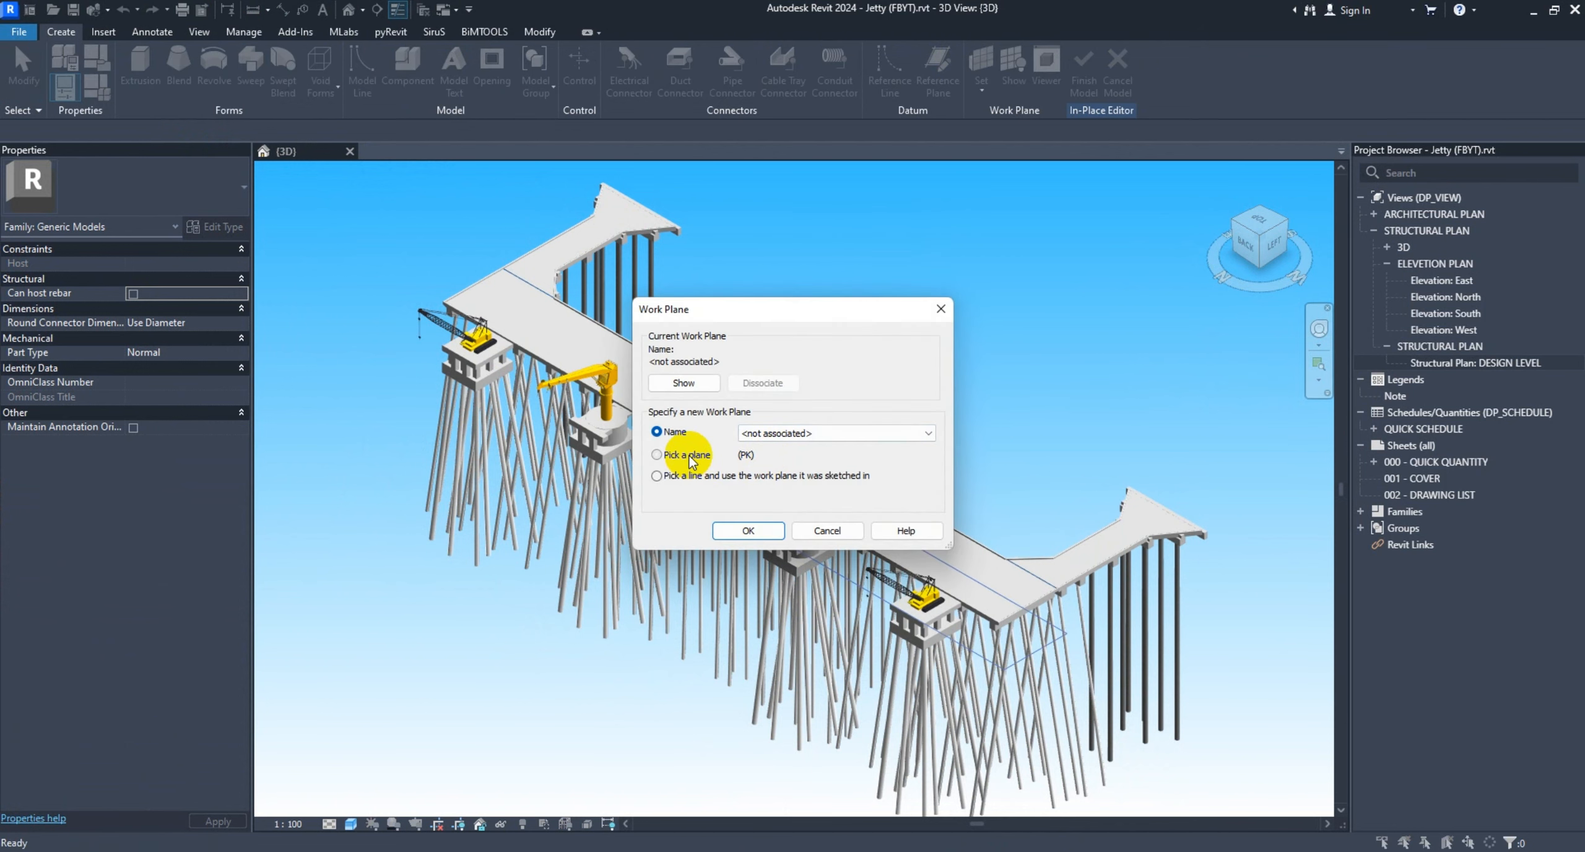
left_click(656, 454)
left_click(748, 530)
scroll(809, 548, "up", 6)
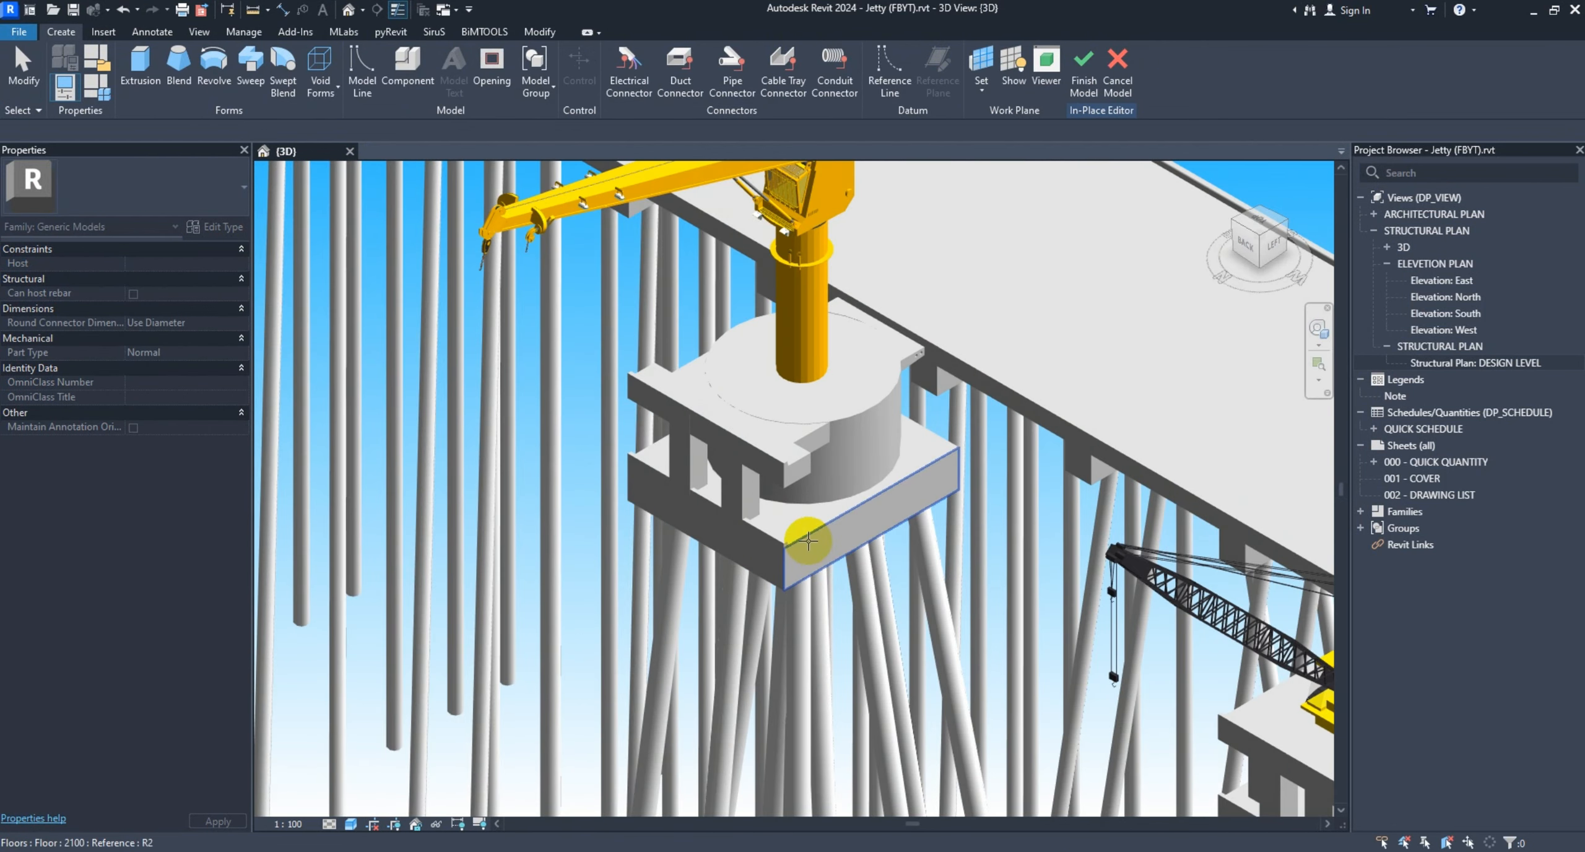
left_click(809, 540)
Begin an extrusion sketch with a 2700 mm line straight down from the bottom corner of the pile cap
left_click(141, 65)
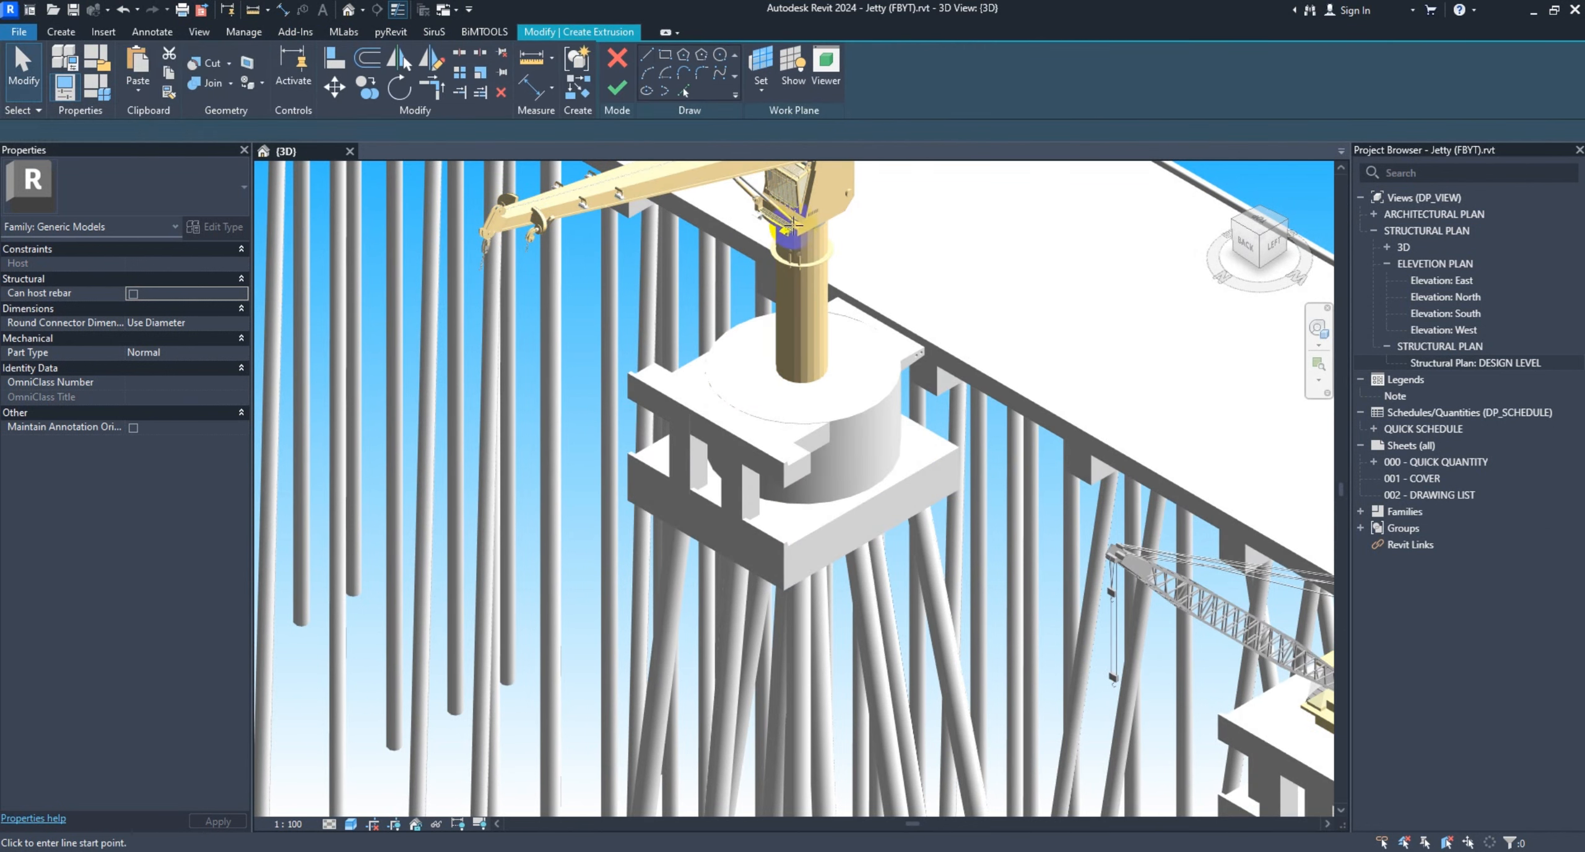
scroll(786, 585, "up", 3)
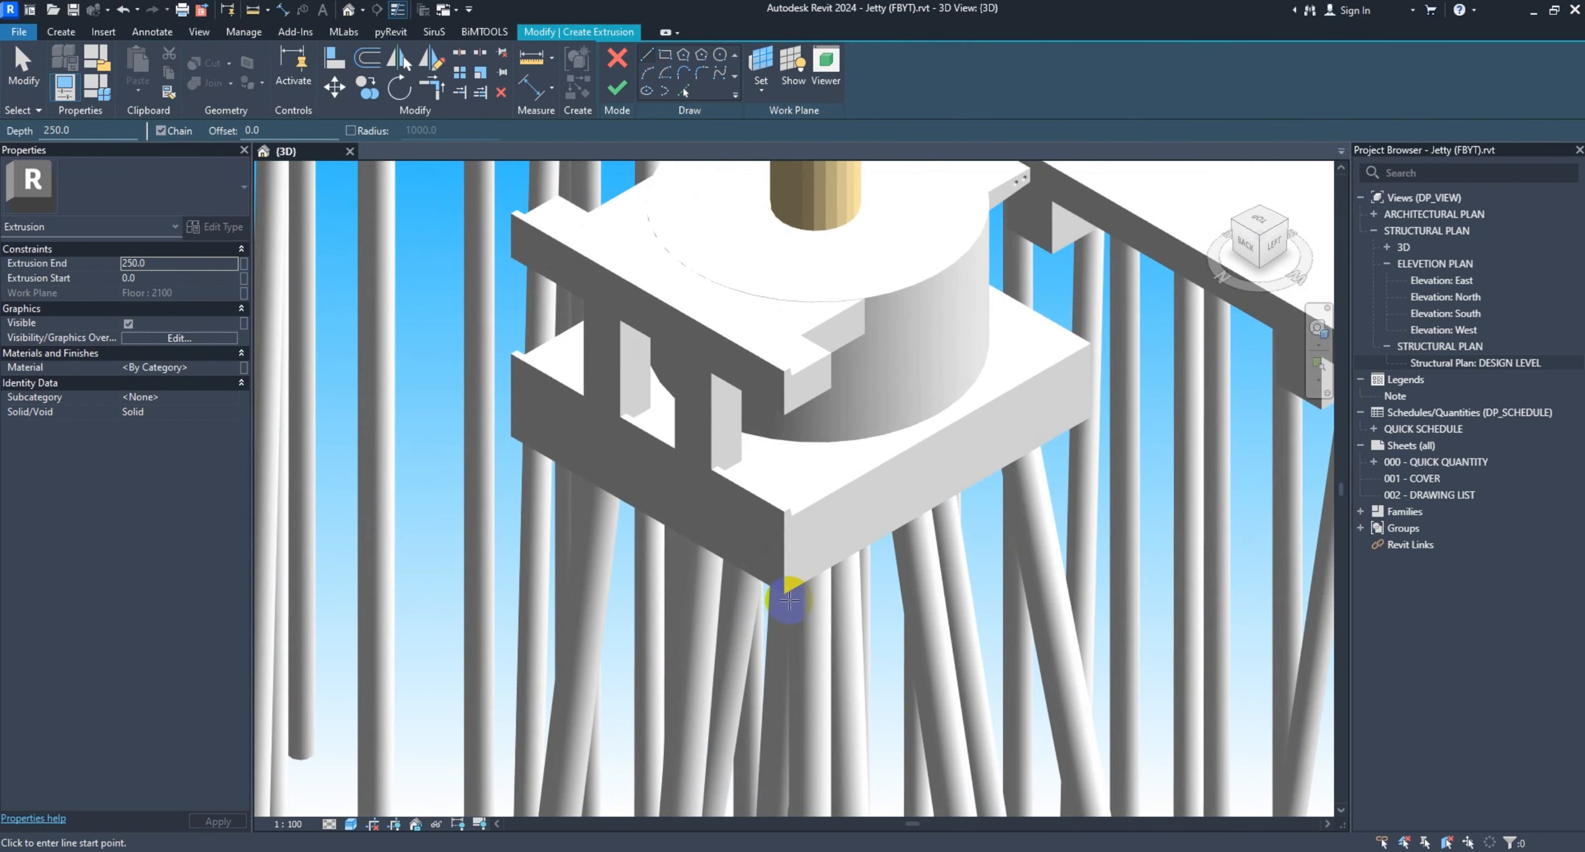
left_click(785, 592)
type("2700")
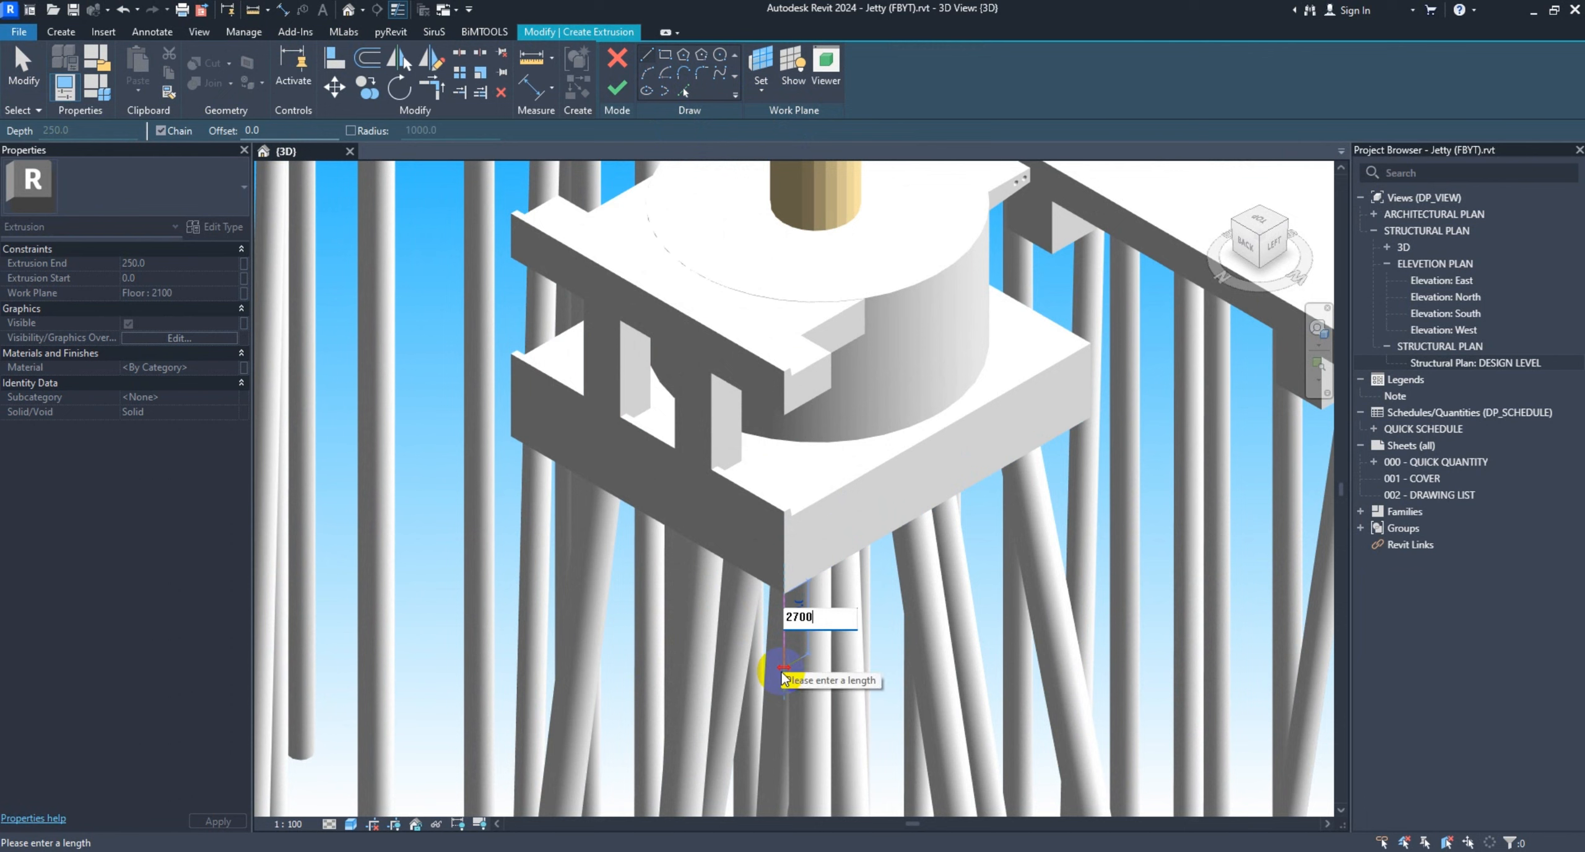
key("Return")
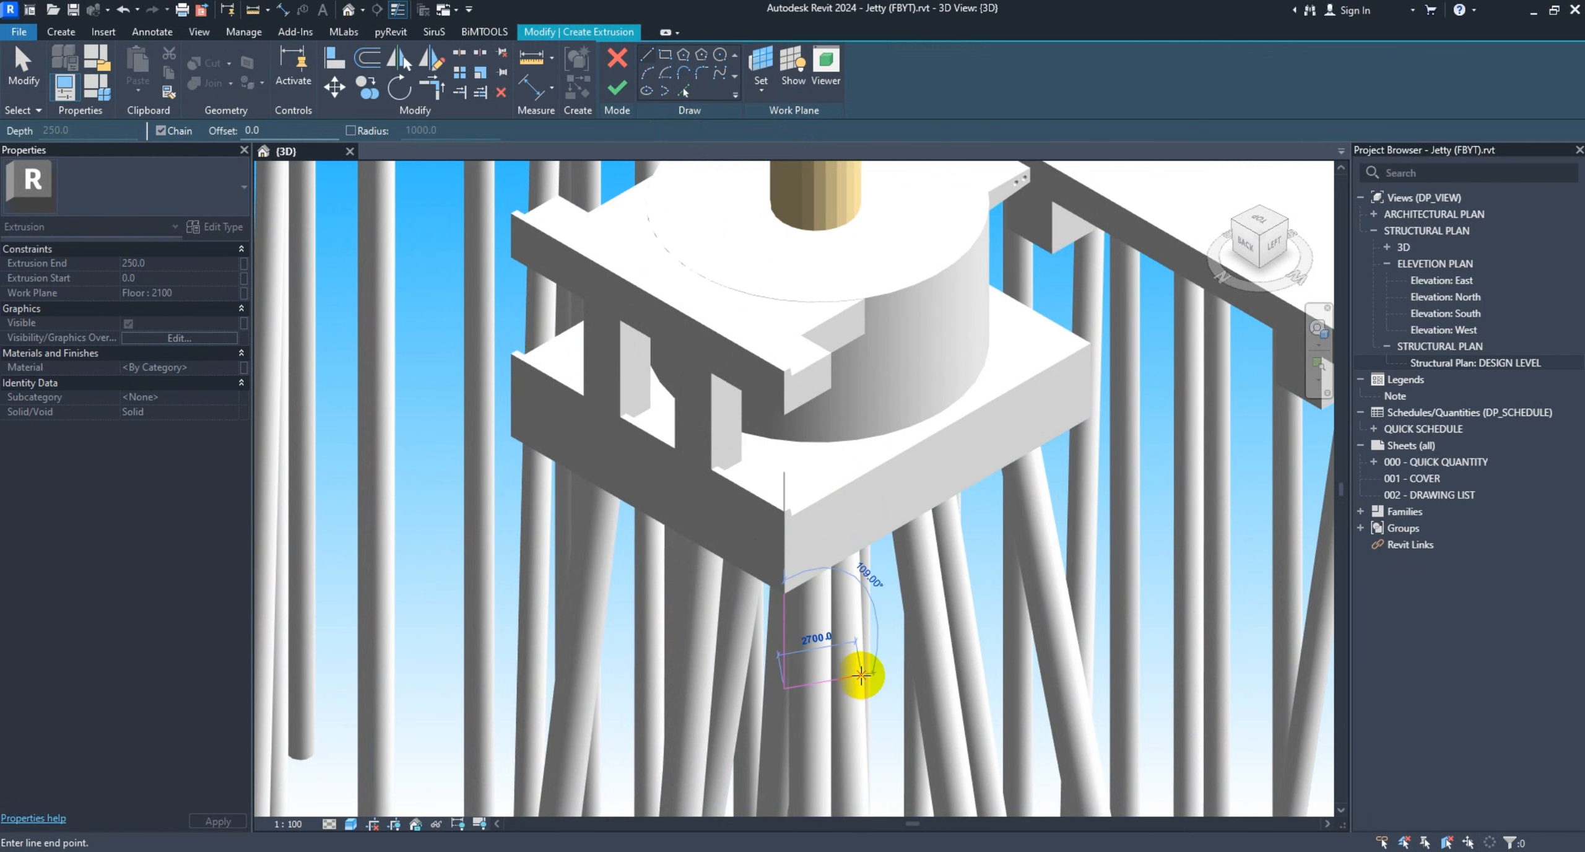
Continue the sketch from the line's lower end with a 700 mm bottom segment and a 500 mm segment in line with it
scroll(818, 678, "up", 5)
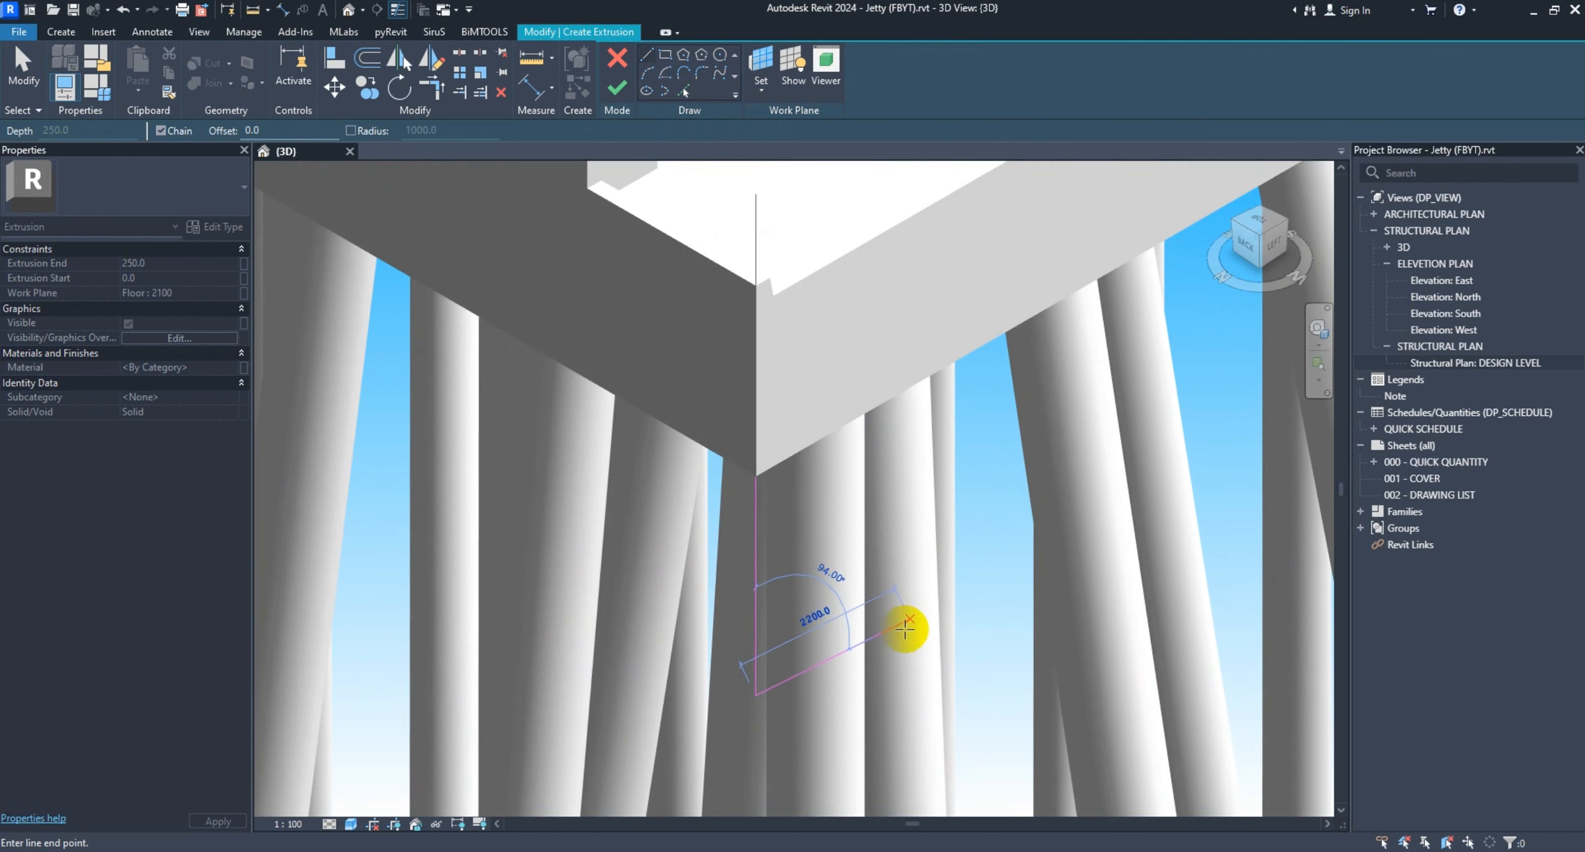
type("700")
key("Return")
type("500")
key("Return")
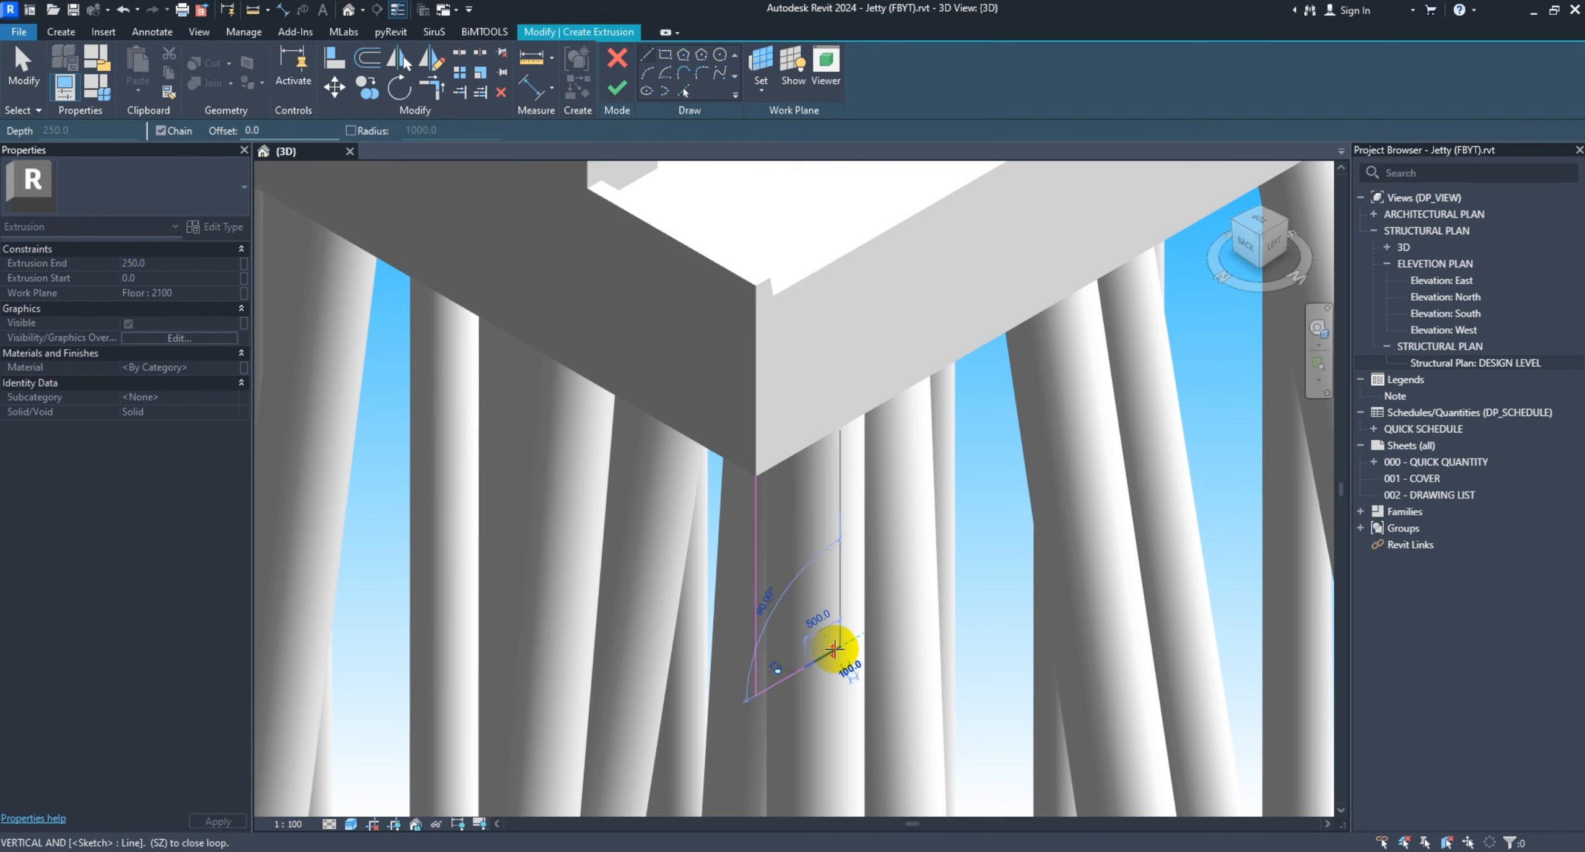
Sketch a 2300 mm vertical line upward, extend it to the cap's underside, and close the outline back at the cap corner
left_click(835, 645)
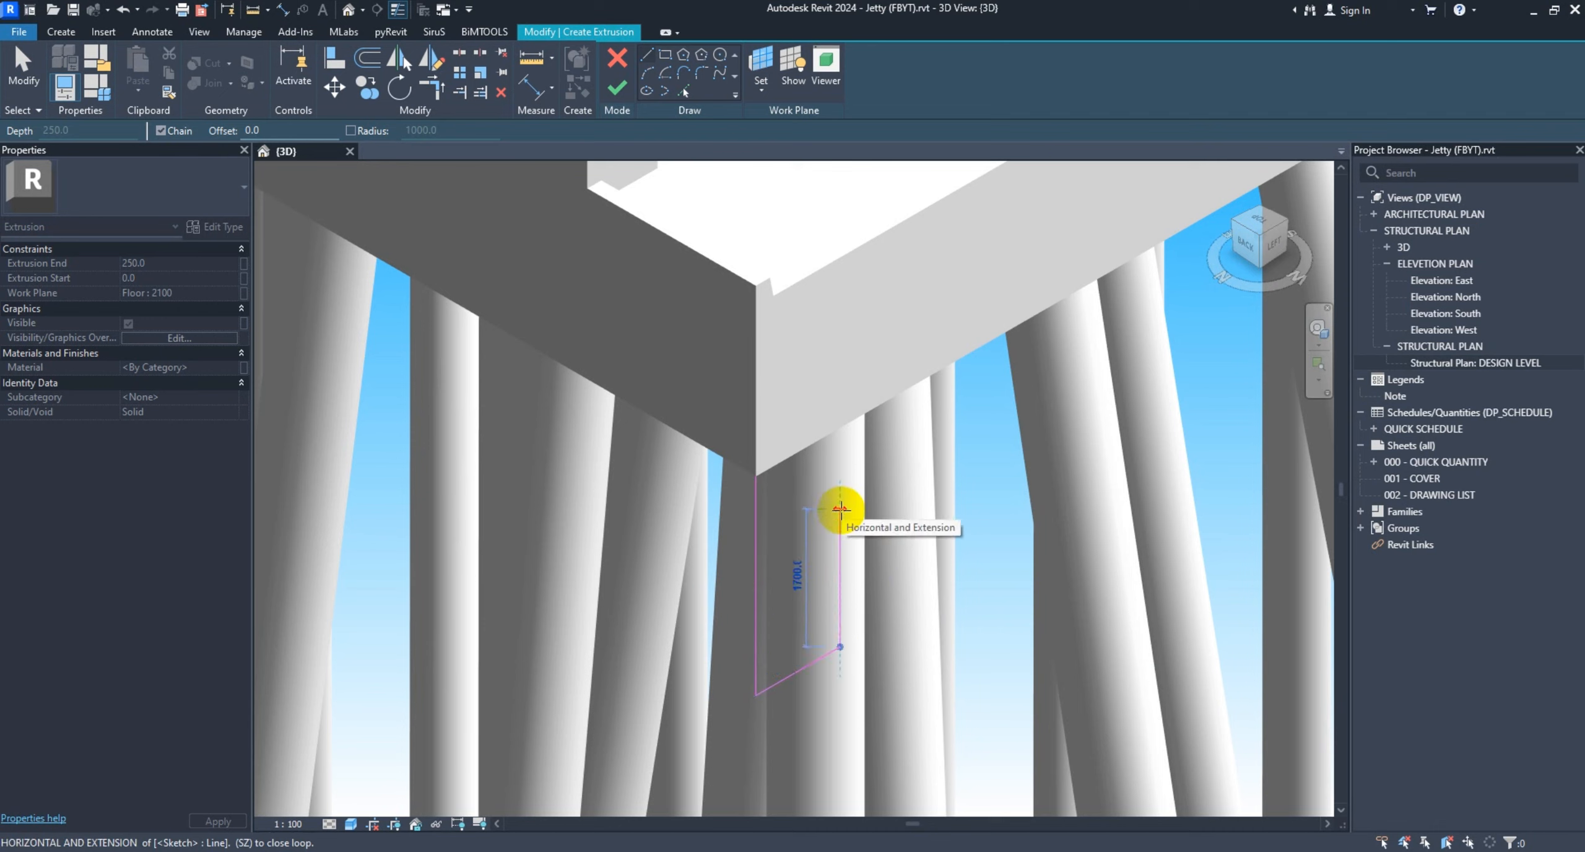
type("2300")
key("Return")
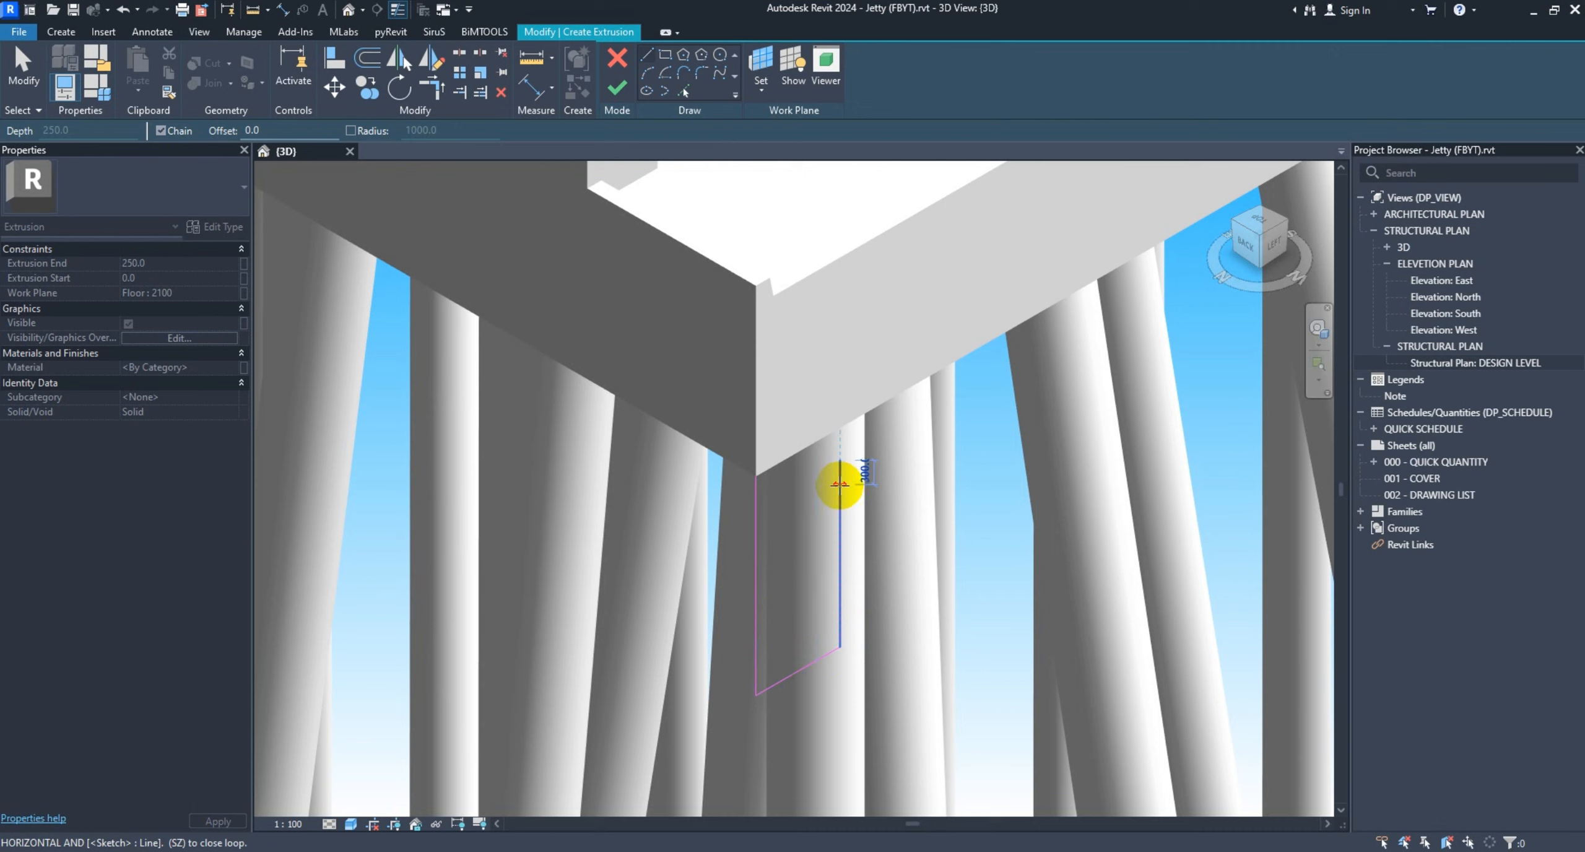
type("1300")
key("Return")
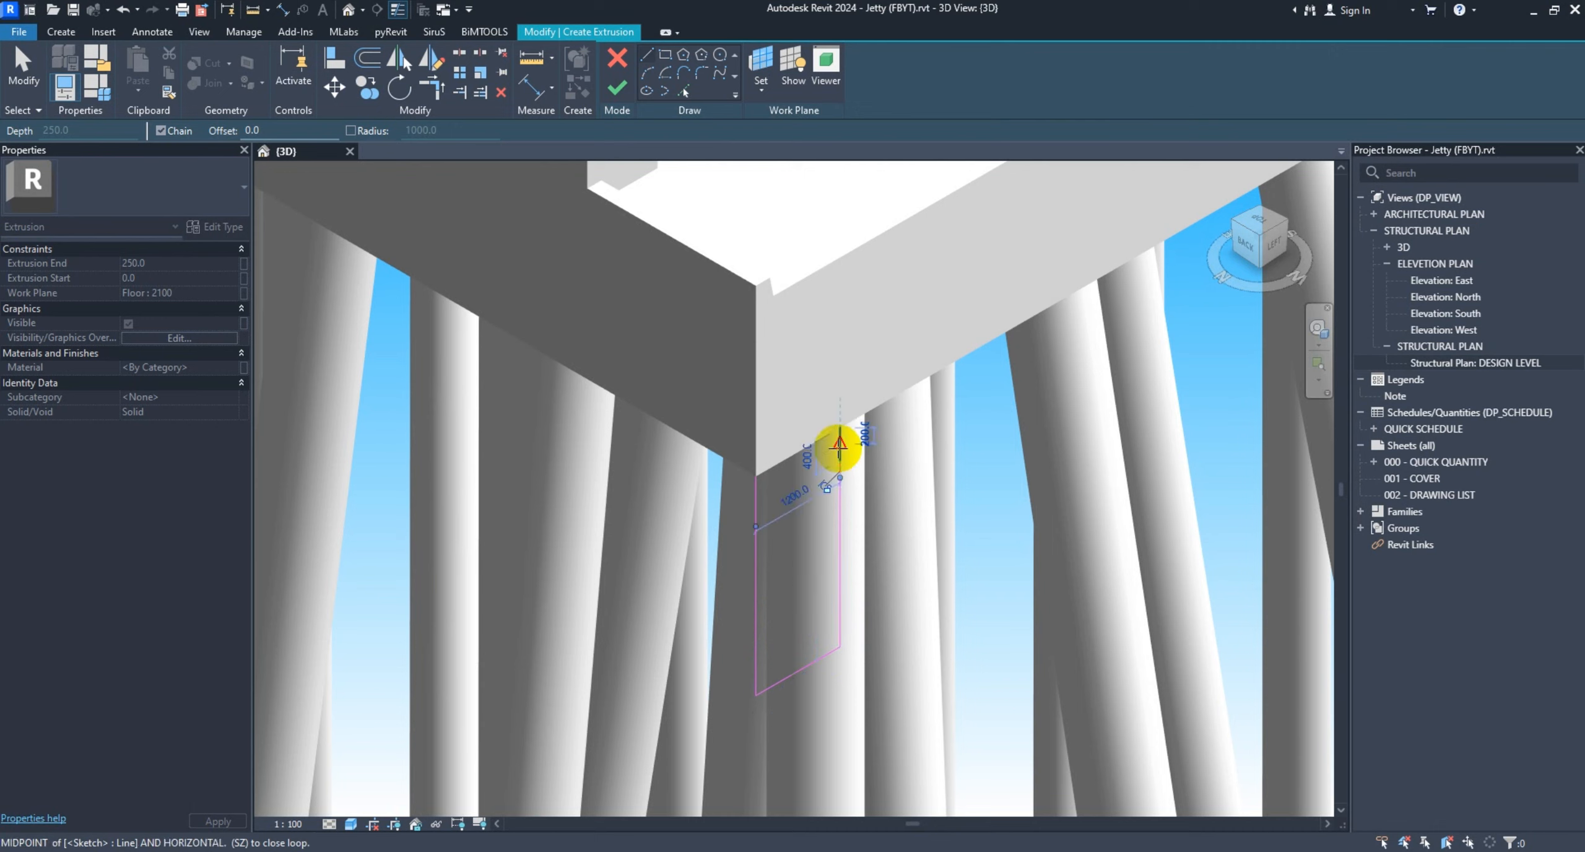
left_click(747, 468)
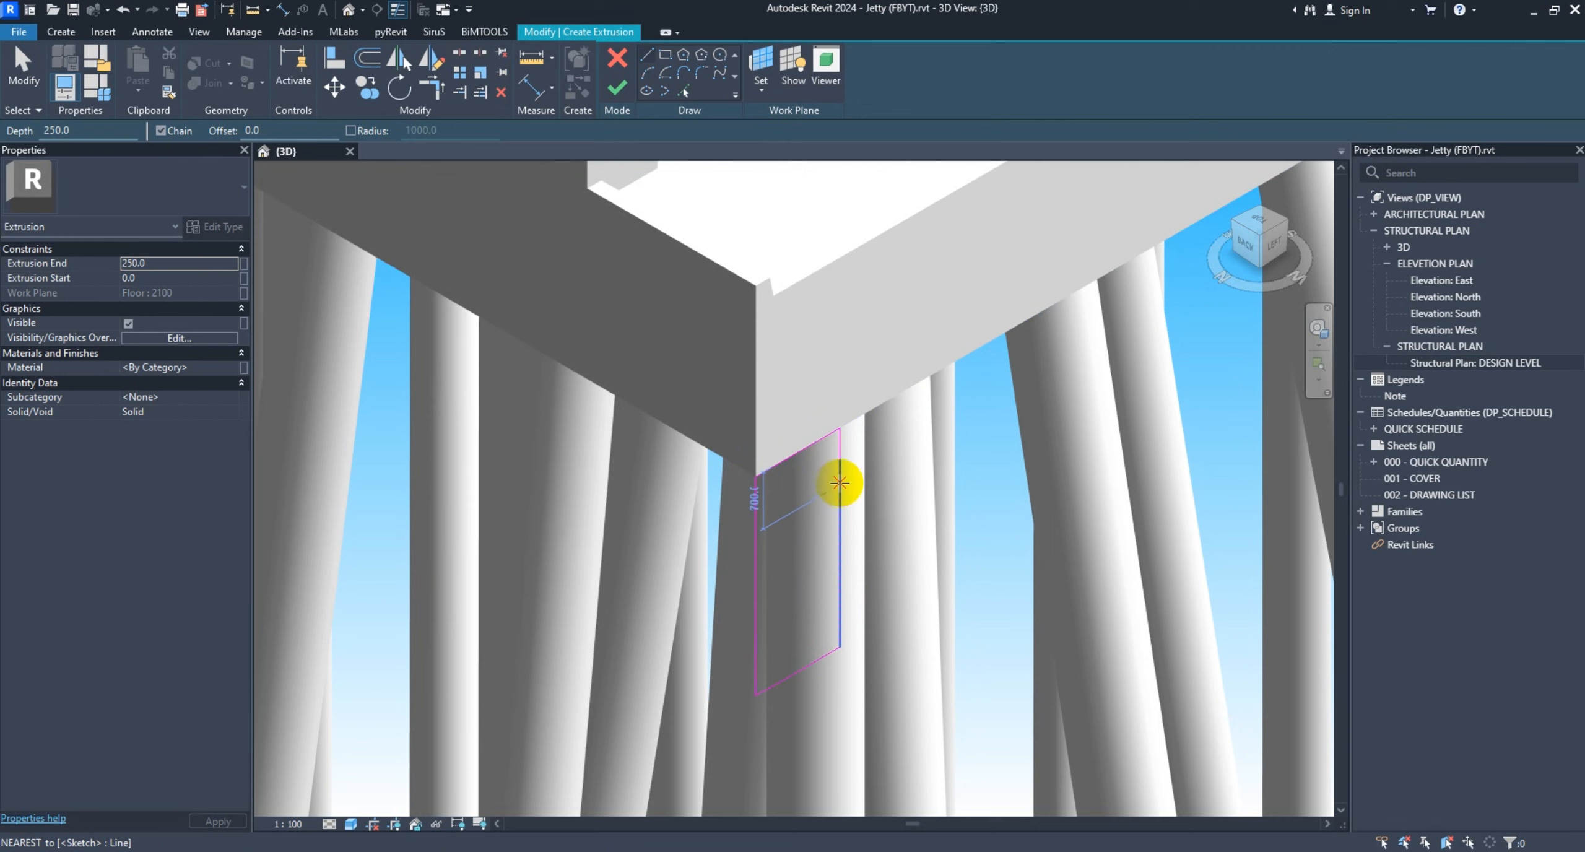
Draw a sloping line from the 2300 mm line's top to the 700 mm segment's end, and delete the surplus 500 mm and 2300 mm lines
left_click(840, 465)
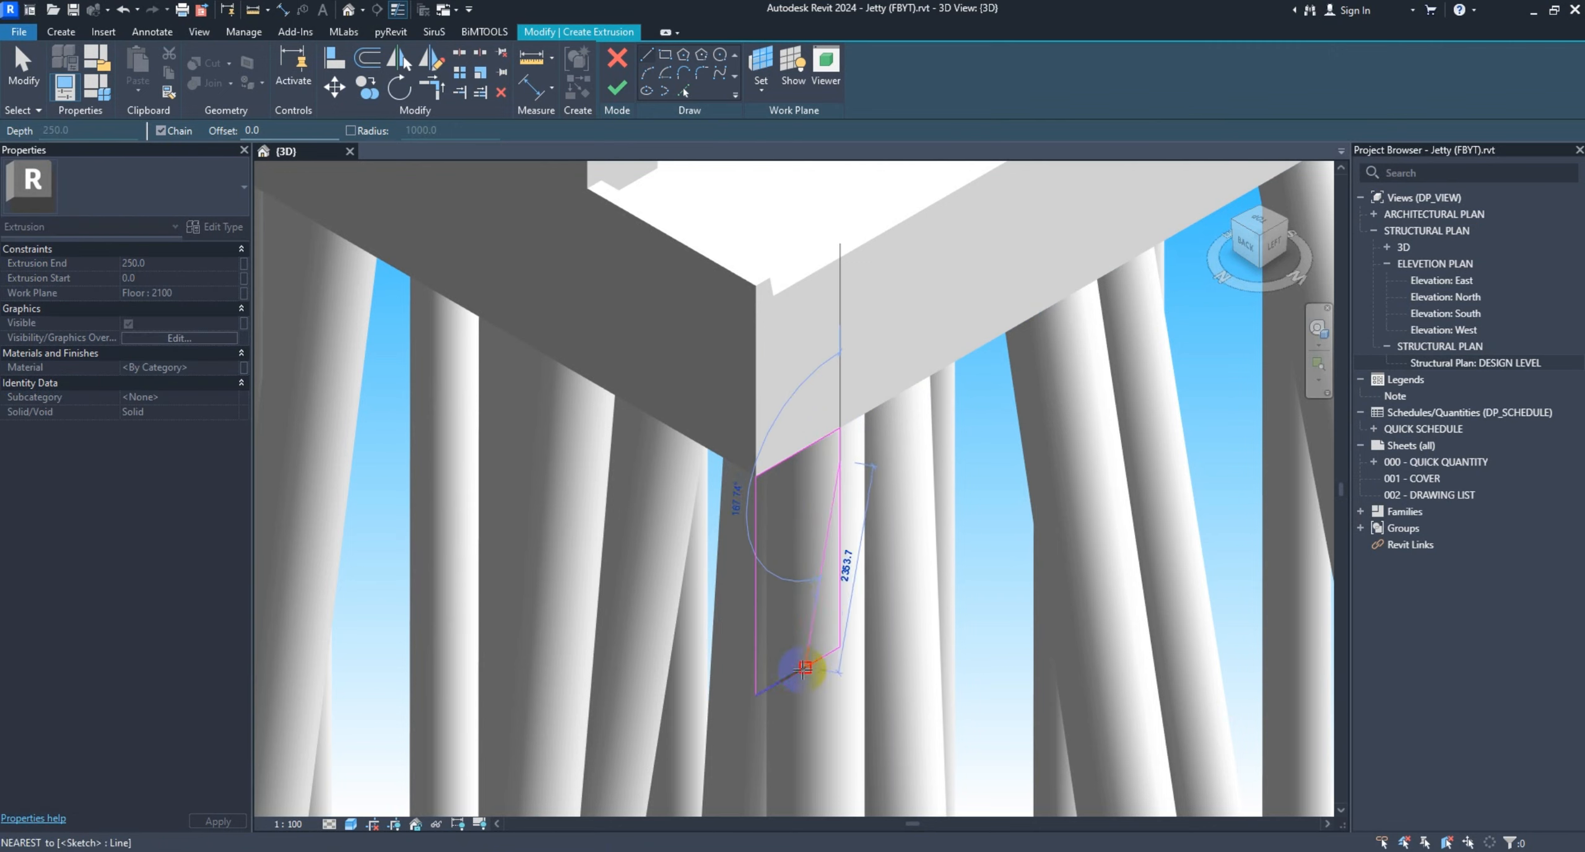
left_click(805, 667)
key("Escape")
left_click(827, 654)
key("Delete")
left_click(838, 617)
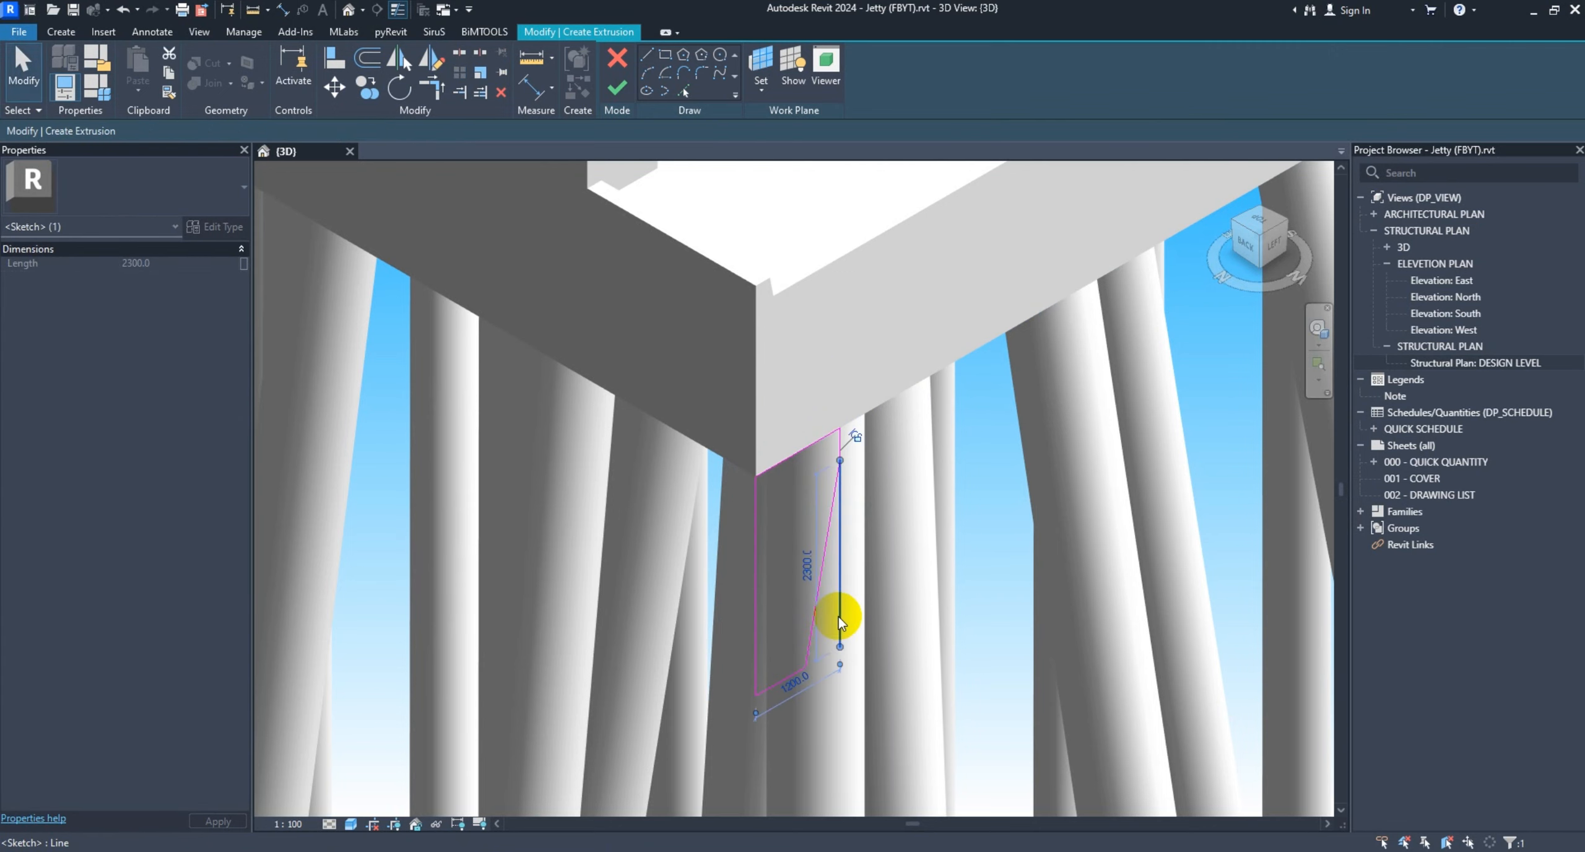
key("Delete")
Finish the tapered profile as a 250 mm deep extrusion and complete the in-place model
scroll(839, 619, "down", 2)
left_click(616, 88)
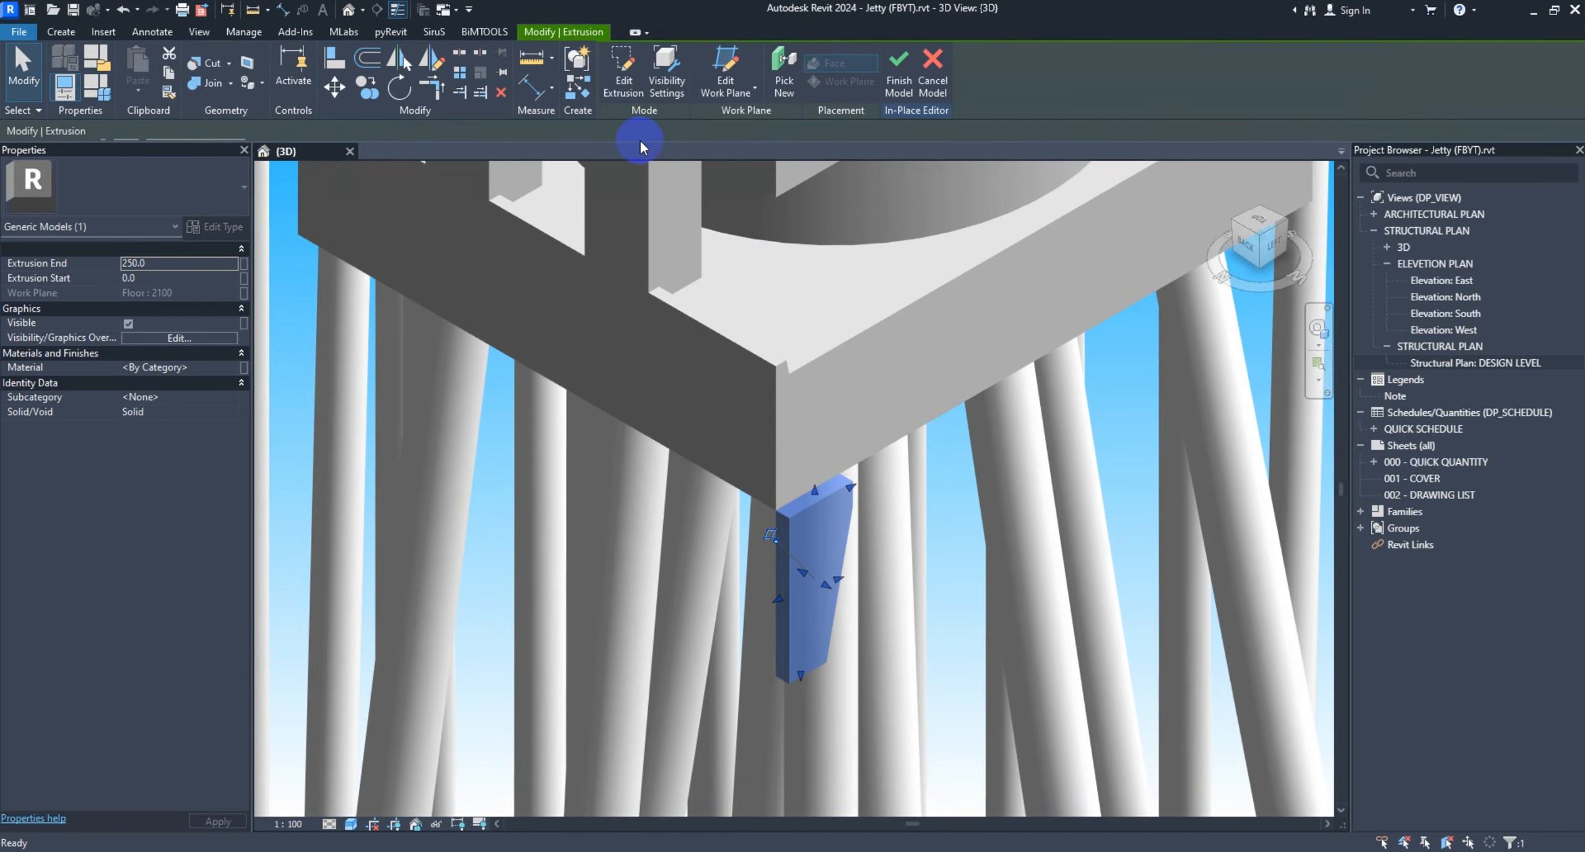
left_click(761, 482)
left_click(615, 73)
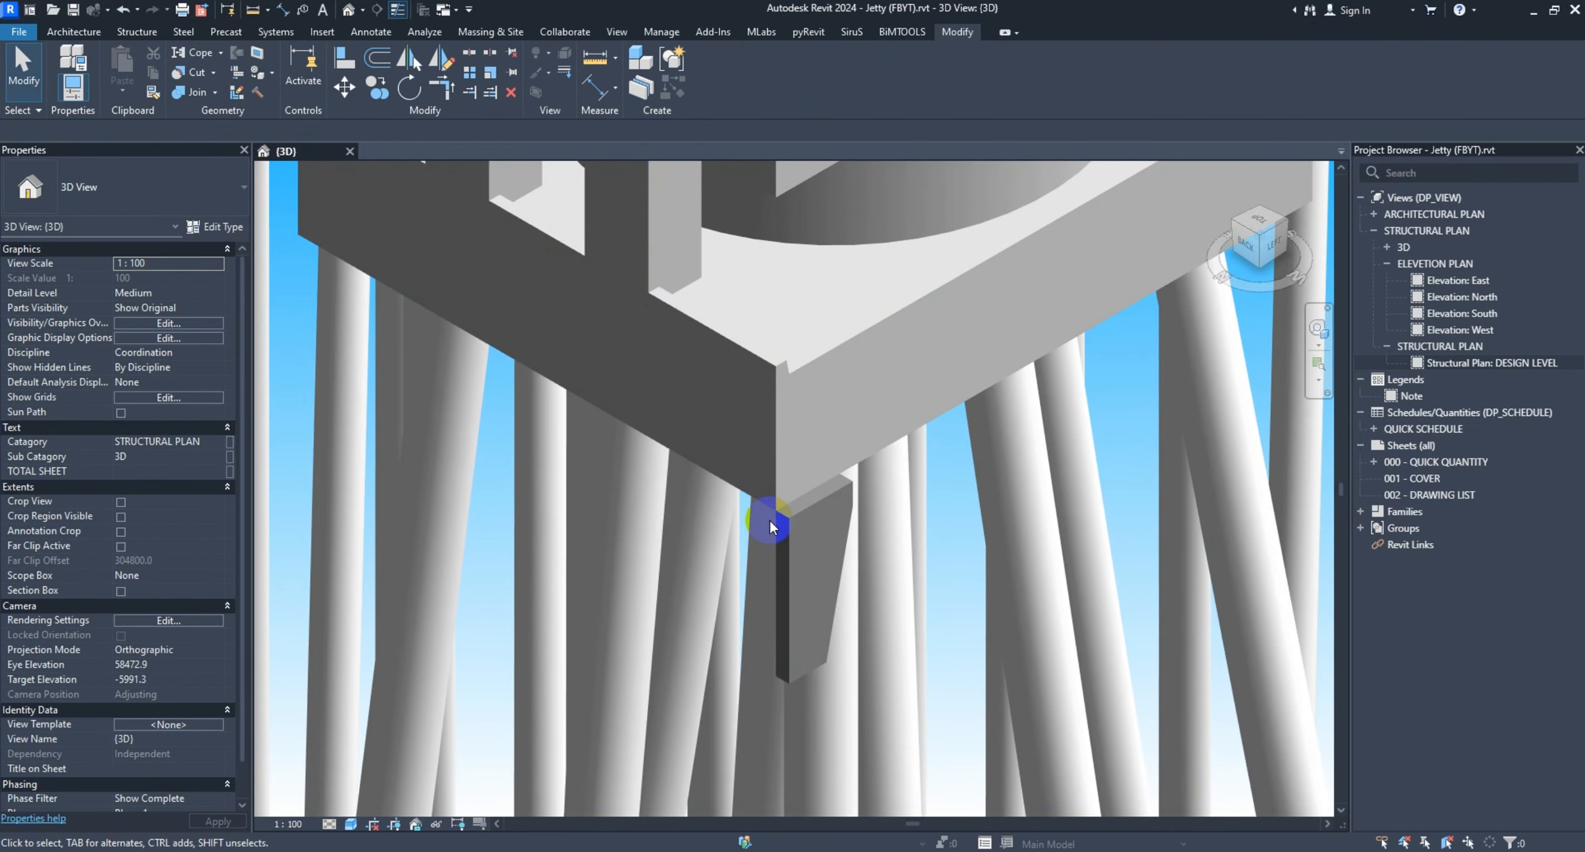
Open the North elevation and bring the pile cap with the new extrusion into close view
double_click(1458, 280)
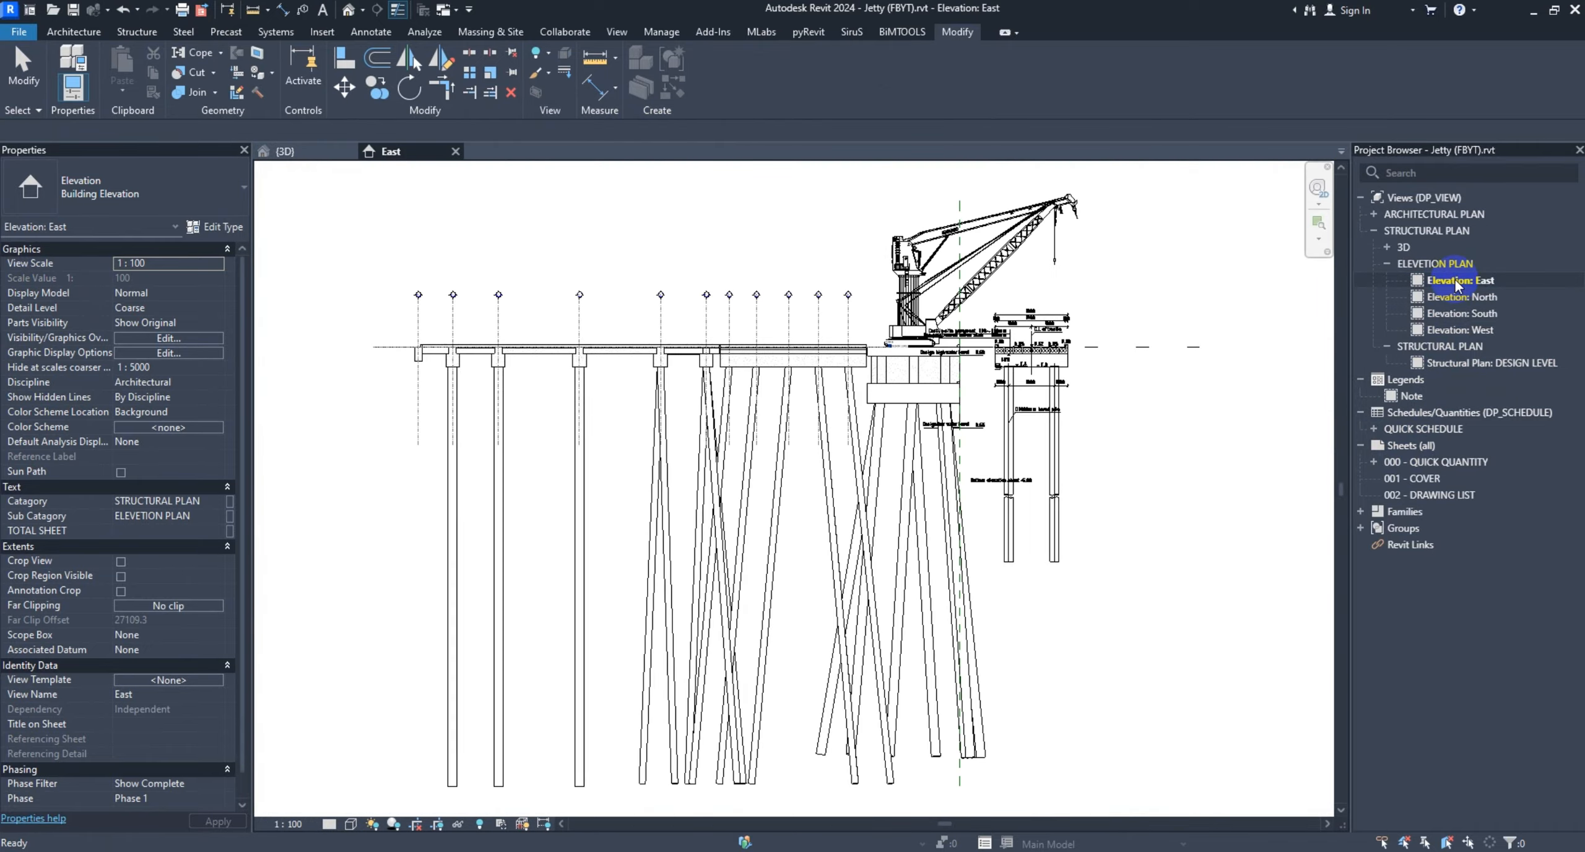
double_click(1453, 300)
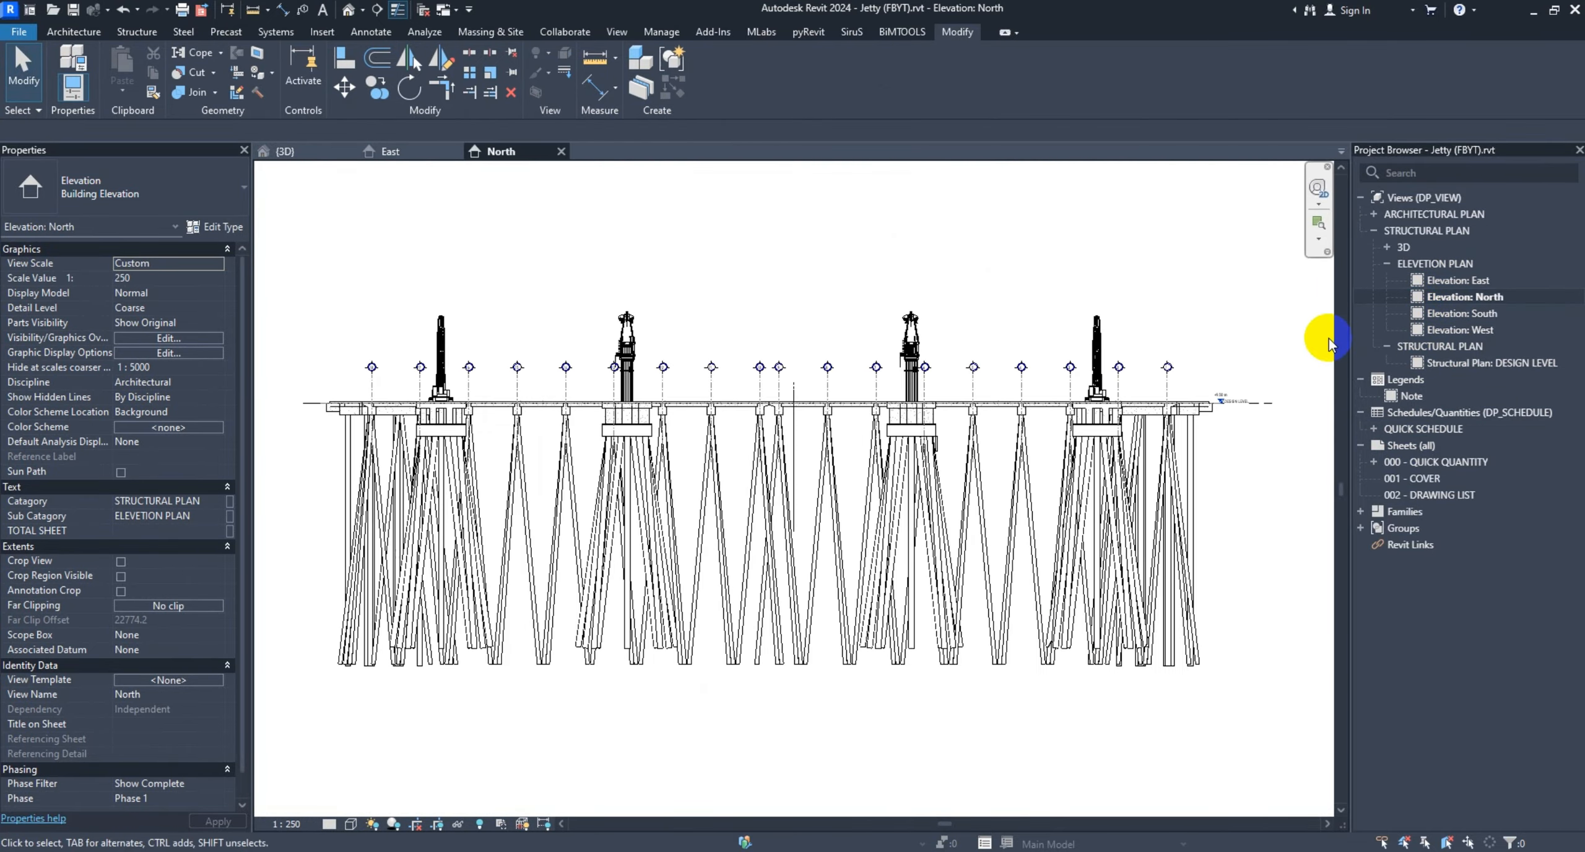
scroll(1121, 434, "up", 5)
scroll(1114, 476, "down", 2)
scroll(782, 491, "up", 5)
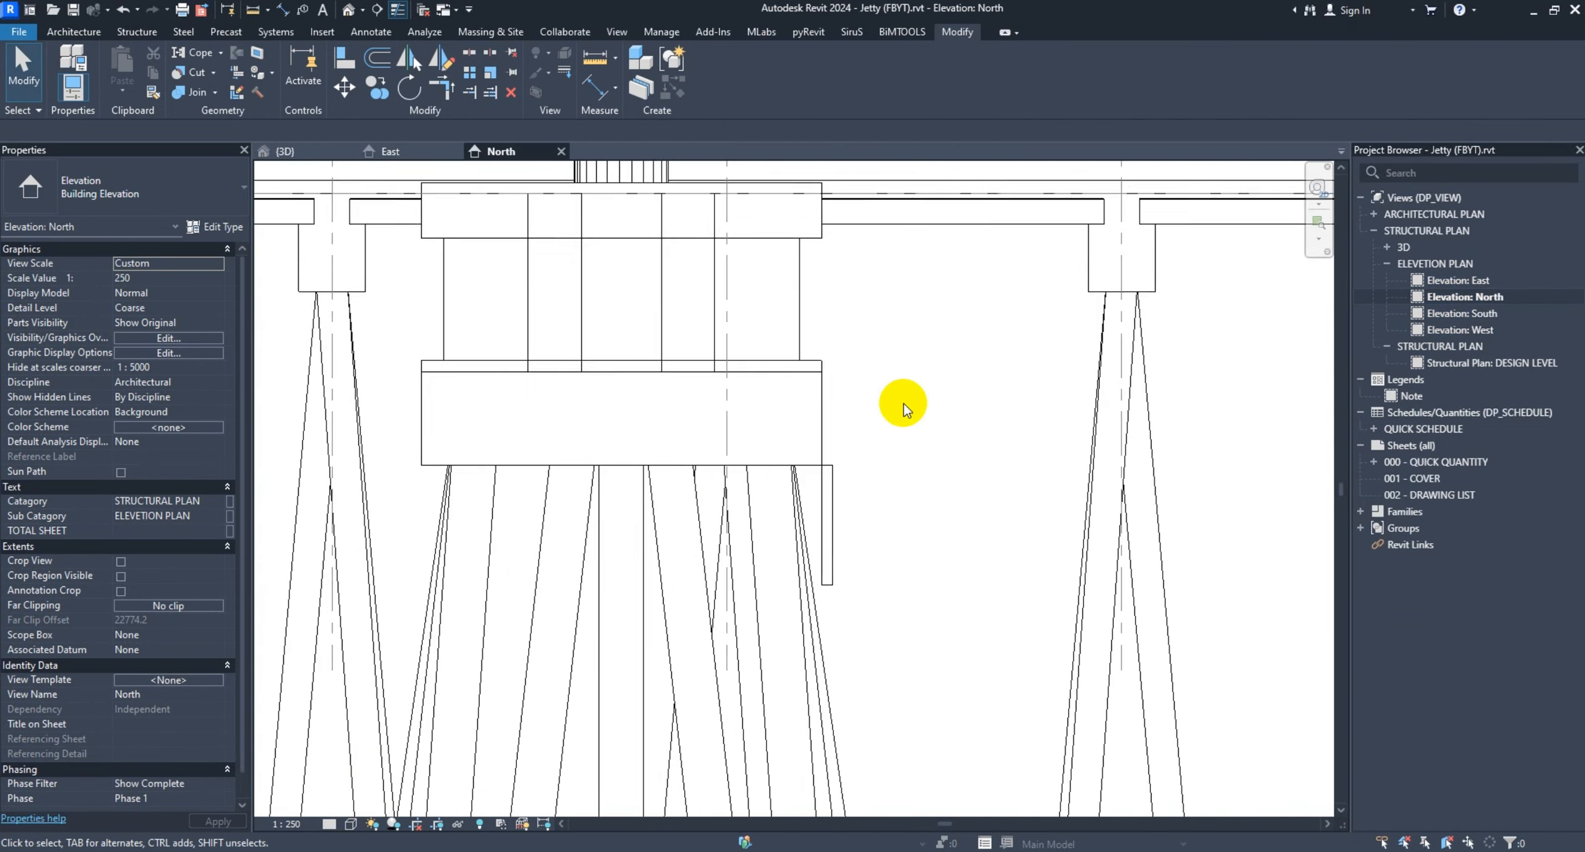
key("r")
key("p")
scroll(804, 433, "up", 2)
left_click(775, 381)
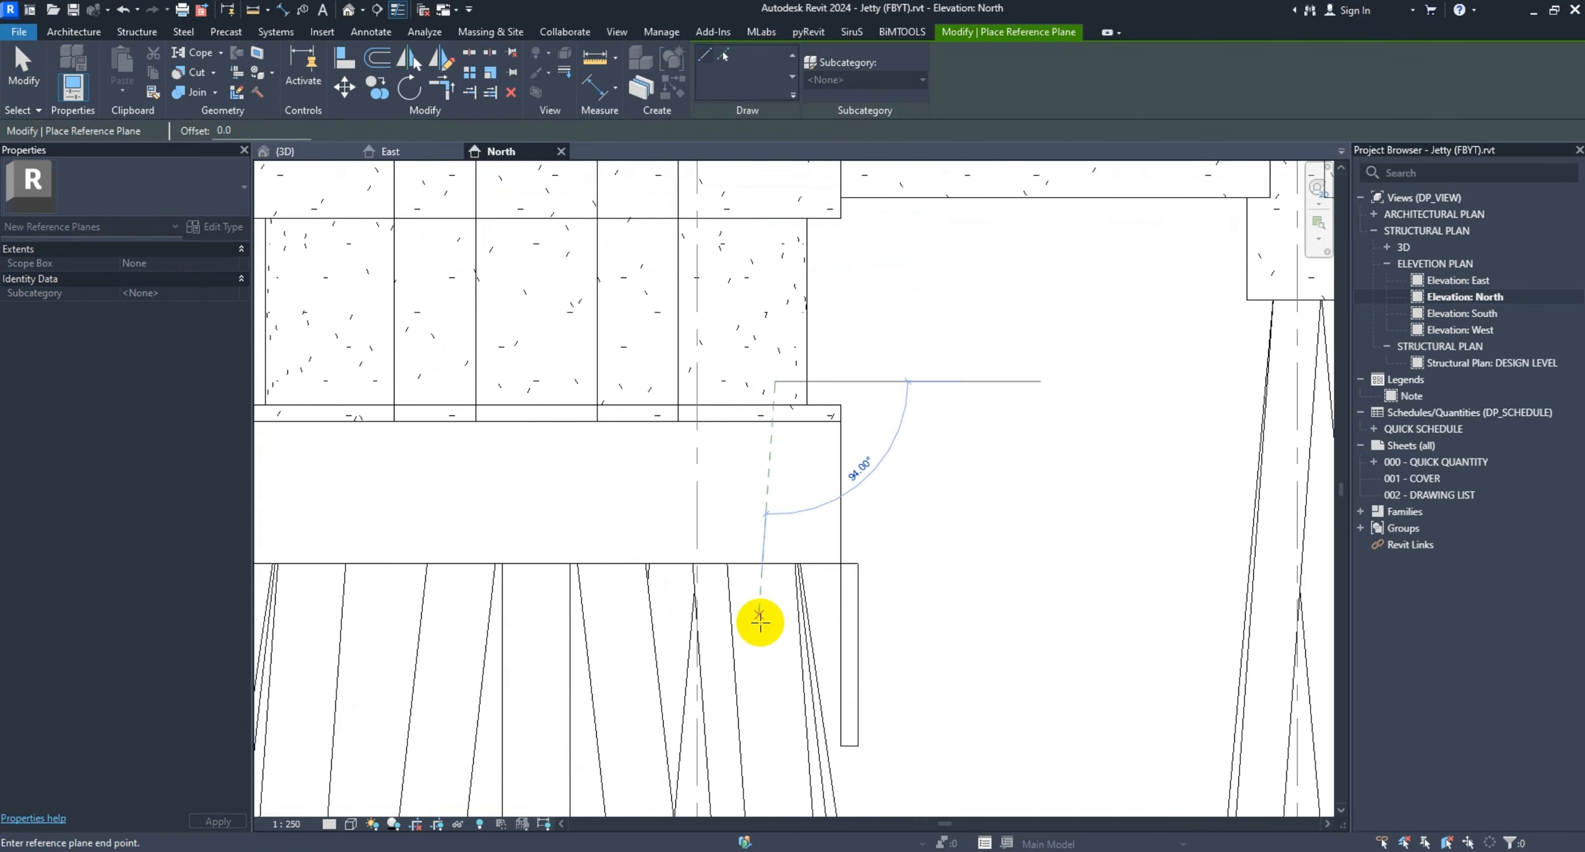
left_click(775, 680)
key("Escape")
key("Escape")
scroll(774, 640, "down", 3)
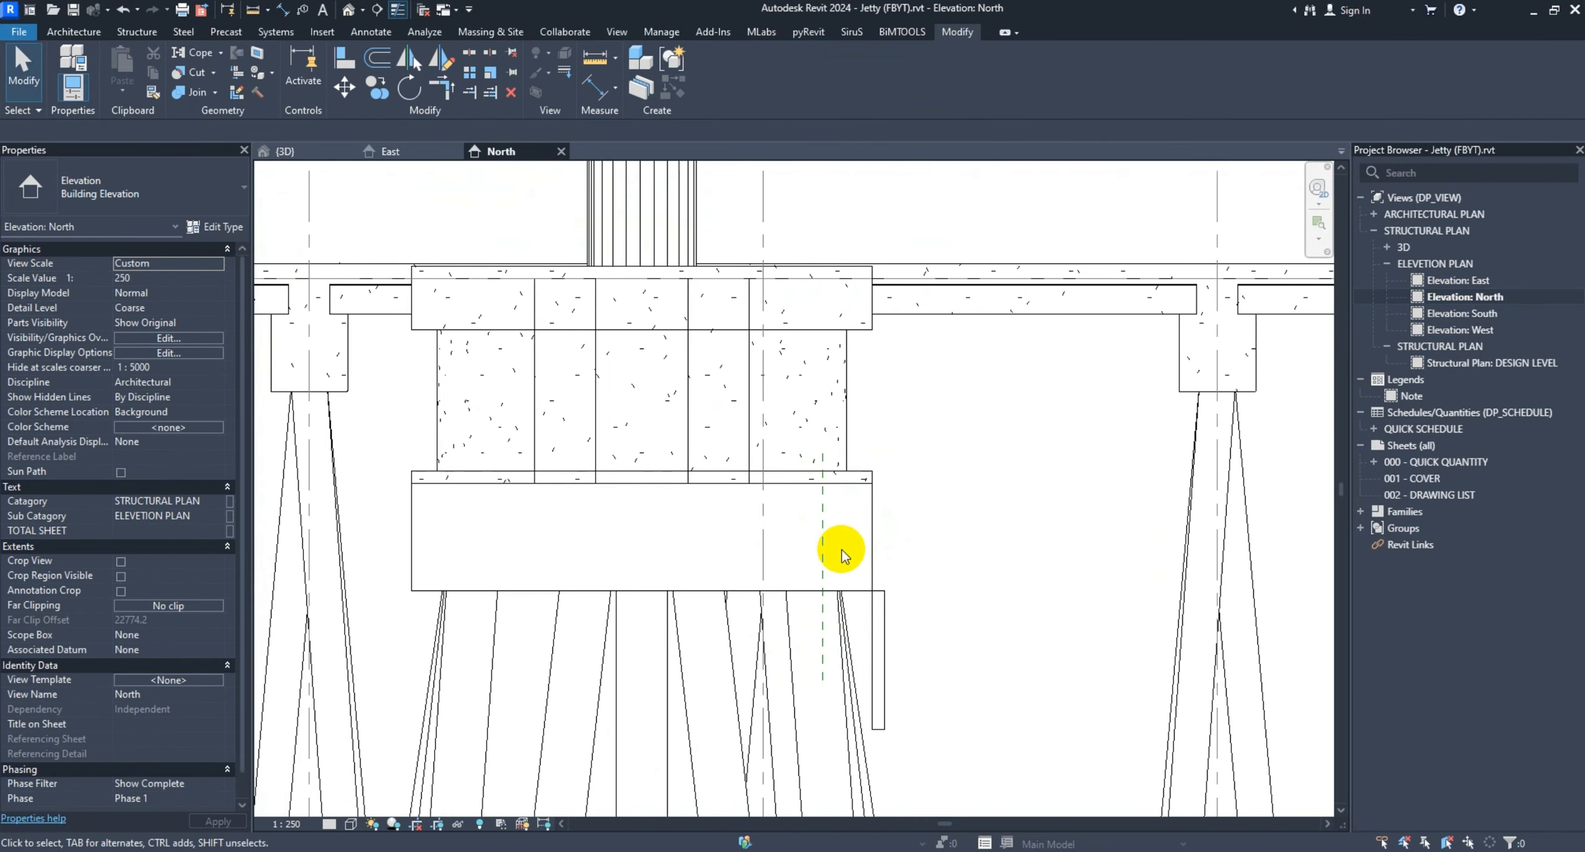
left_click(821, 535)
key("Escape")
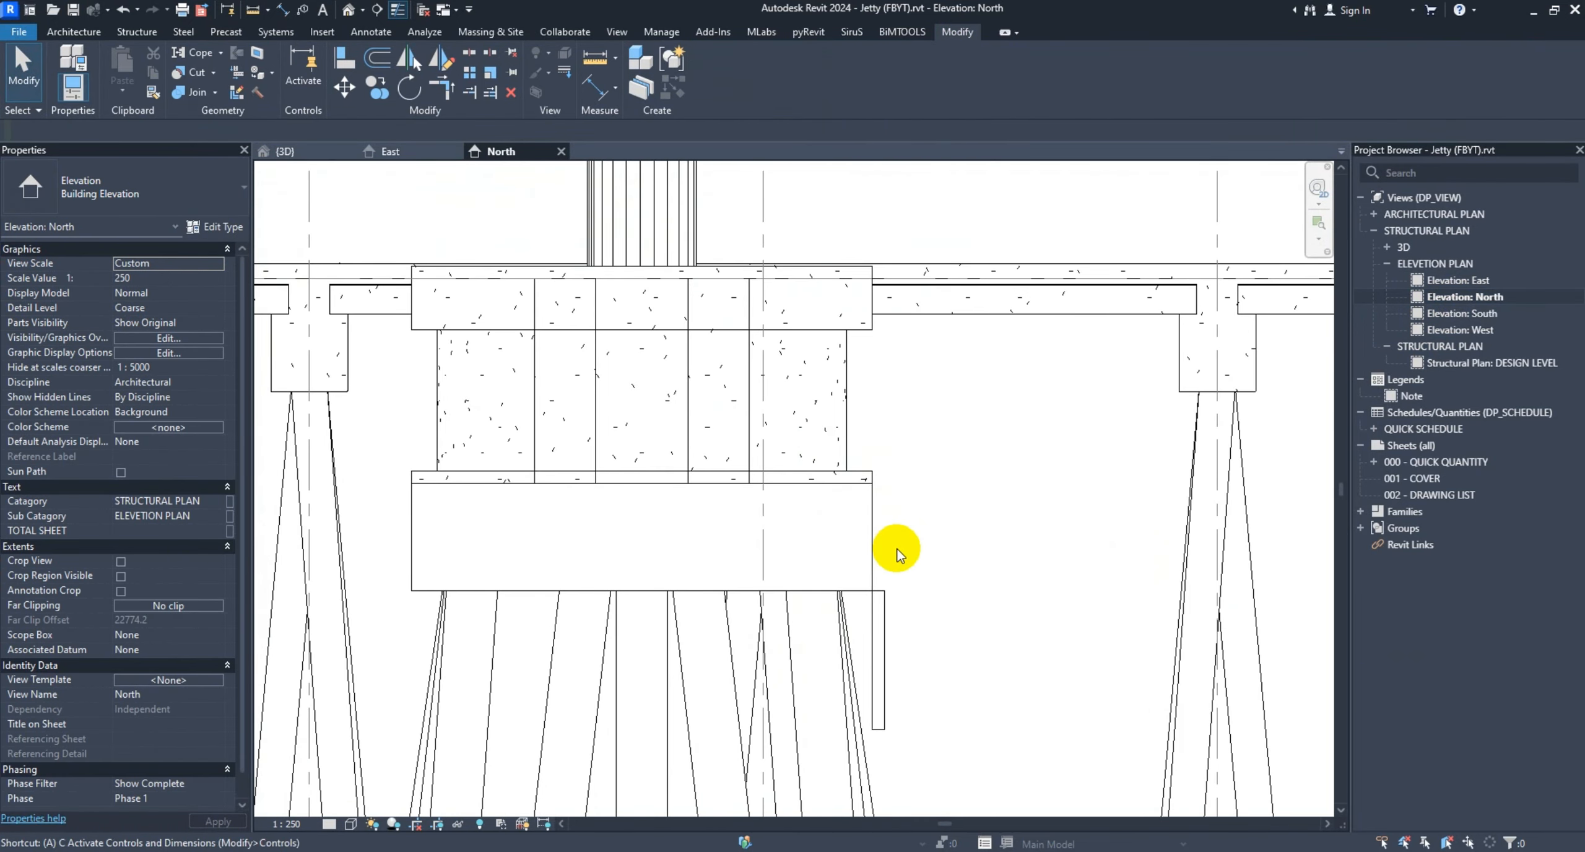
Align the extrusion's two vertical sides with the two edges of the column above the cap nearest to it
key("a")
key("l")
left_click(688, 441)
left_click(871, 628)
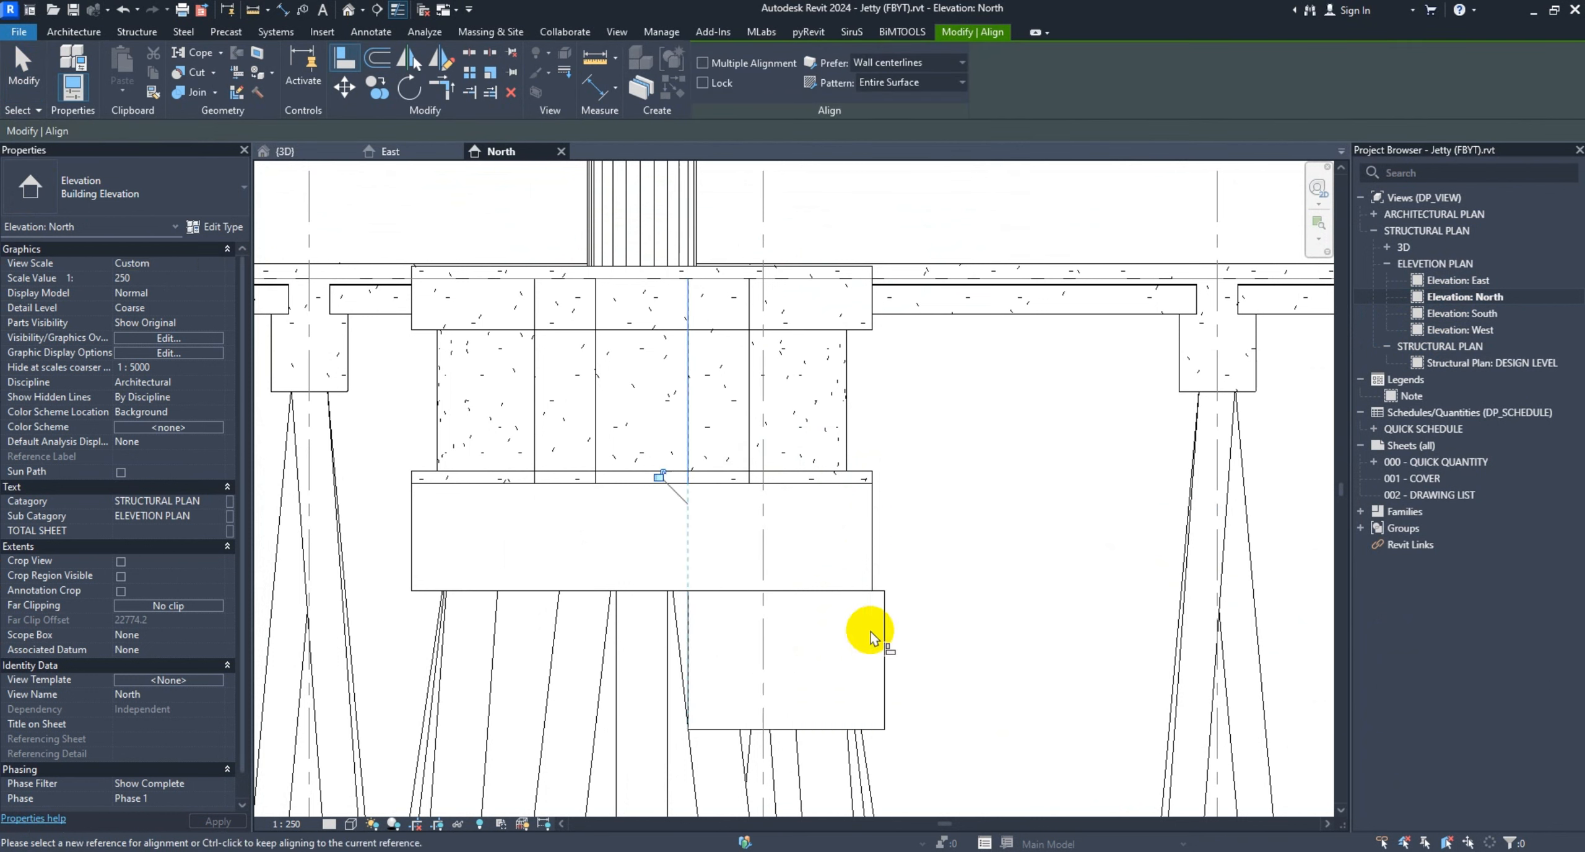
left_click(748, 451)
left_click(884, 630)
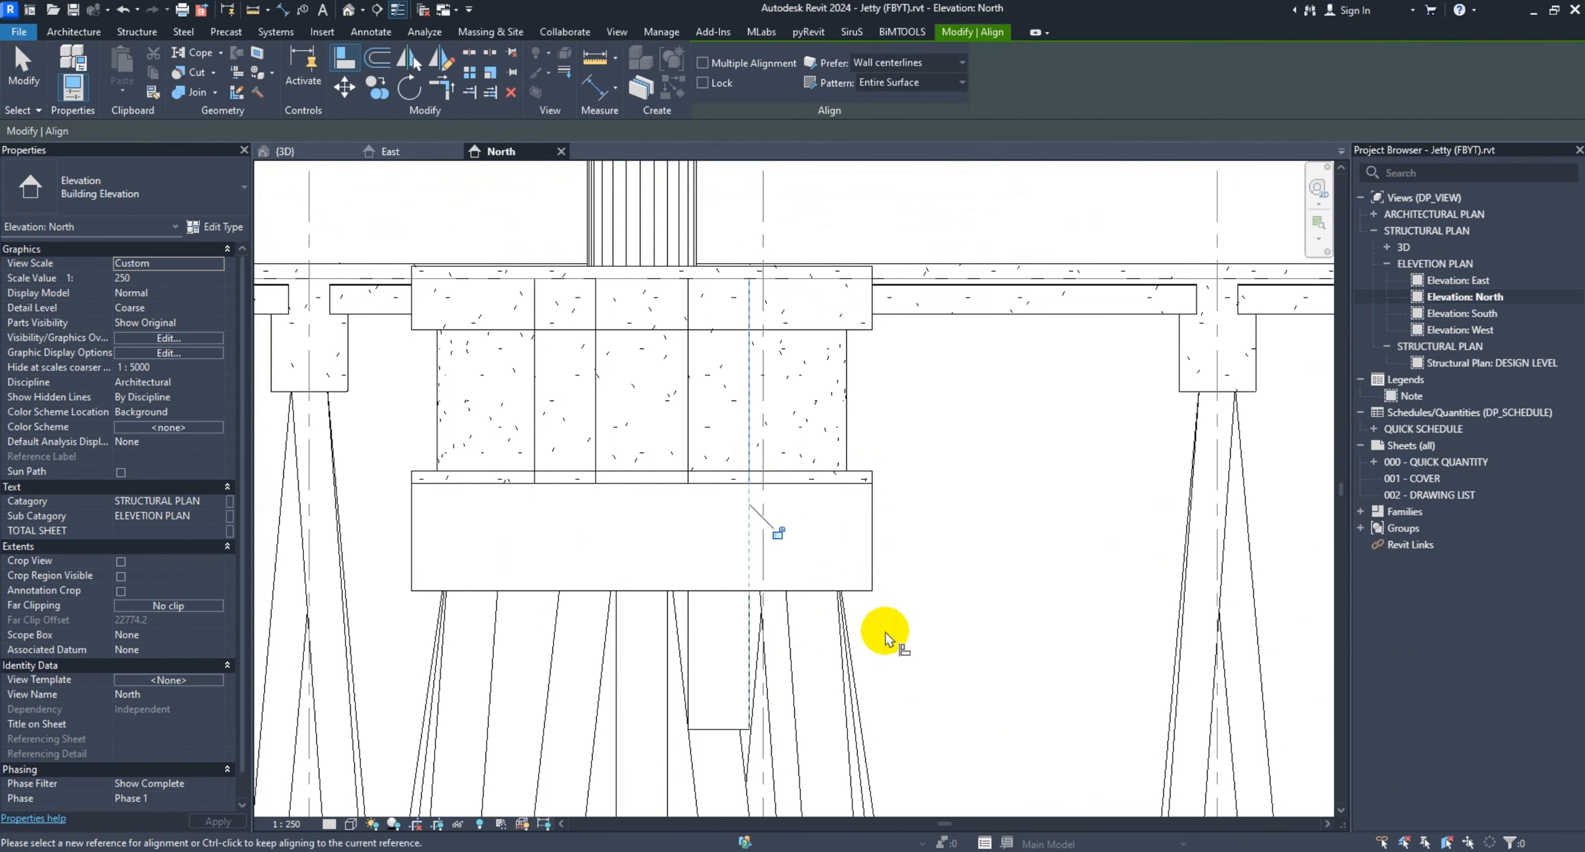
key("Escape")
key("Escape")
Return to the 3D view and open the tapered block for in-place editing with its extrusion selected
left_click(304, 150)
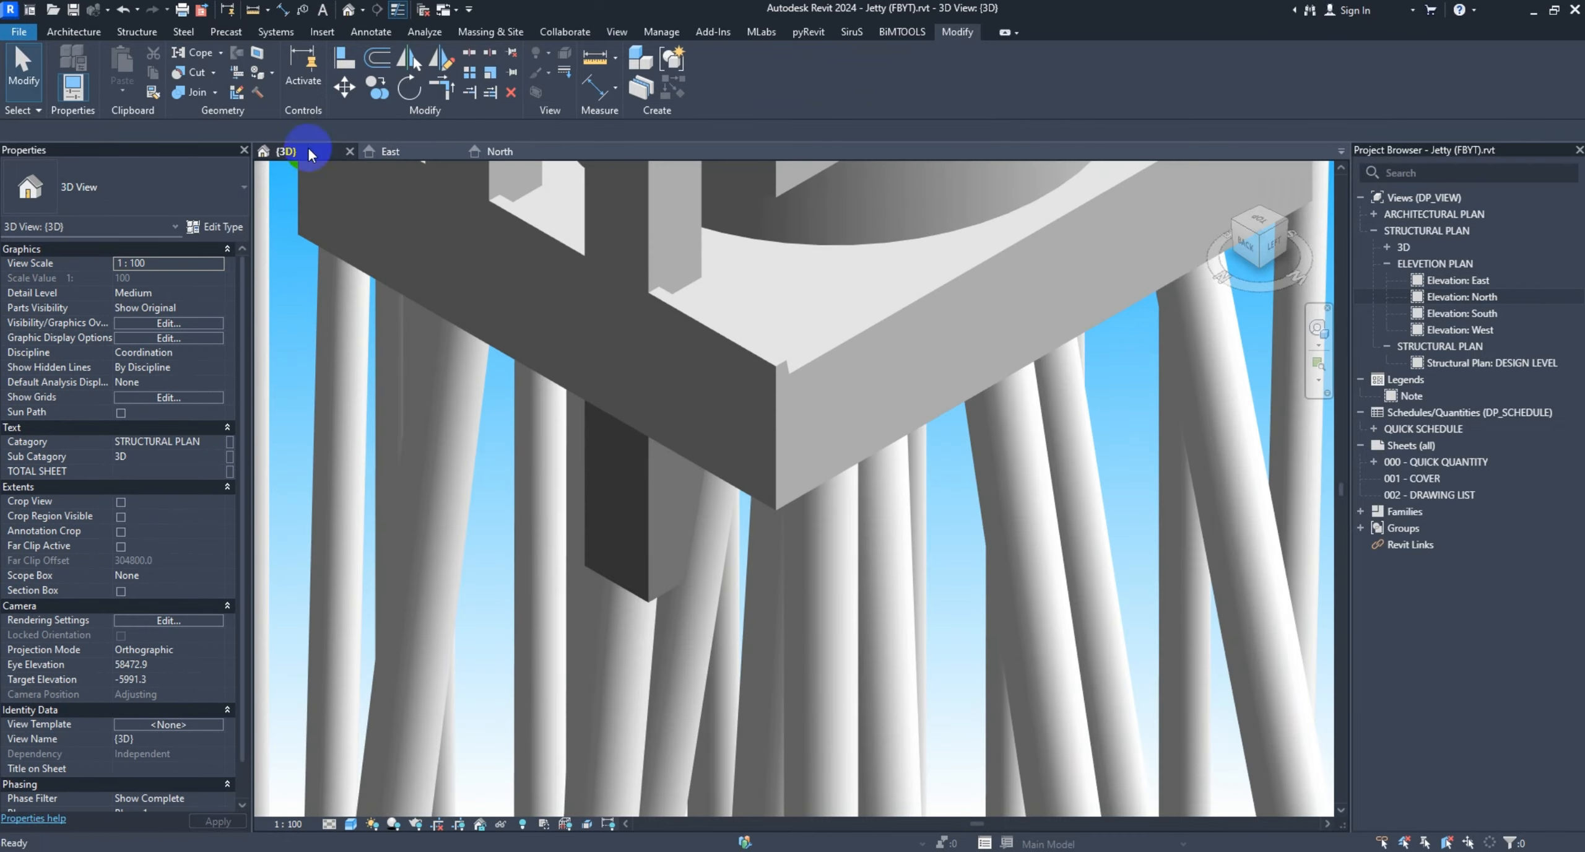
scroll(658, 461, "down", 3)
scroll(649, 443, "down", 2)
middle_click_drag(650, 446, 651, 390, "shift")
scroll(651, 387, "up", 3)
left_click(651, 371)
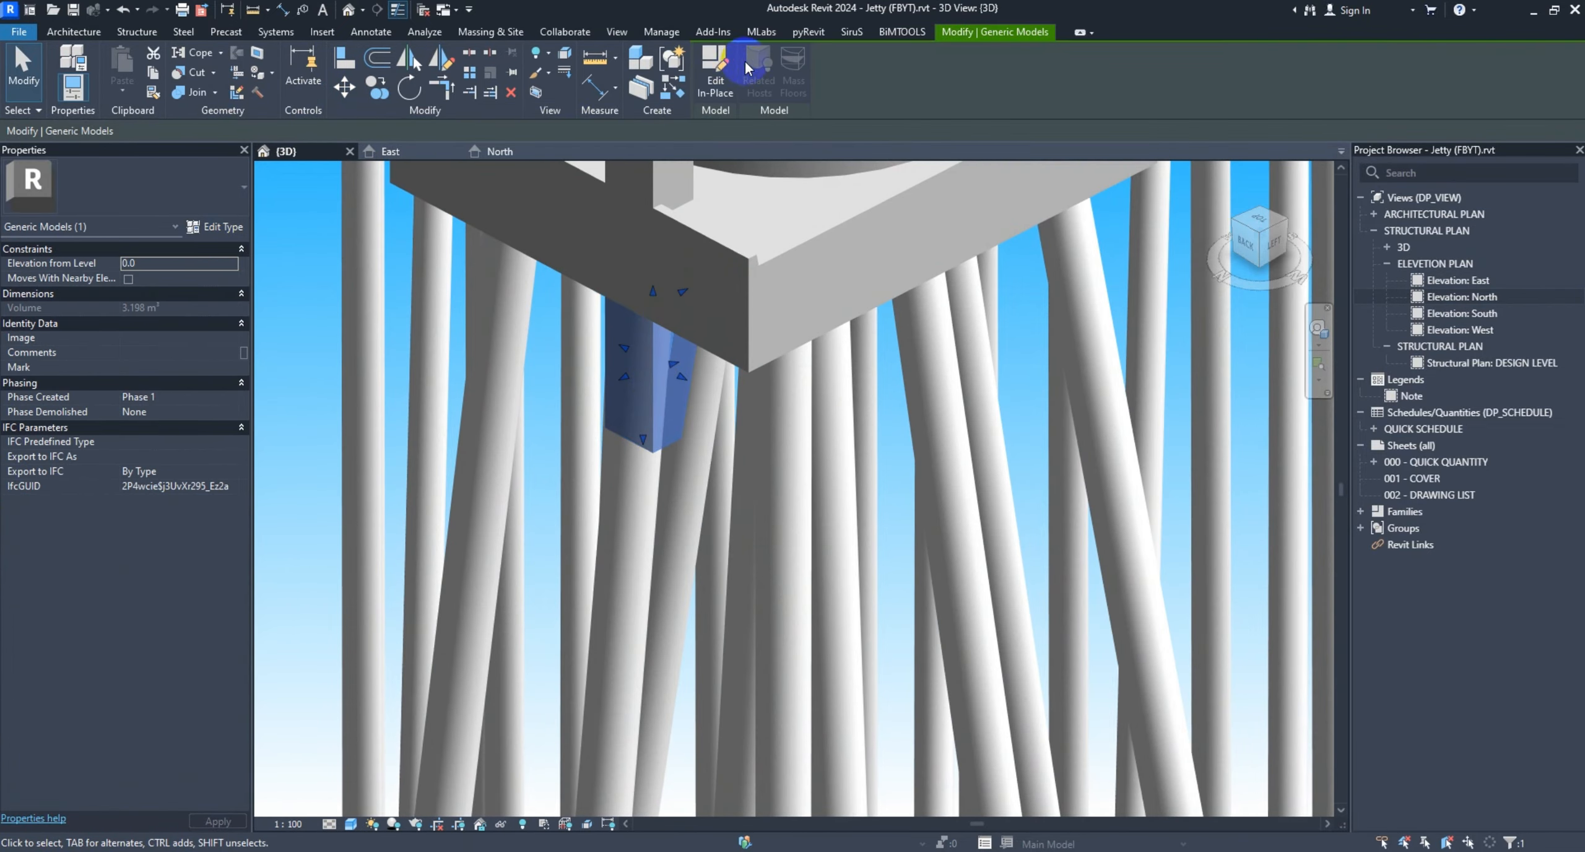
left_click(718, 76)
left_click(637, 381)
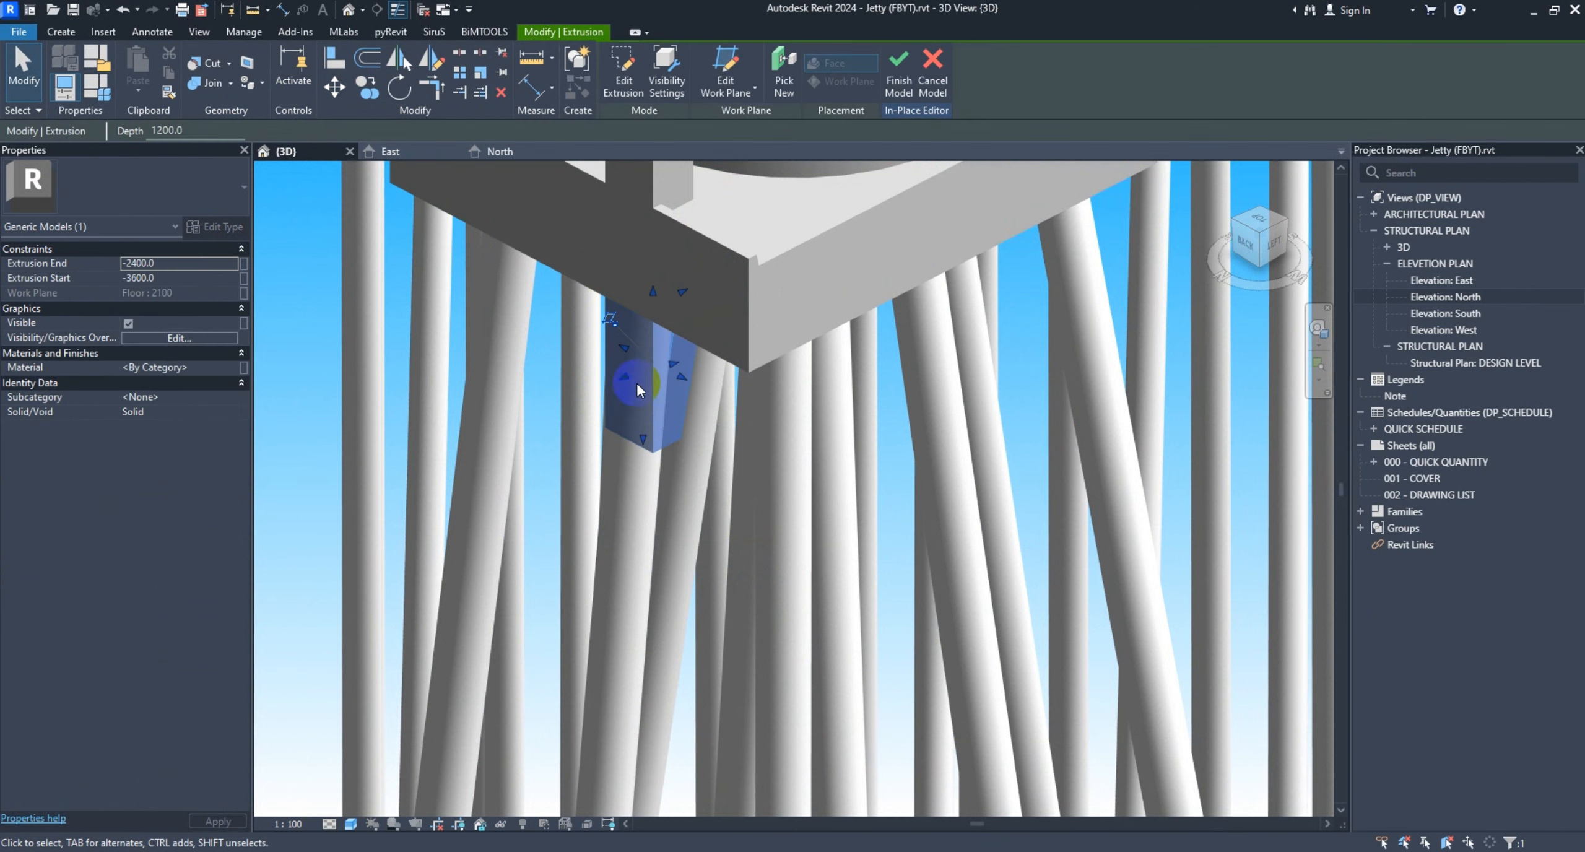
Assign the Concrete, Cast-in-Place gray material to the extrusion and finish the in-place model
left_click(236, 340)
left_click(757, 520)
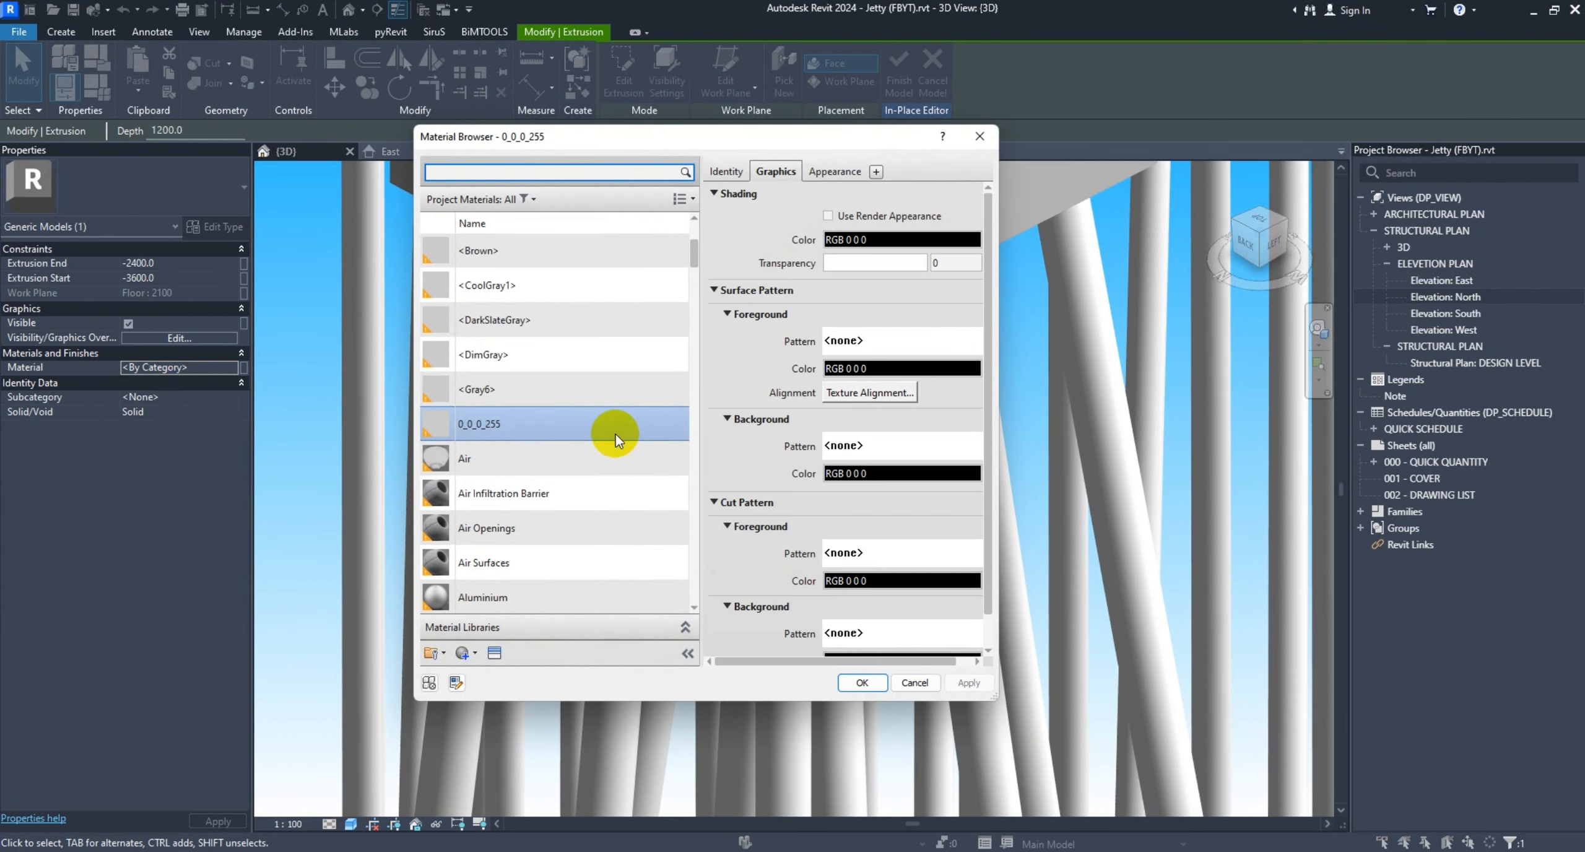
scroll(594, 425, "down", 4)
scroll(568, 557, "down", 10)
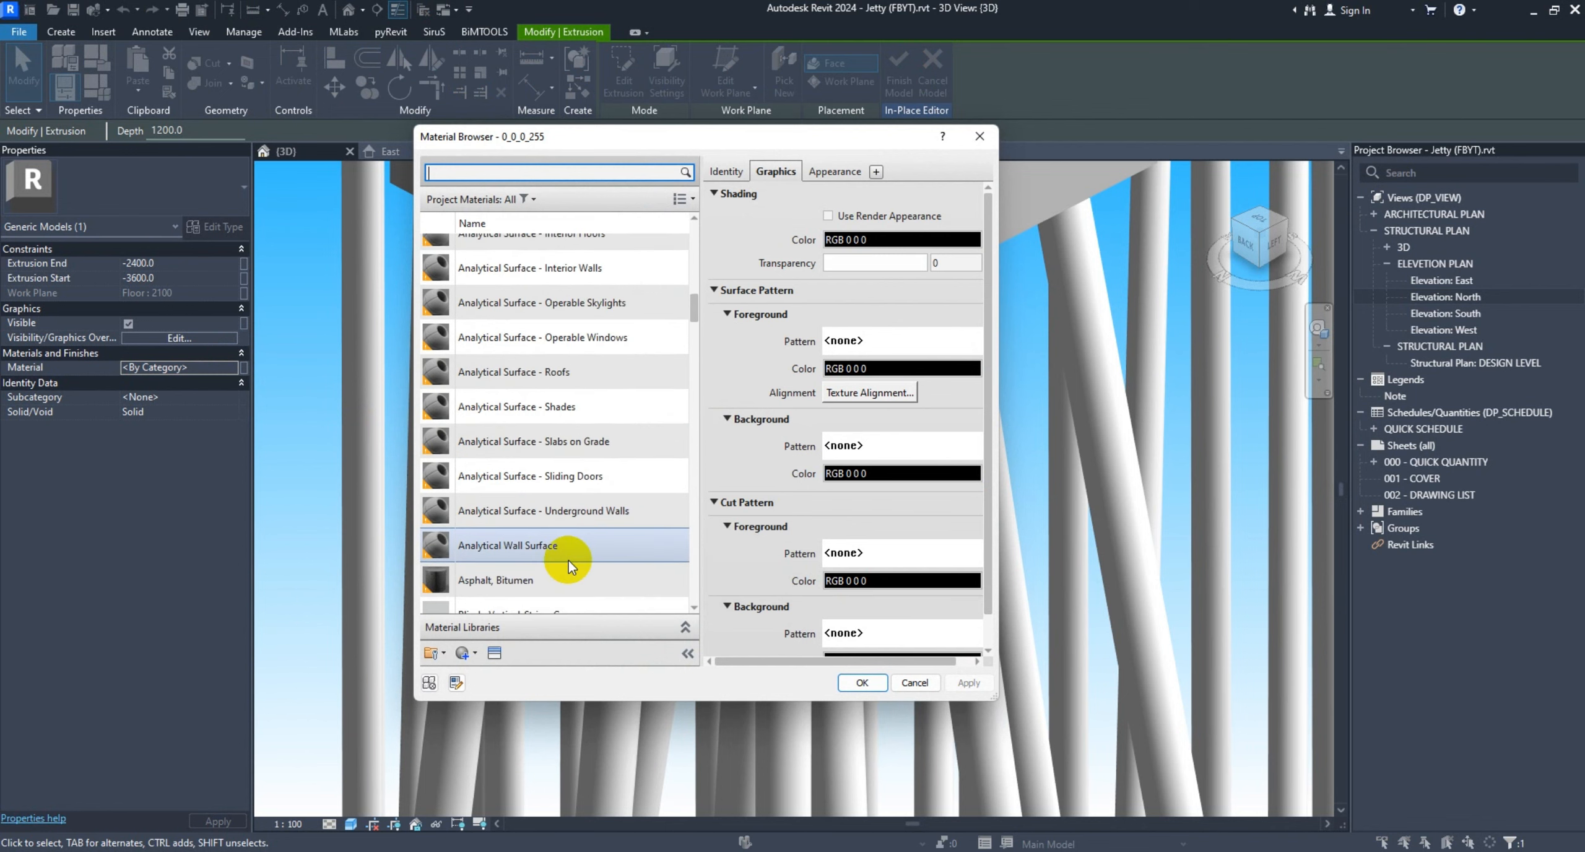
left_click(544, 289)
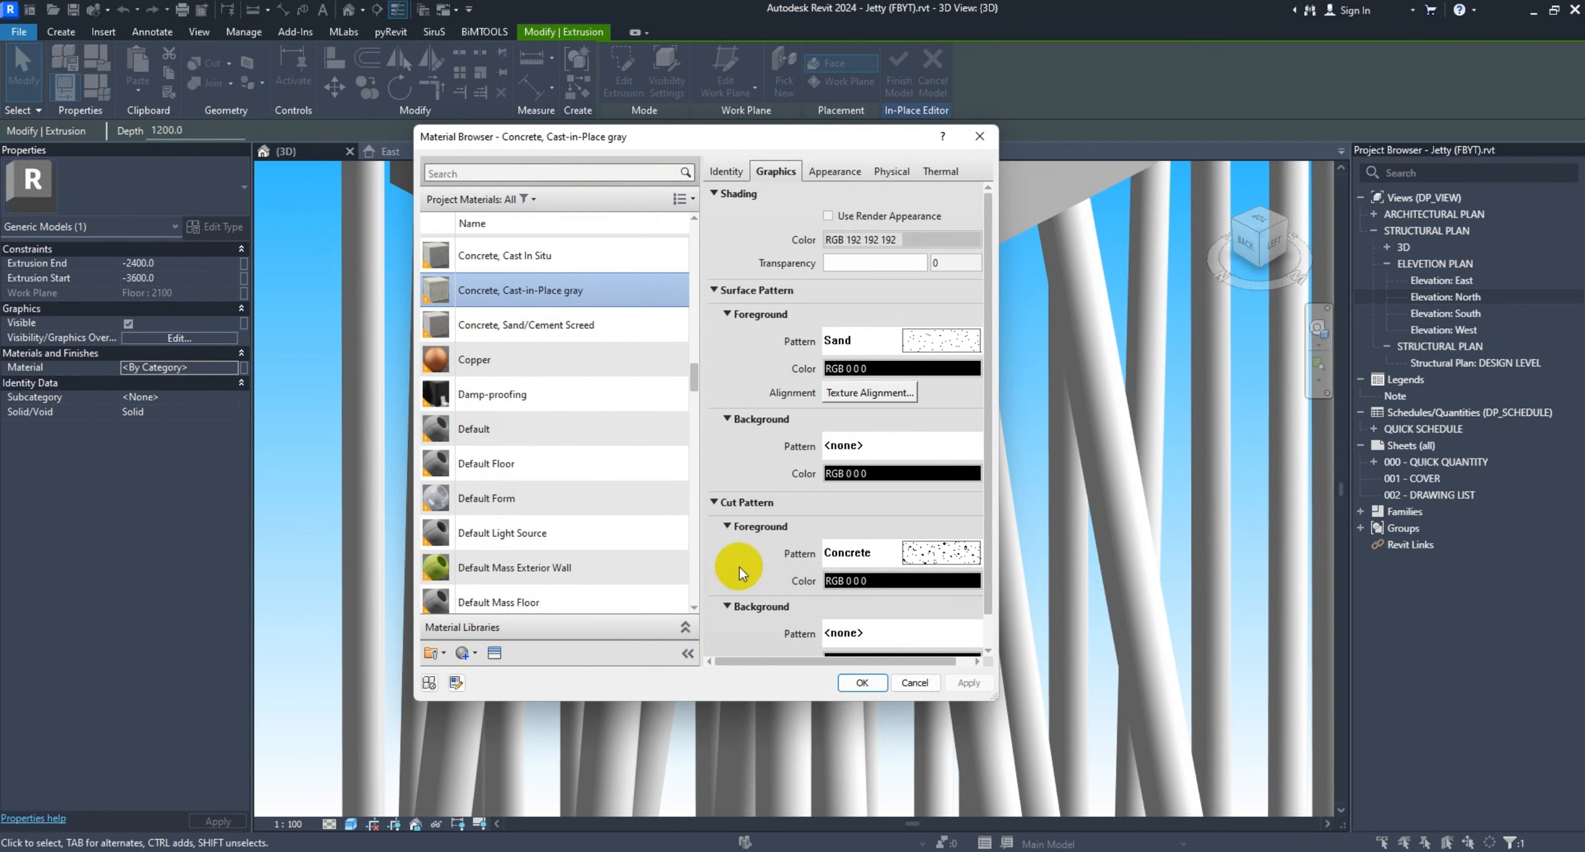
left_click(861, 682)
left_click(893, 102)
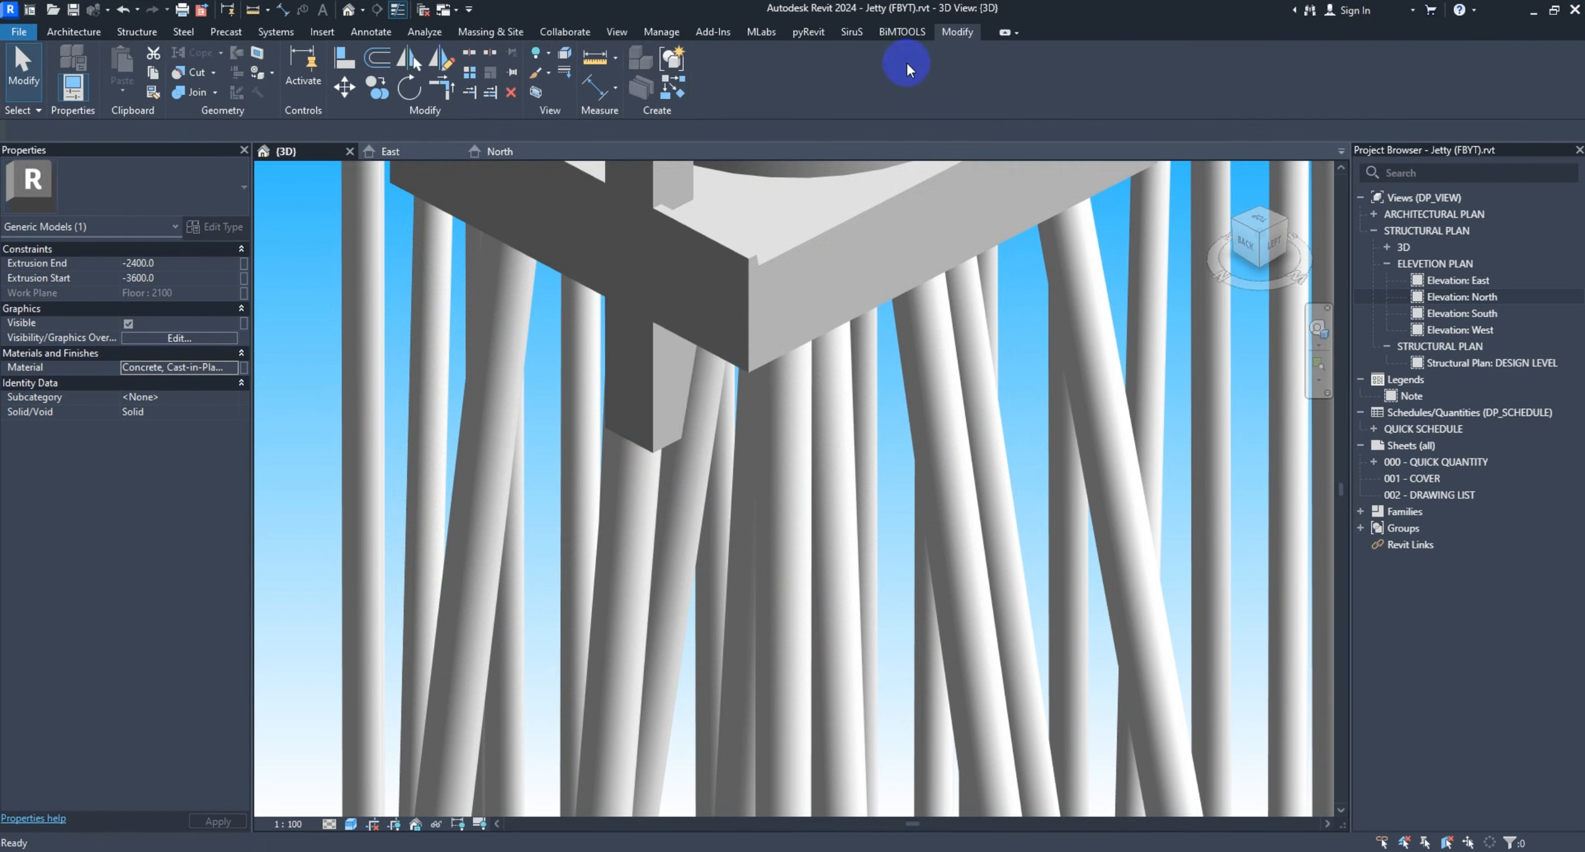
In the North elevation, copy the tapered block with movement constraint off, from its column's lower corner to the matching corner of the adjacent column
left_click(511, 151)
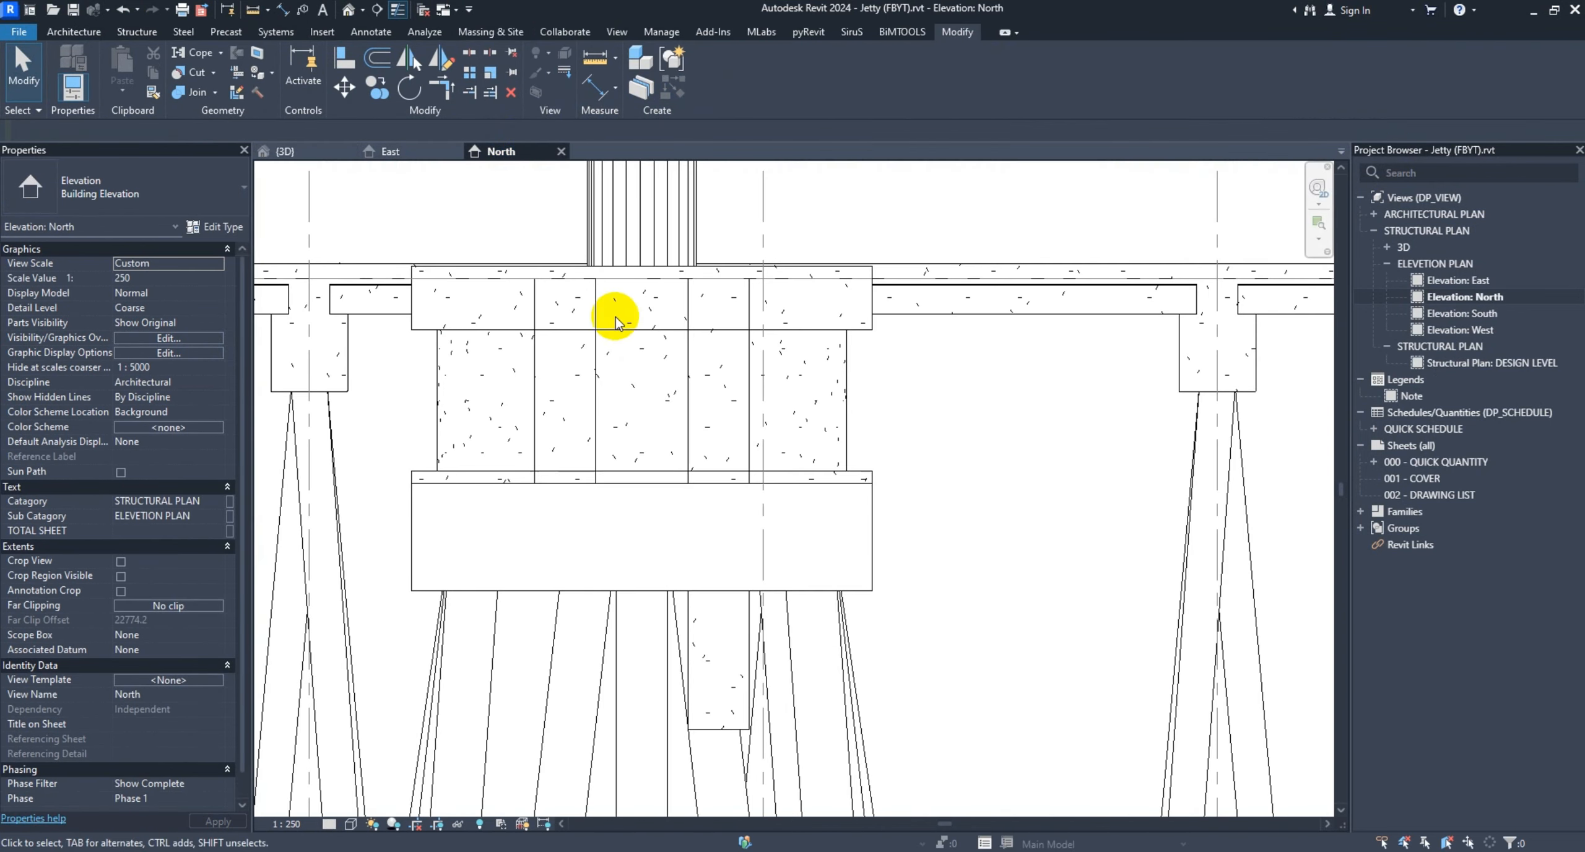
left_click(743, 607)
left_click(376, 86)
left_click(745, 484)
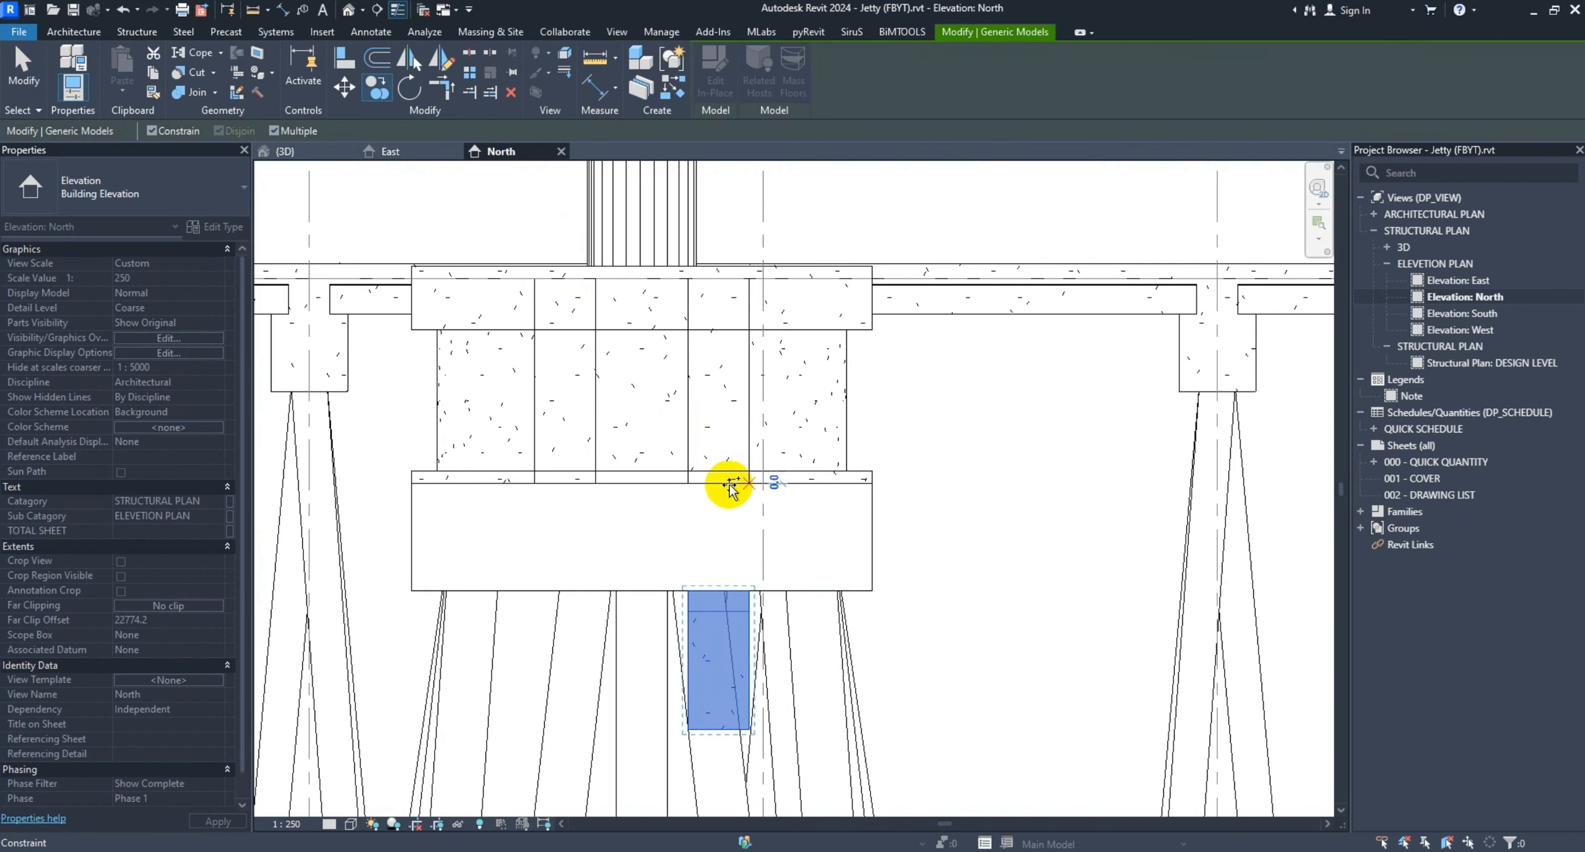
left_click(152, 131)
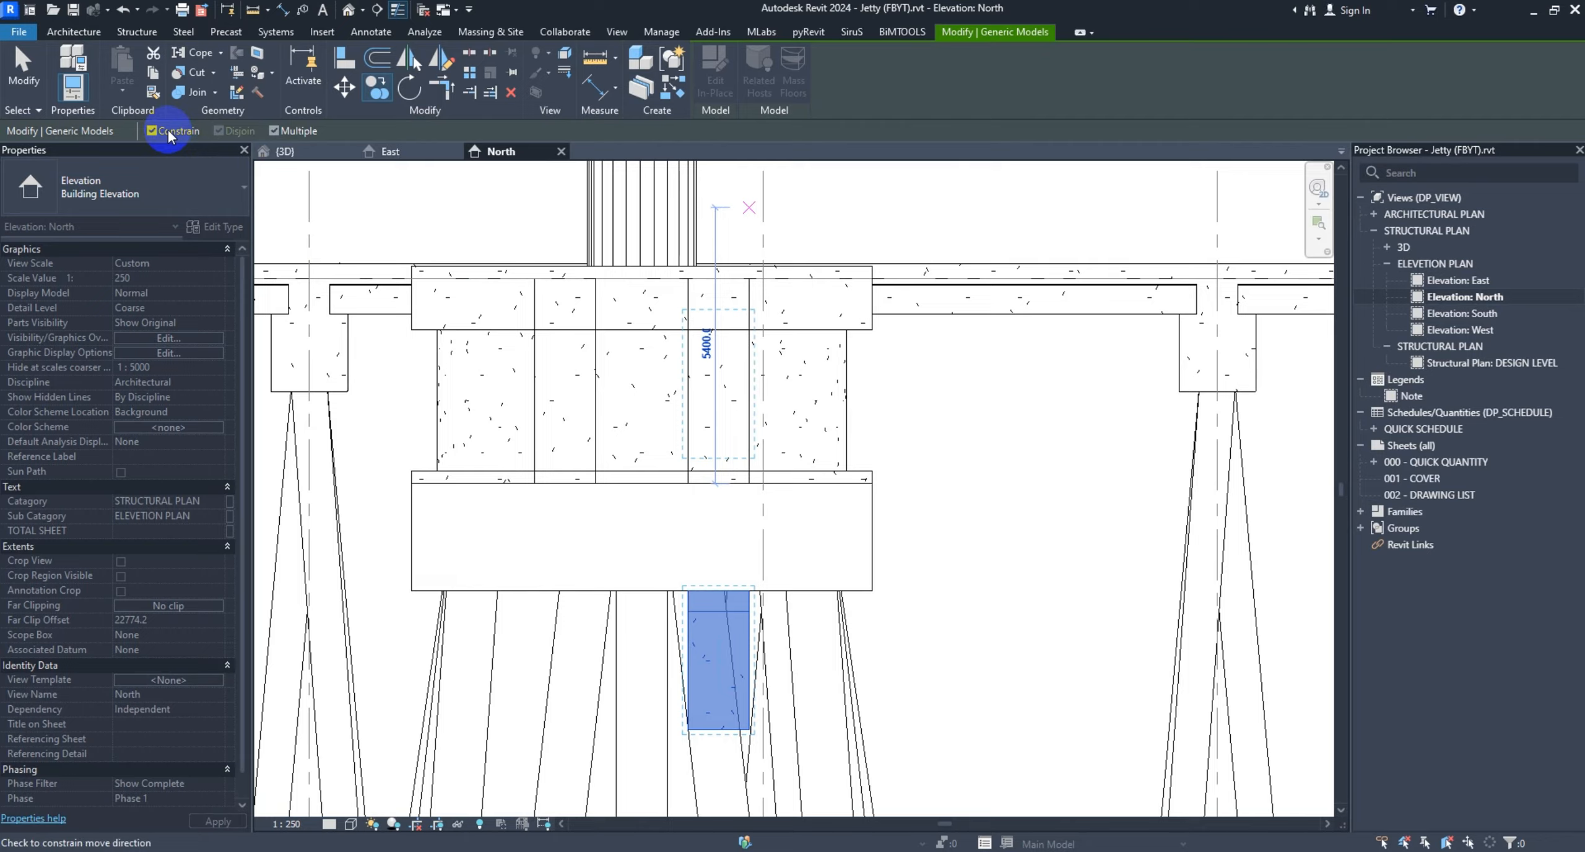
left_click(593, 483)
key("Escape")
key("Escape")
Return to the 3D view around the yellow crane and start an in-place component in the Generic Models category, accepting the default name
left_click(301, 151)
middle_click_drag(743, 347, 784, 456, "shift")
scroll(736, 373, "up", 3)
scroll(736, 373, "down", 2)
middle_click_drag(761, 372, 786, 467)
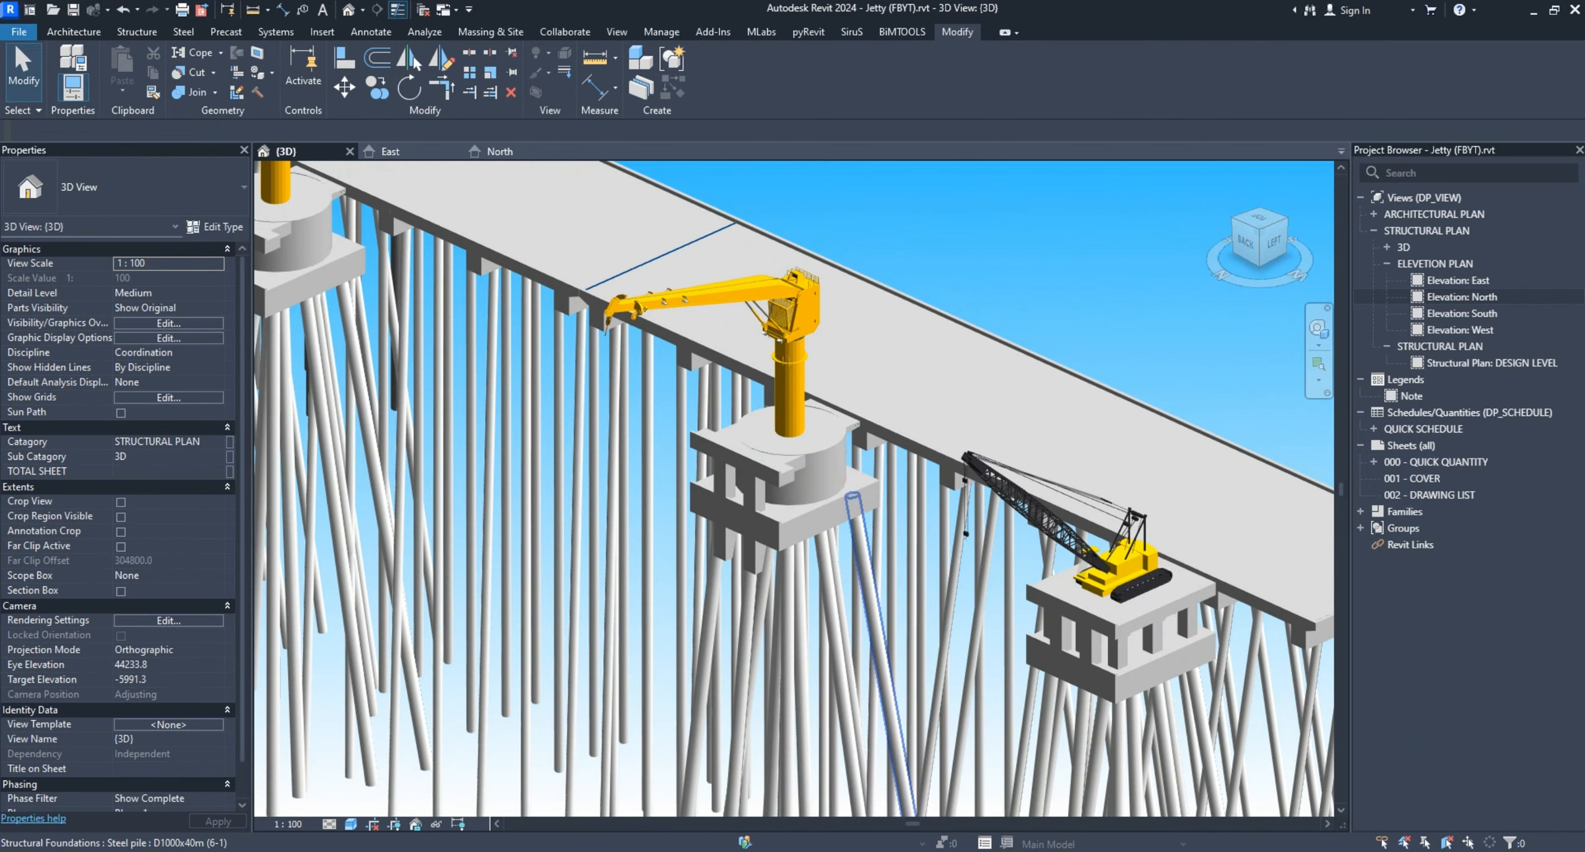
left_click(137, 31)
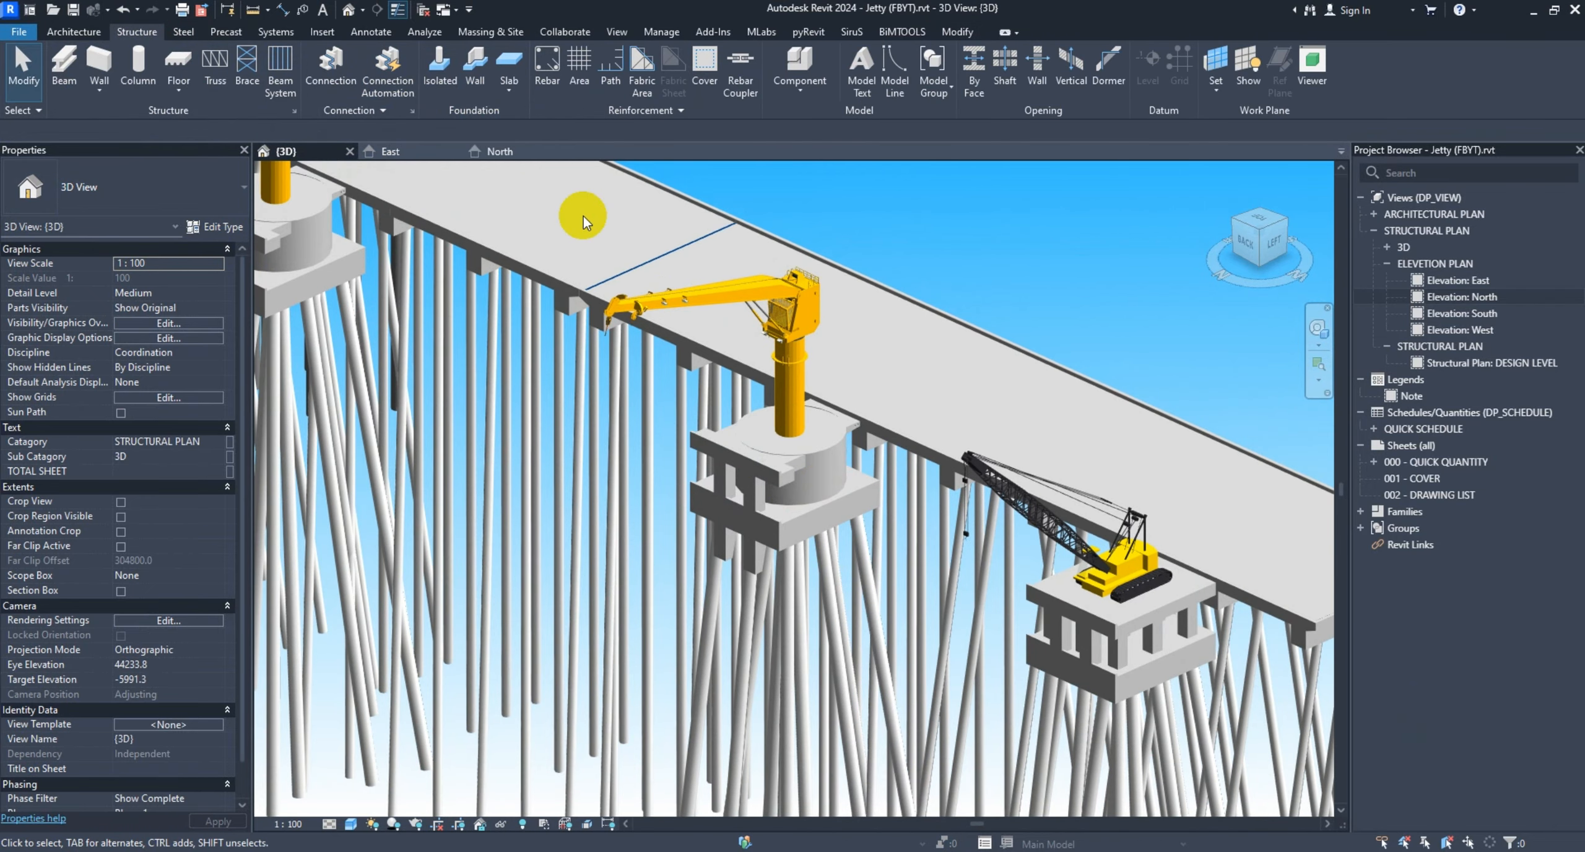
left_click(823, 104)
left_click(743, 159)
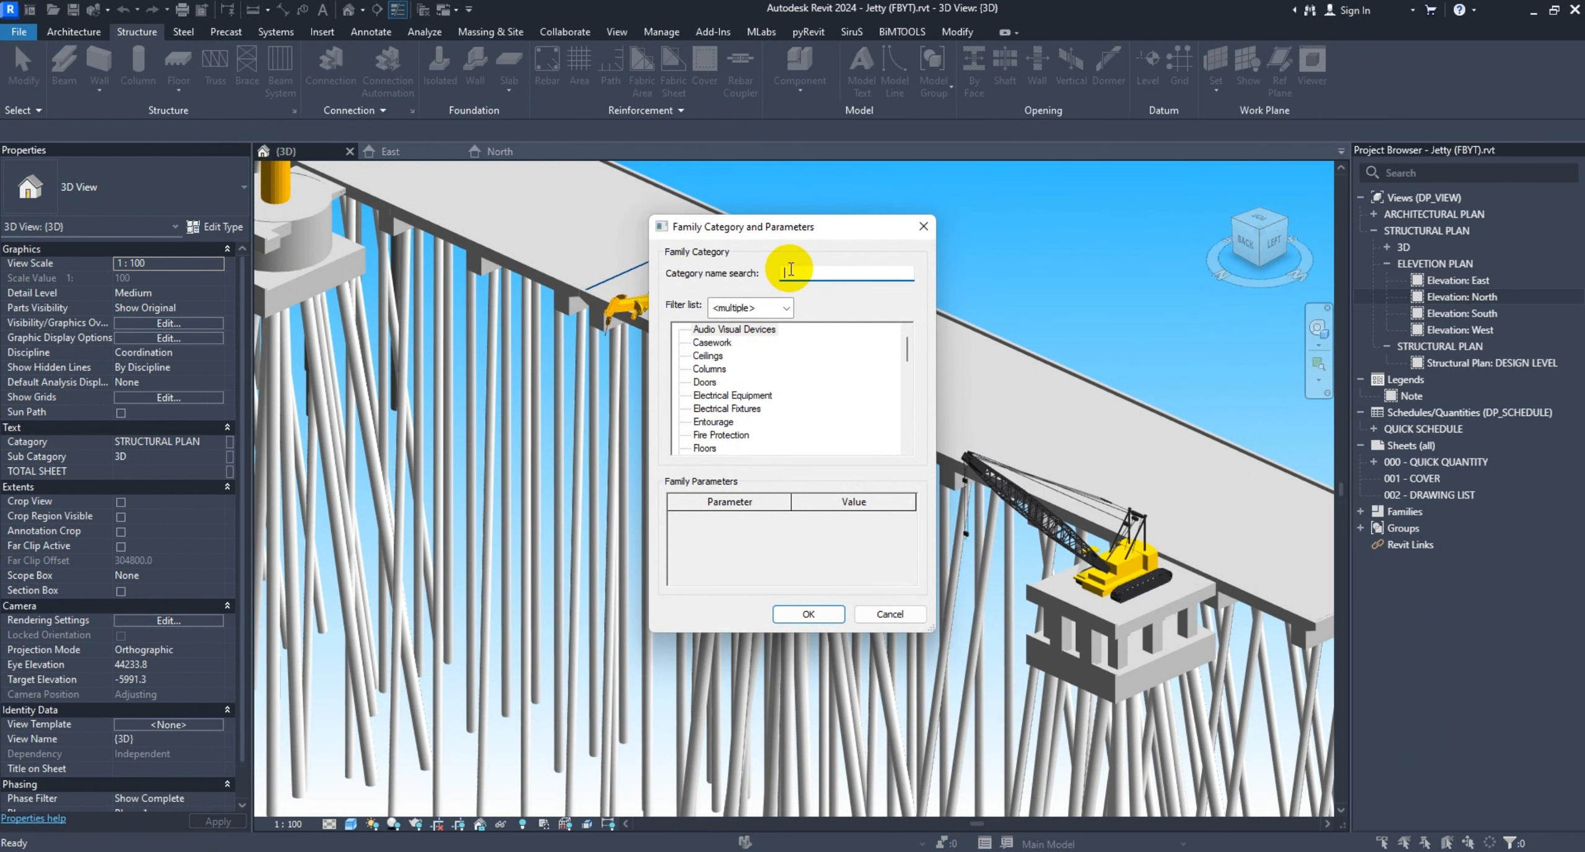
type("ge")
left_click(723, 343)
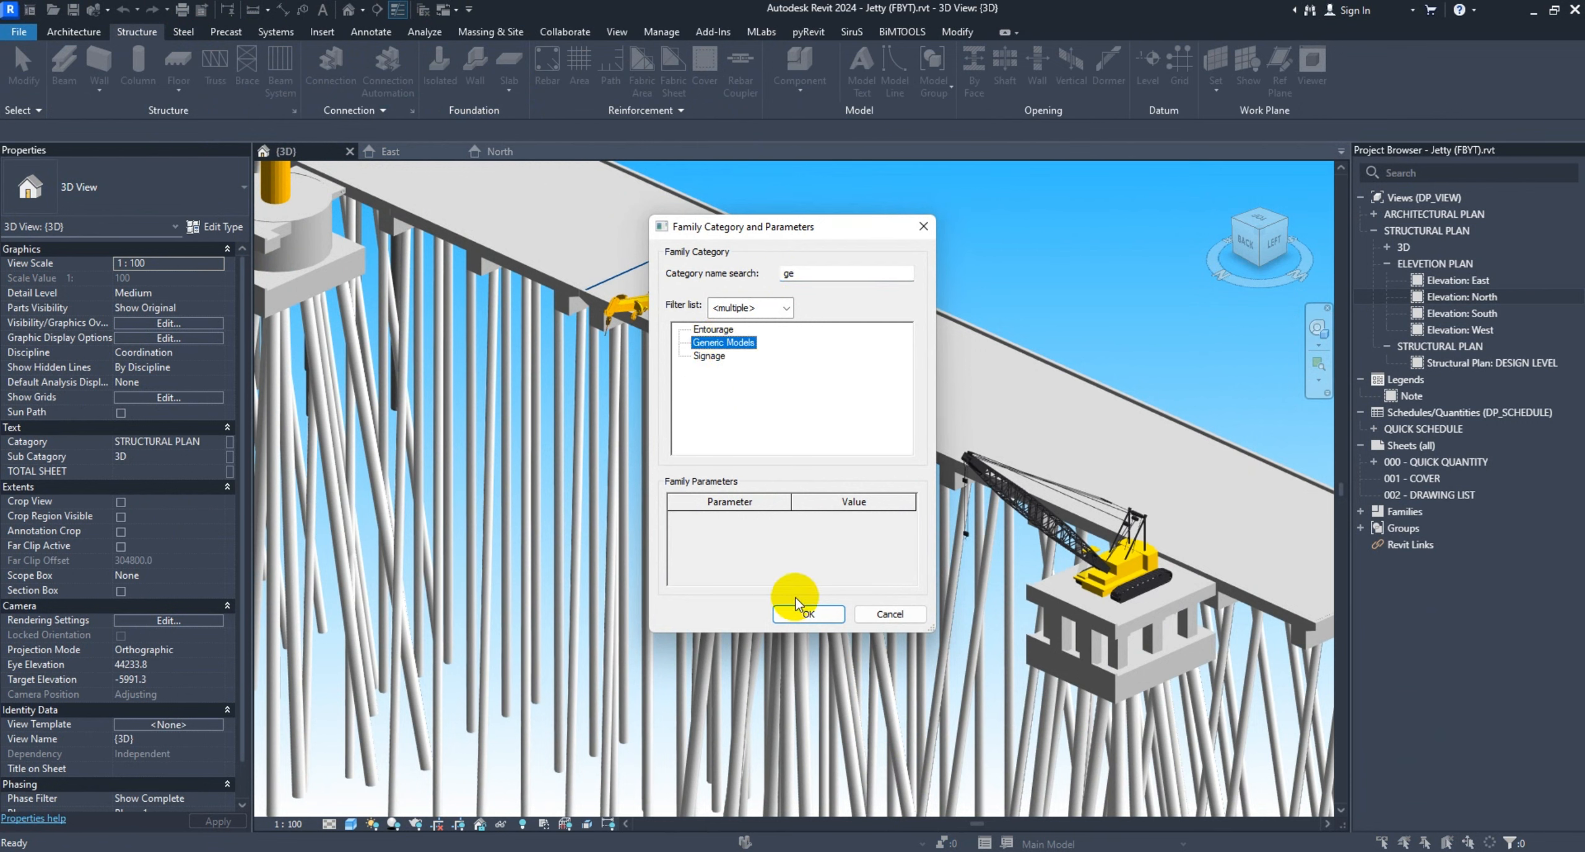
left_click(798, 610)
left_click(811, 373)
Set the work plane by picking the top face of the crane platform's upper slab near its notched corner
left_click(983, 67)
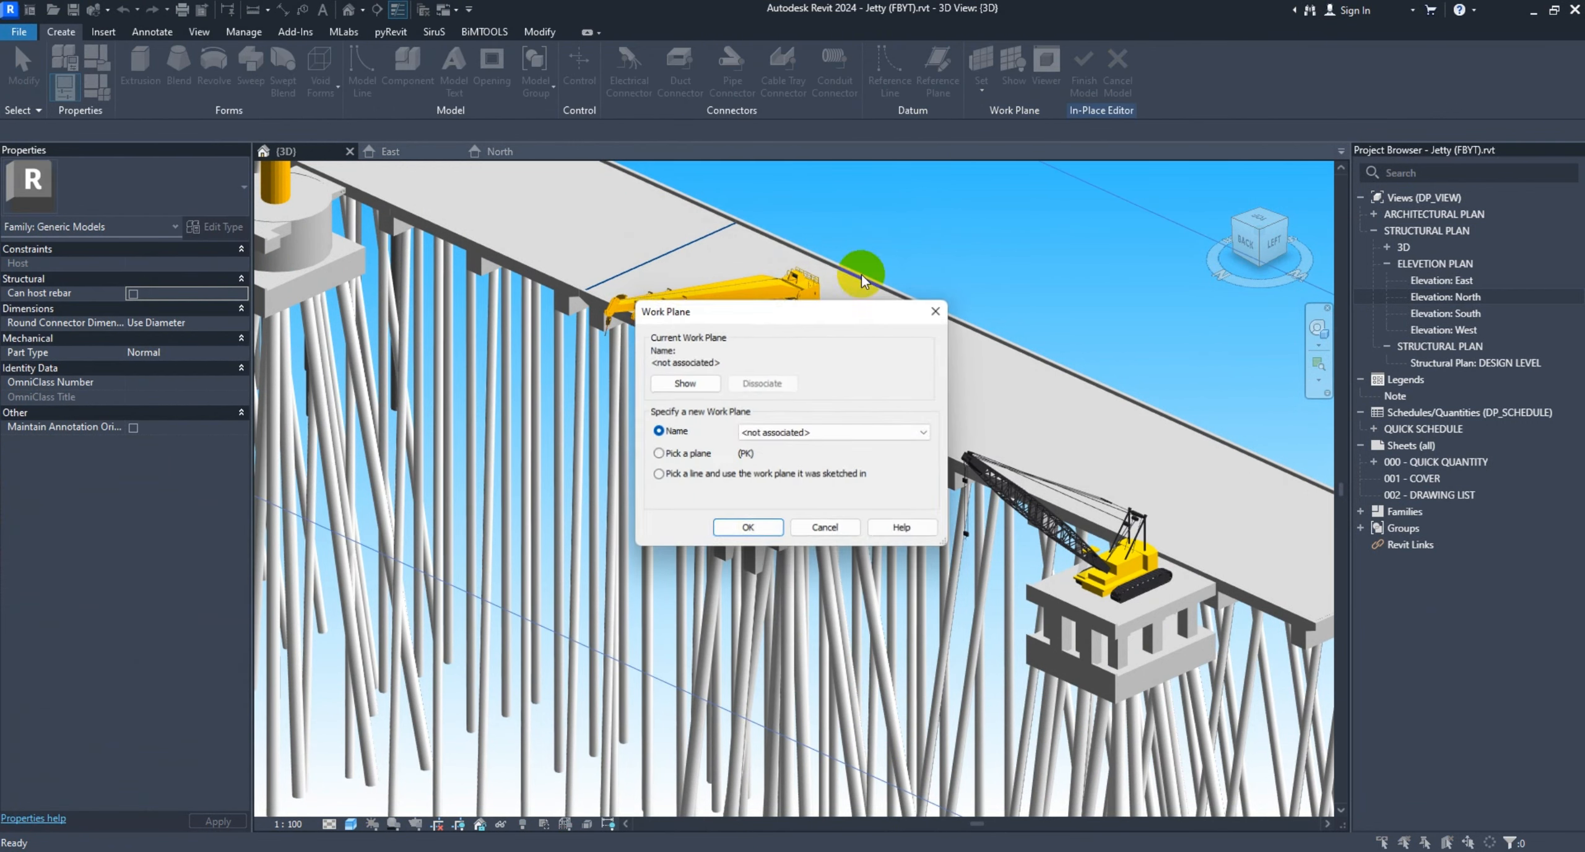
left_click(692, 460)
left_click(748, 531)
scroll(810, 428, "up", 8)
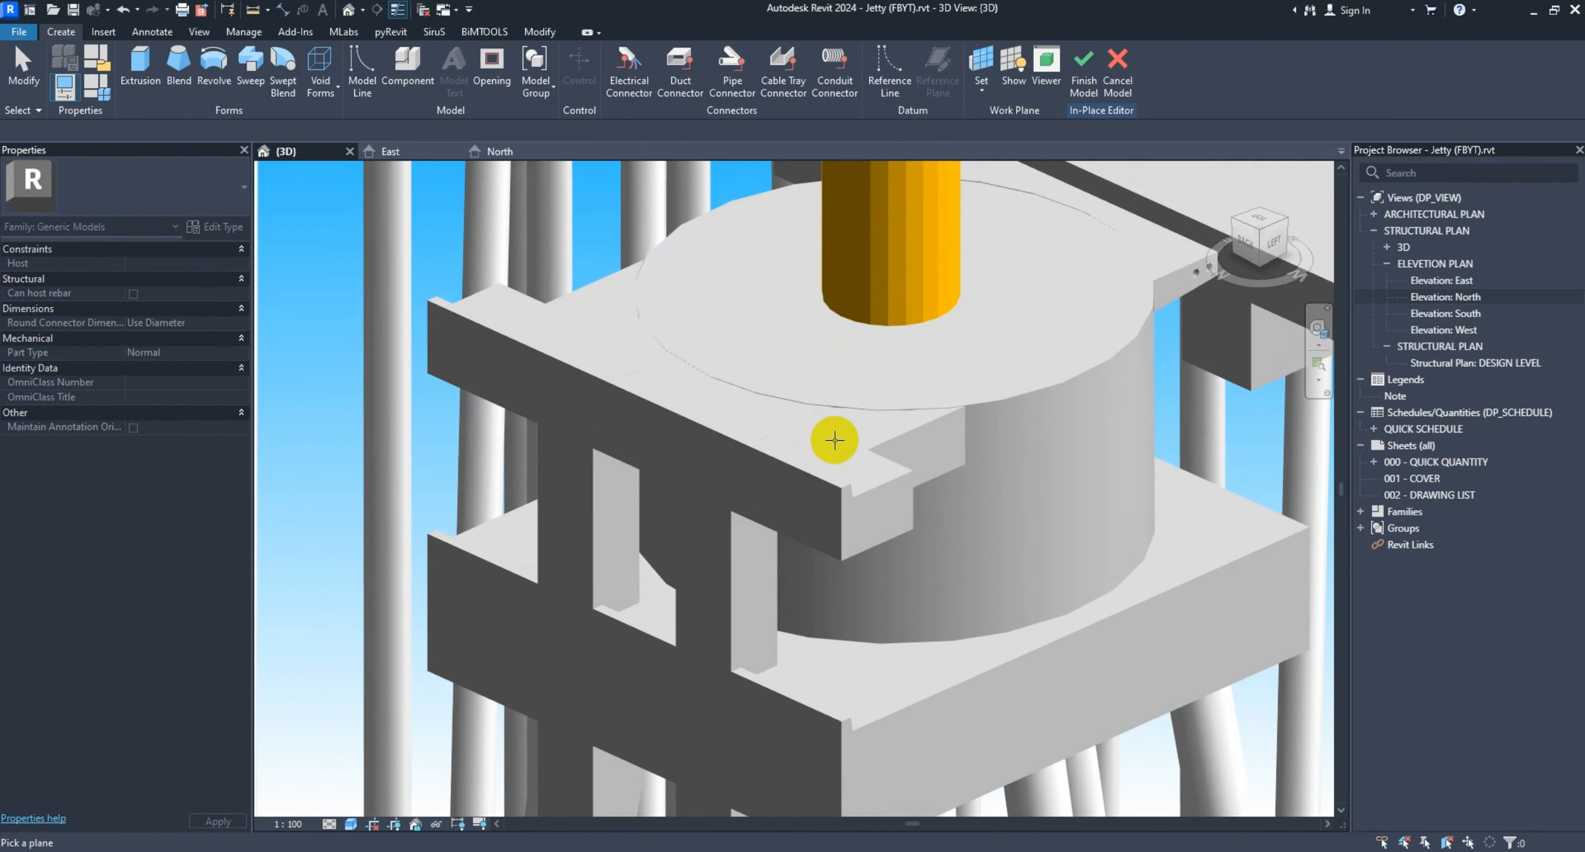
left_click(868, 487)
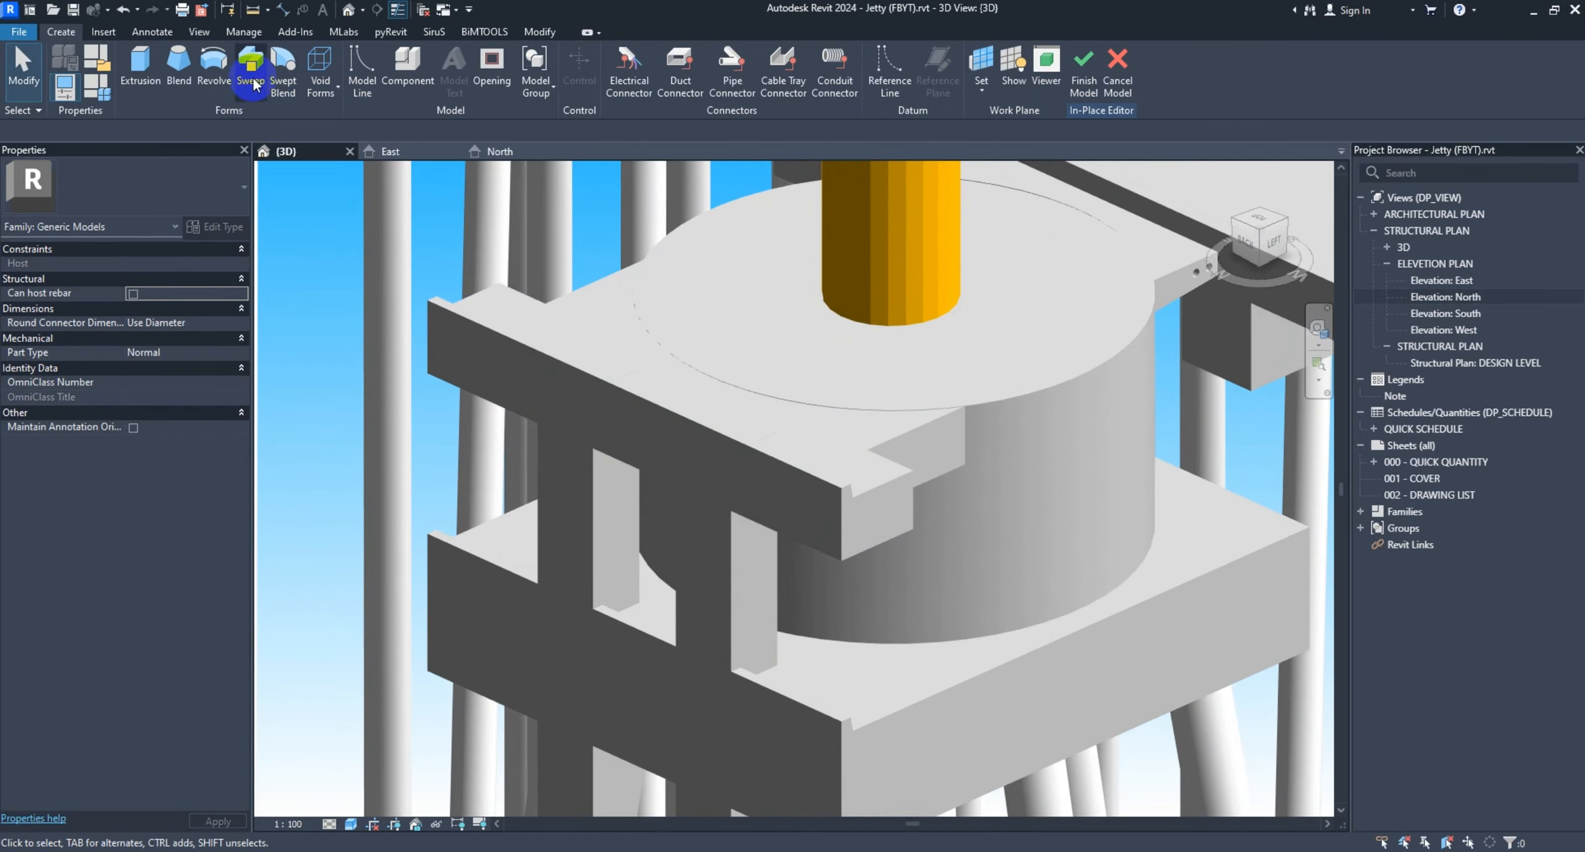
Start an extrusion and sketch its first short line outward from the notch at the slab's top corner
left_click(140, 71)
scroll(848, 490, "up", 4)
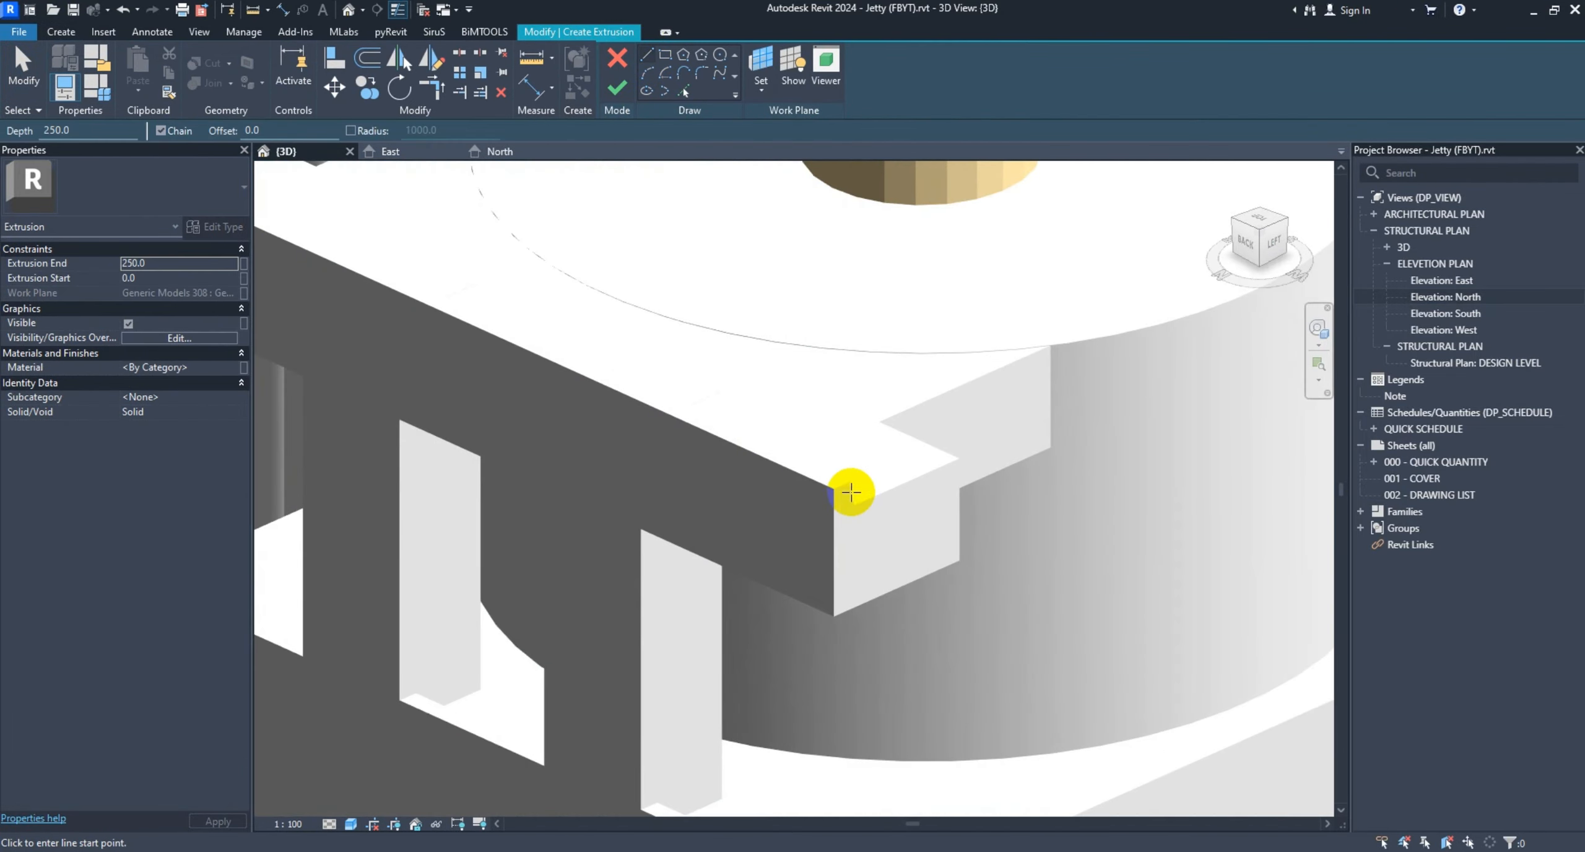
left_click(852, 506)
scroll(878, 515, "up", 1)
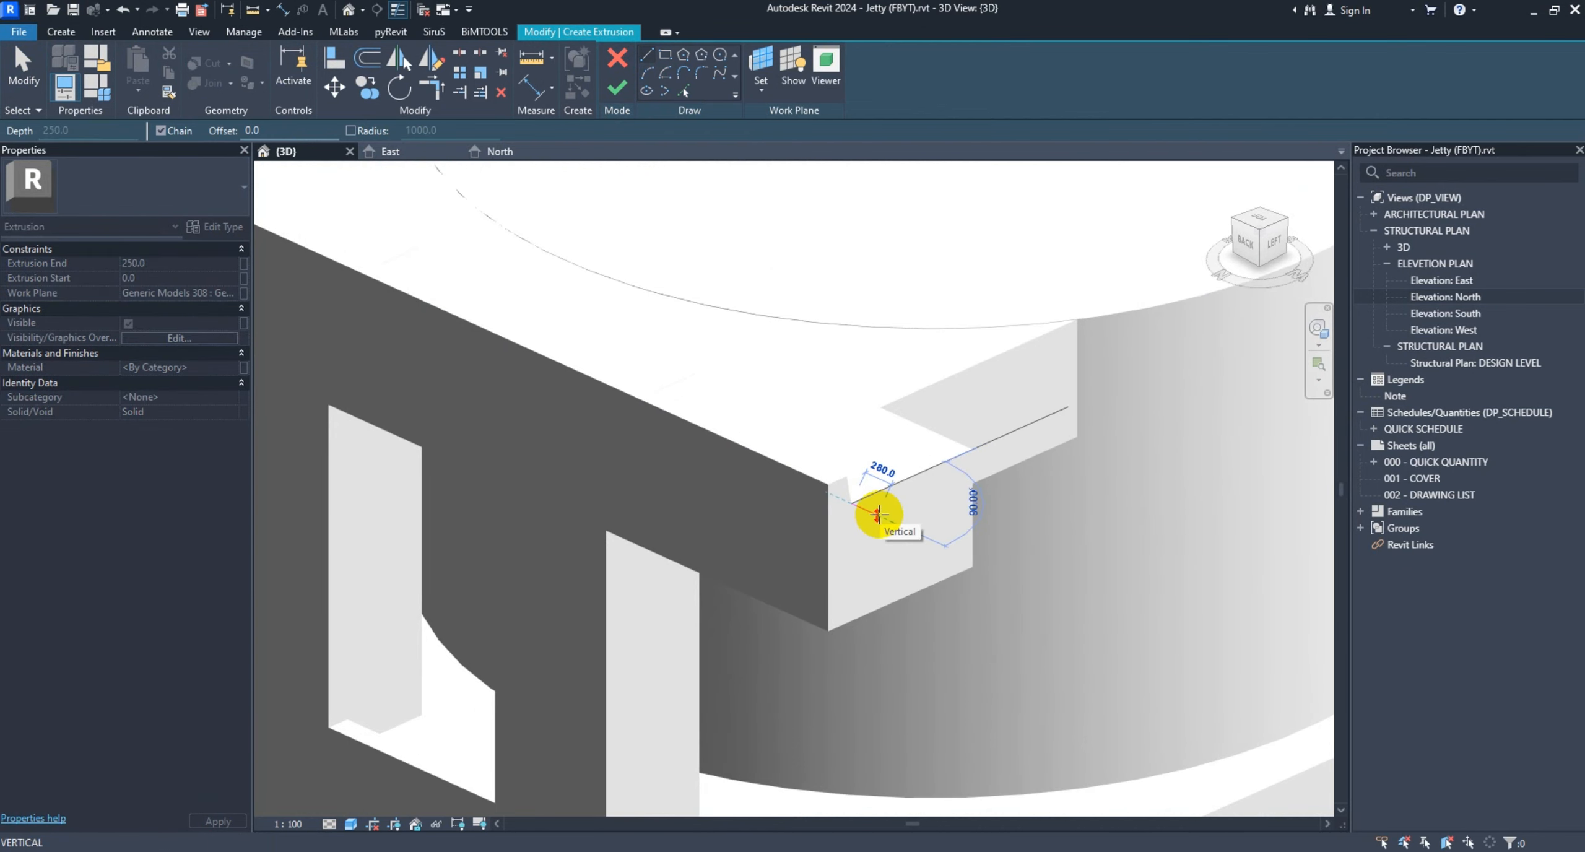
key("Return")
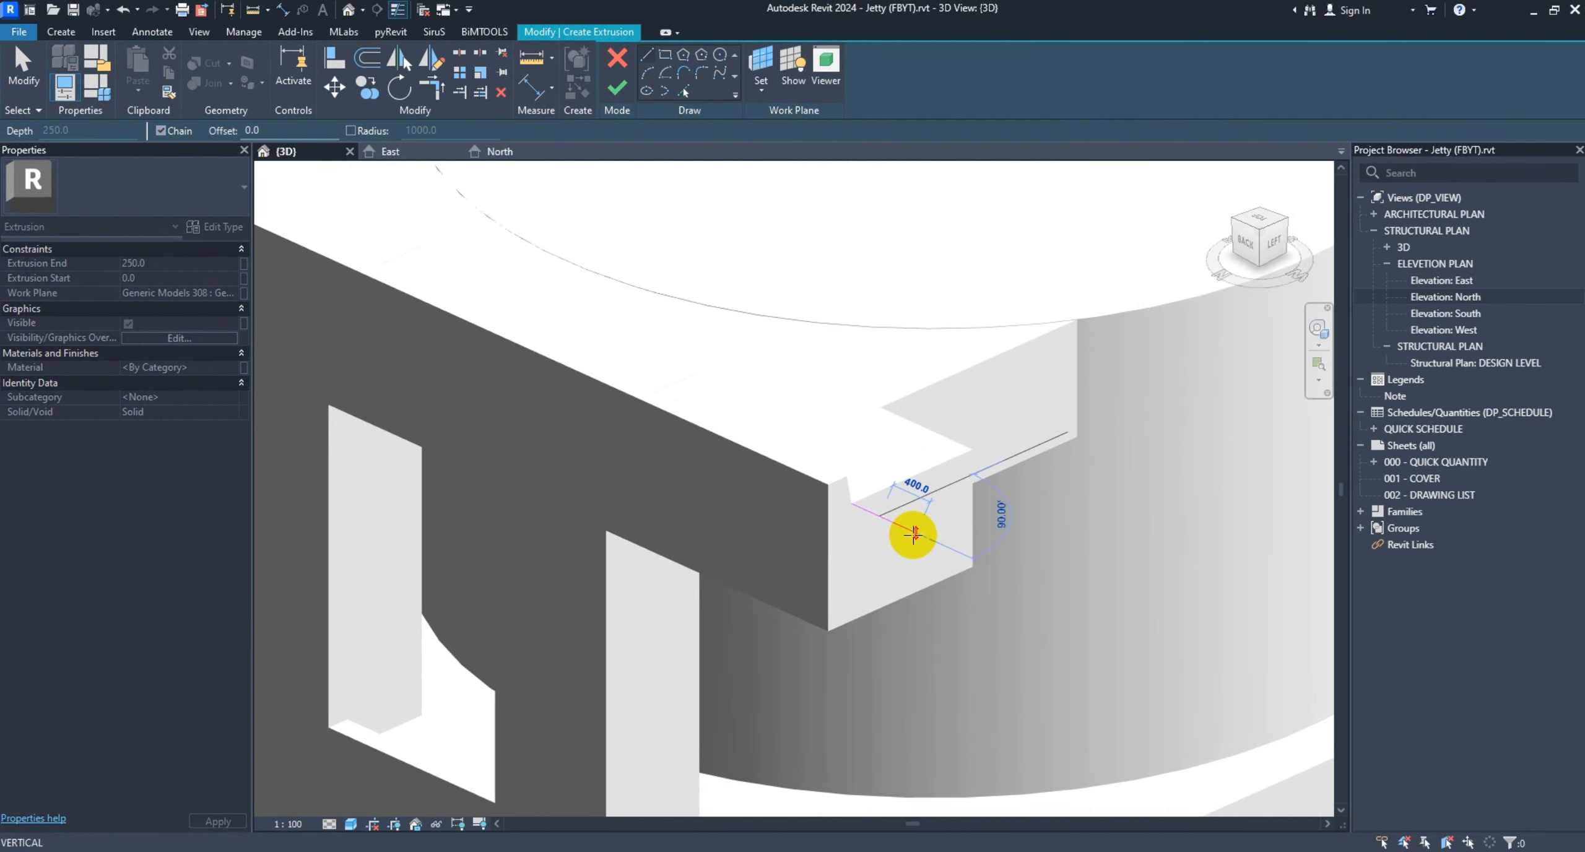
type("400")
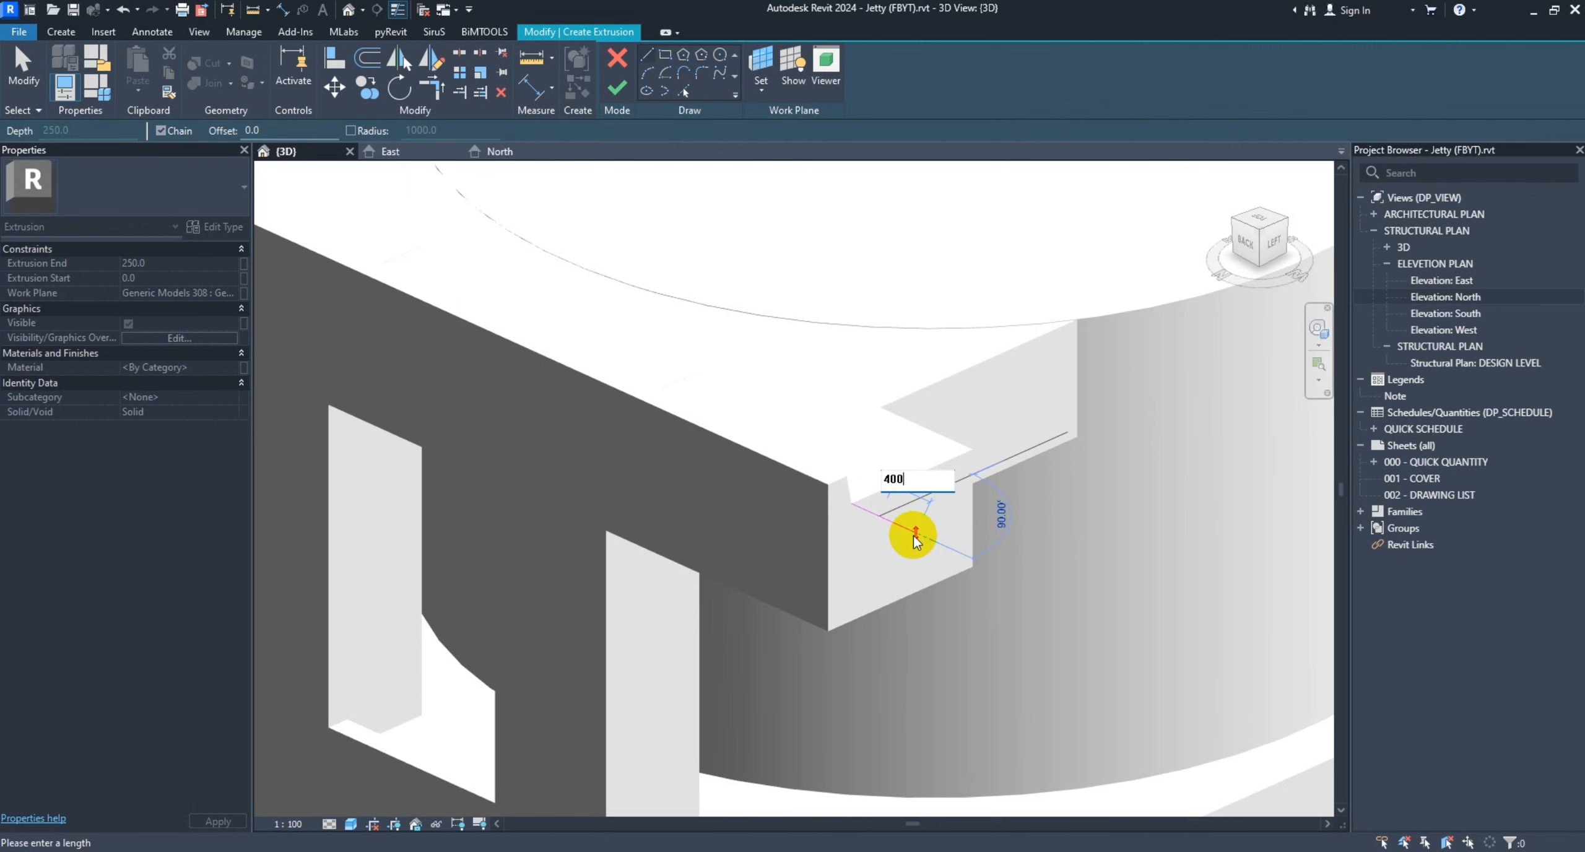
key("Escape")
key("Escape")
Continue the outline from the first line with 350 mm and 400 mm segments, a return segment aligned with the first line, and a 300 mm end segment
left_click(646, 54)
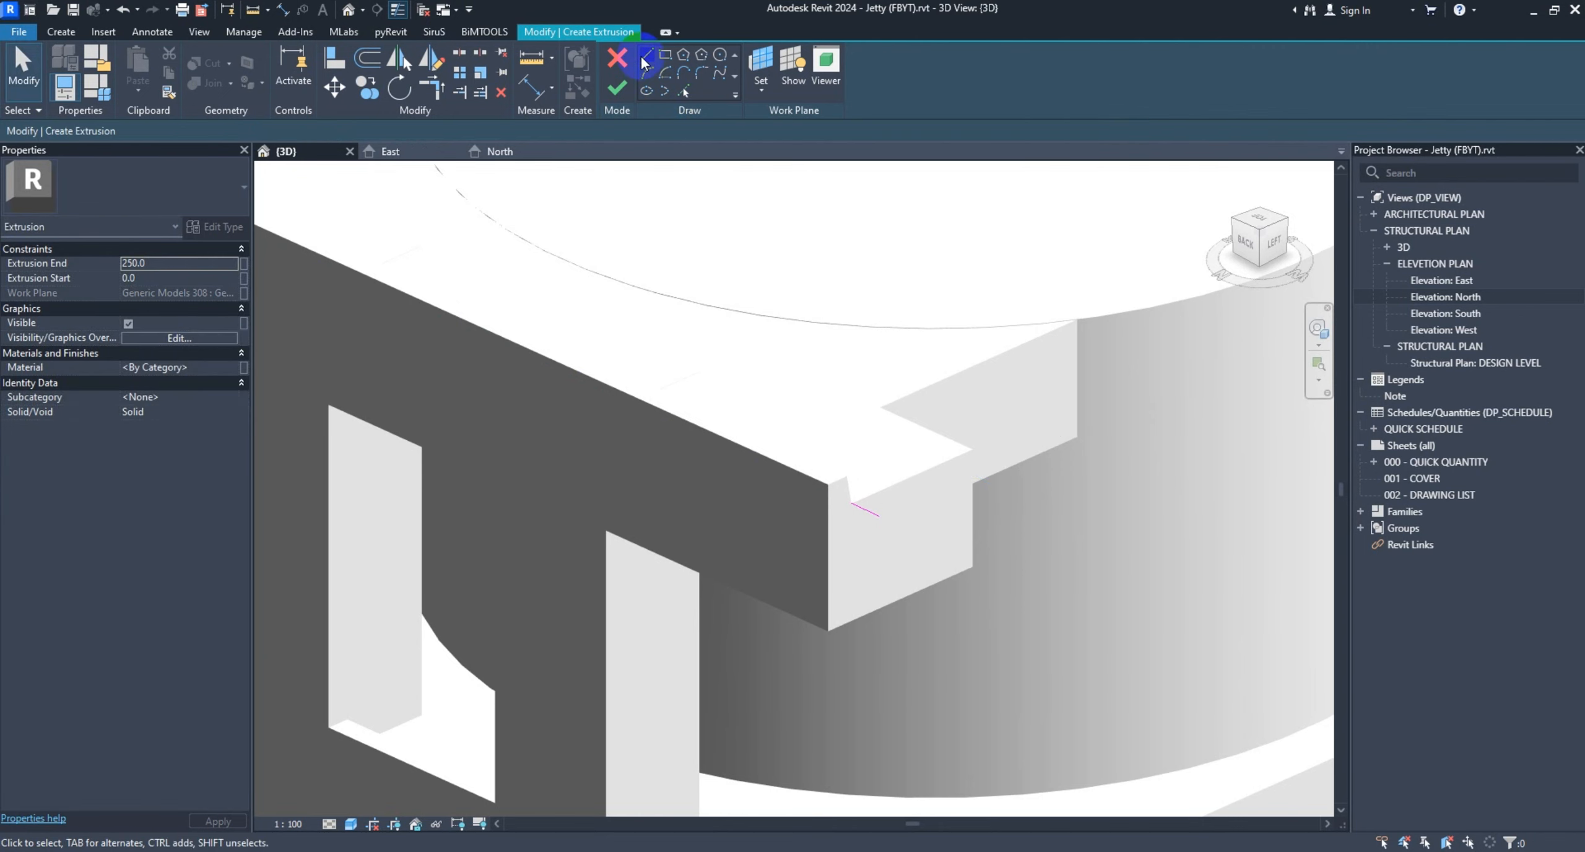
scroll(842, 408, "up", 2)
left_click(895, 562)
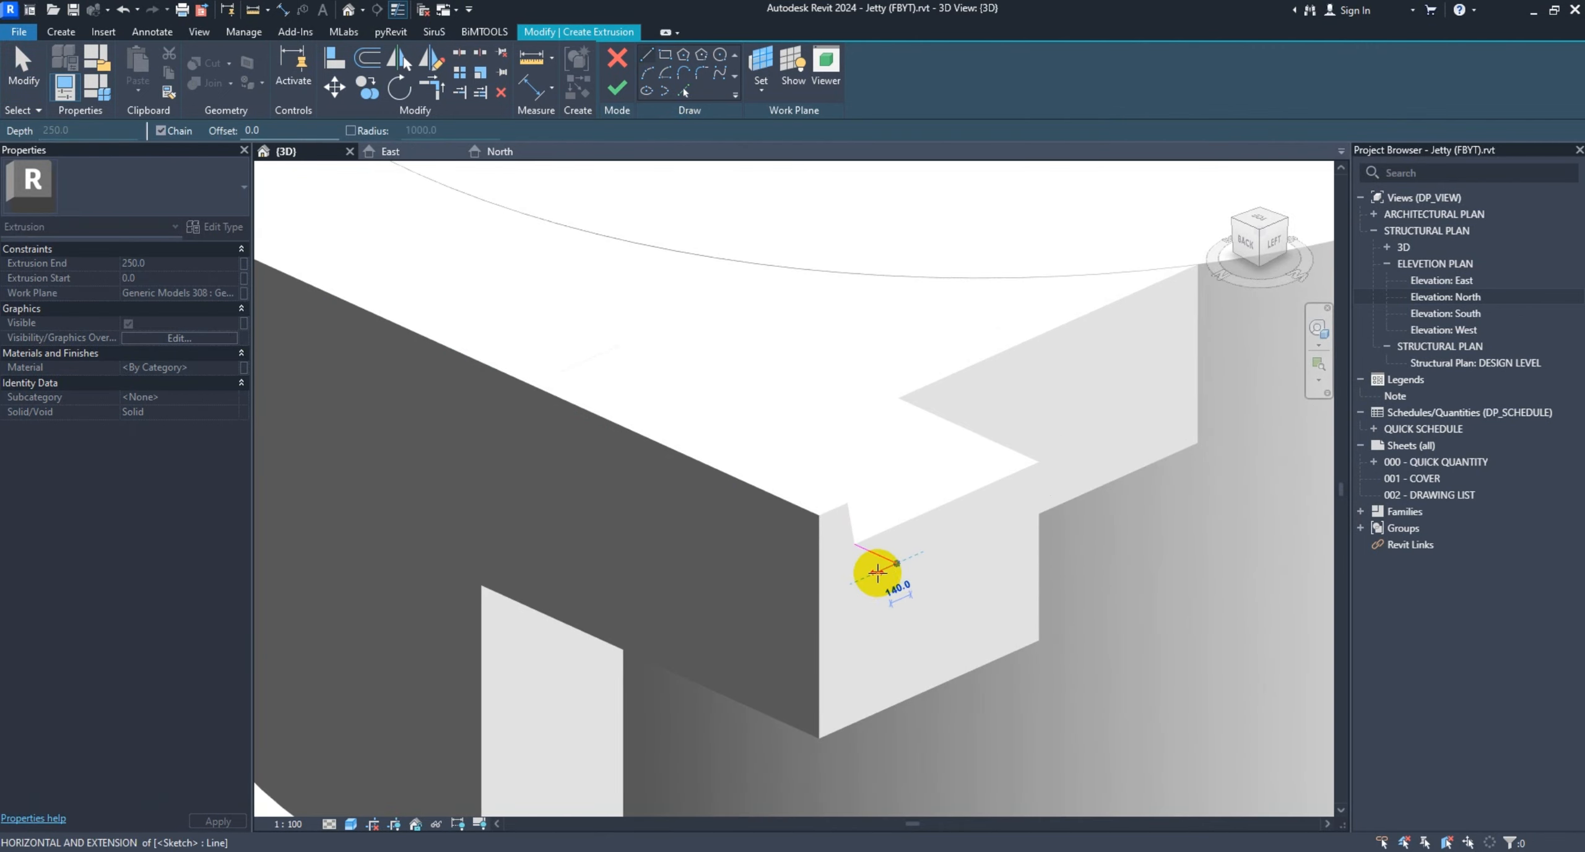
type("350")
key("Return")
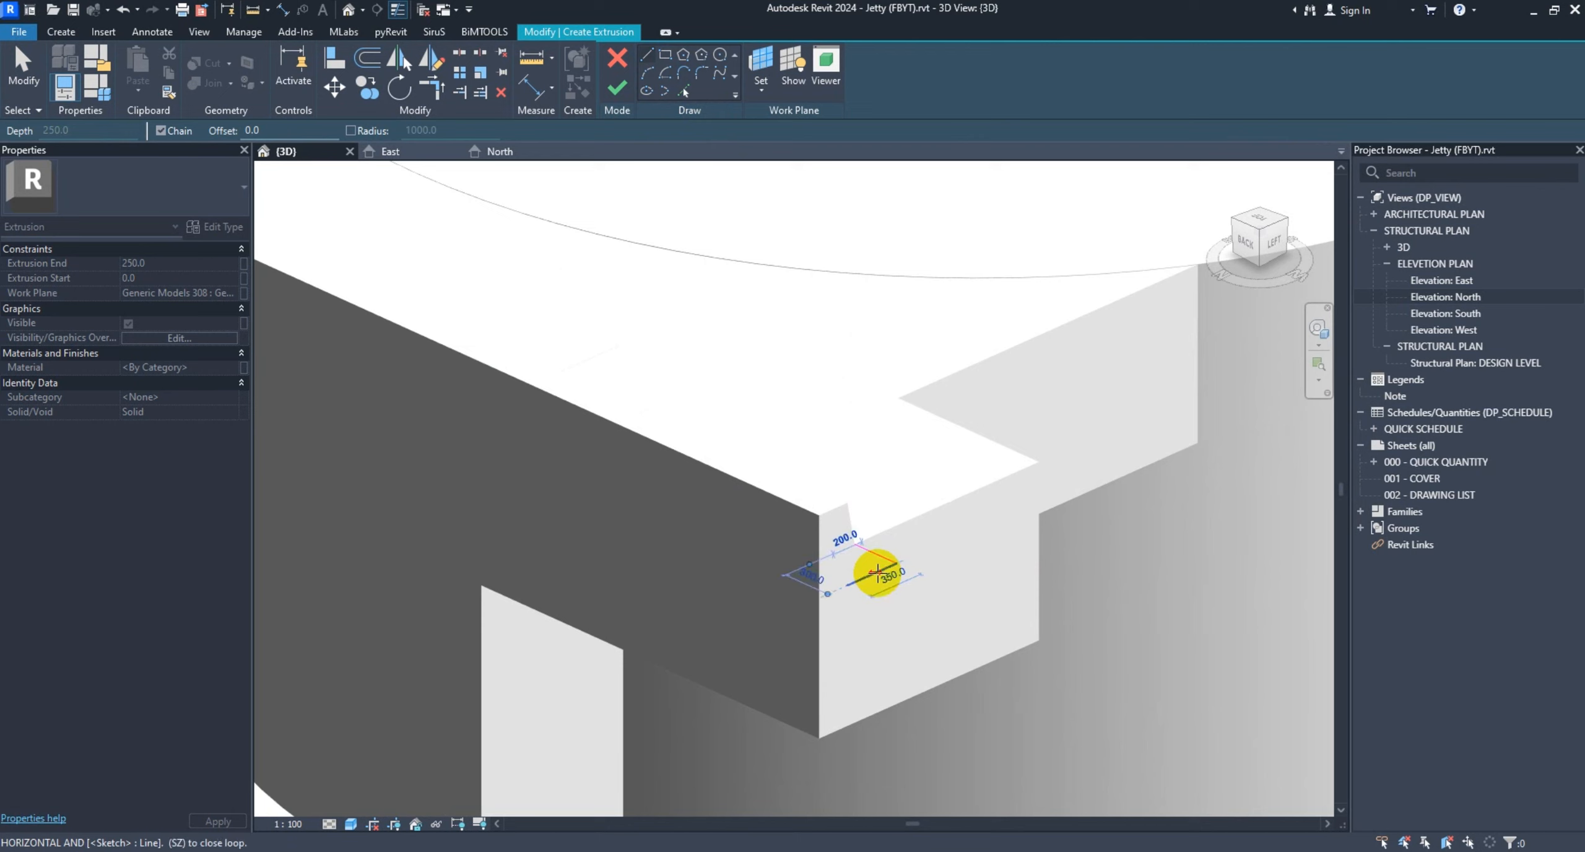
type("400")
key("Return")
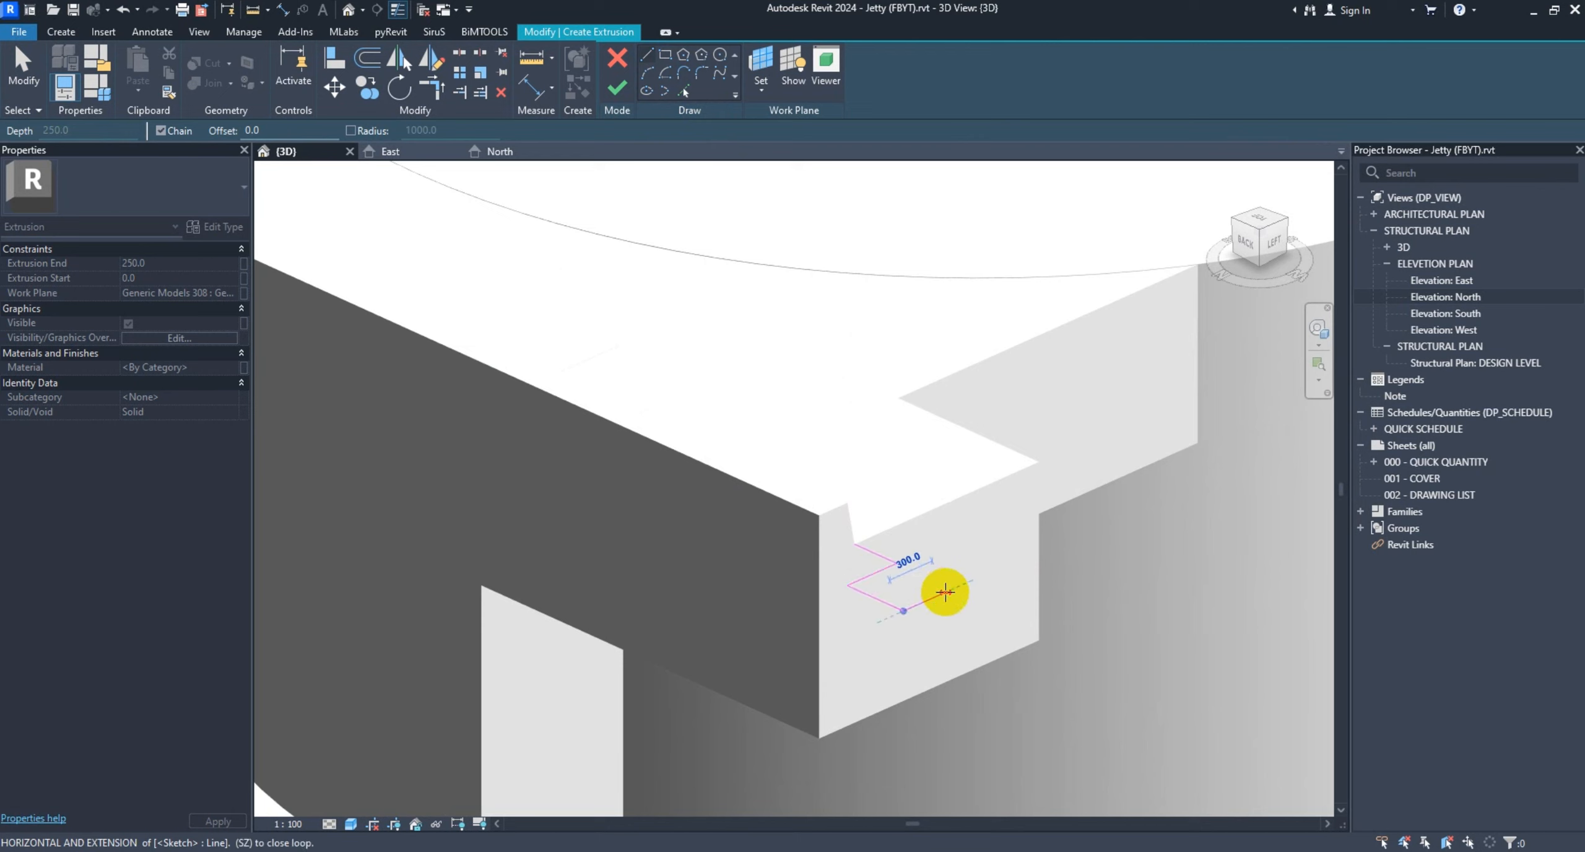
left_click(952, 589)
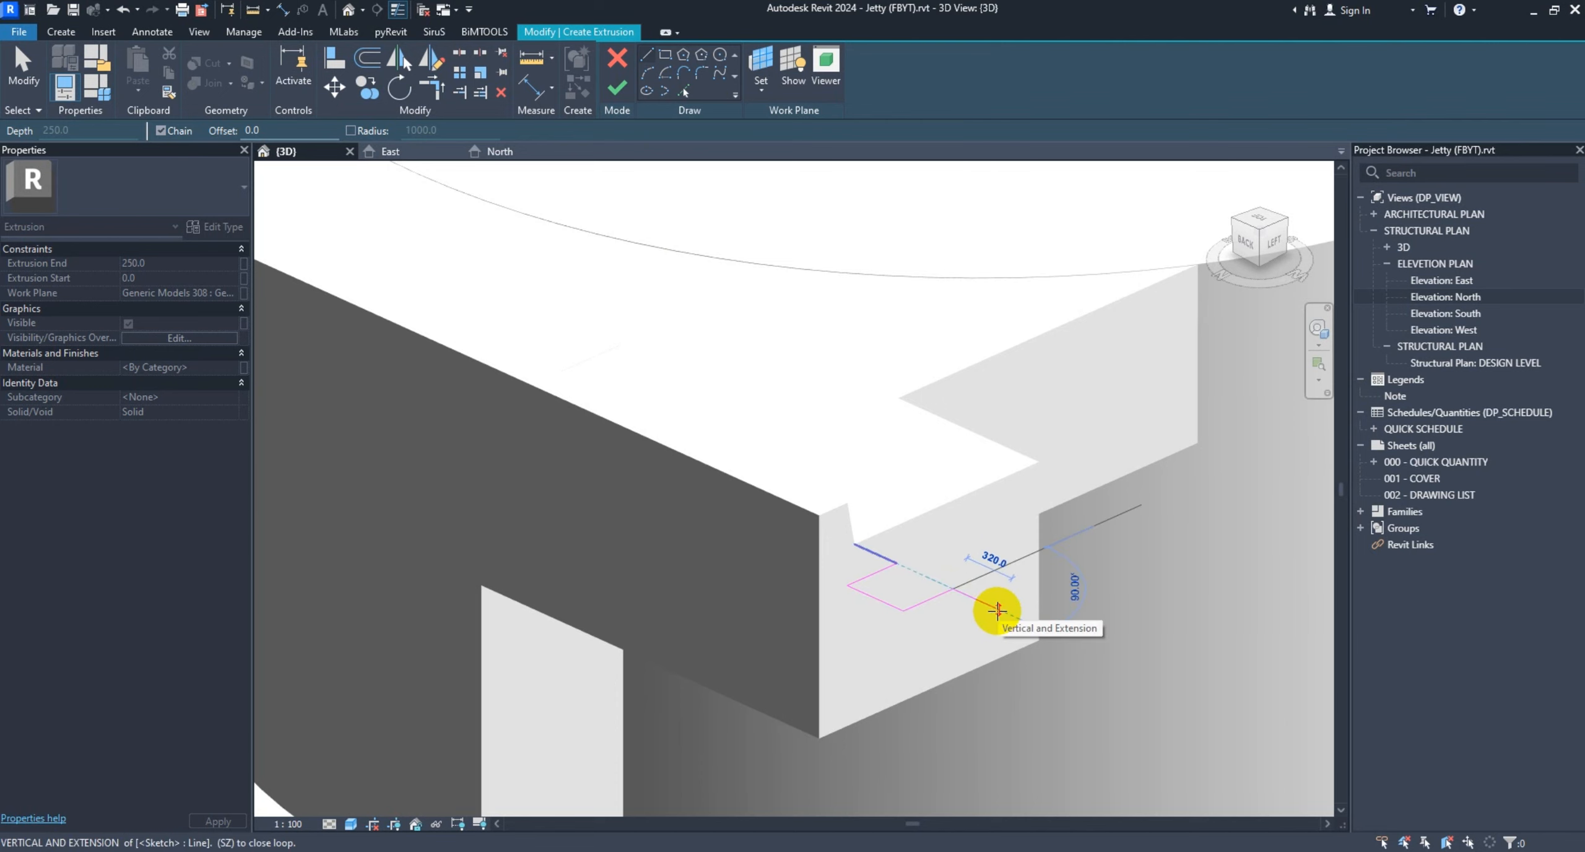
type("300")
key("Return")
key("Escape")
key("Escape")
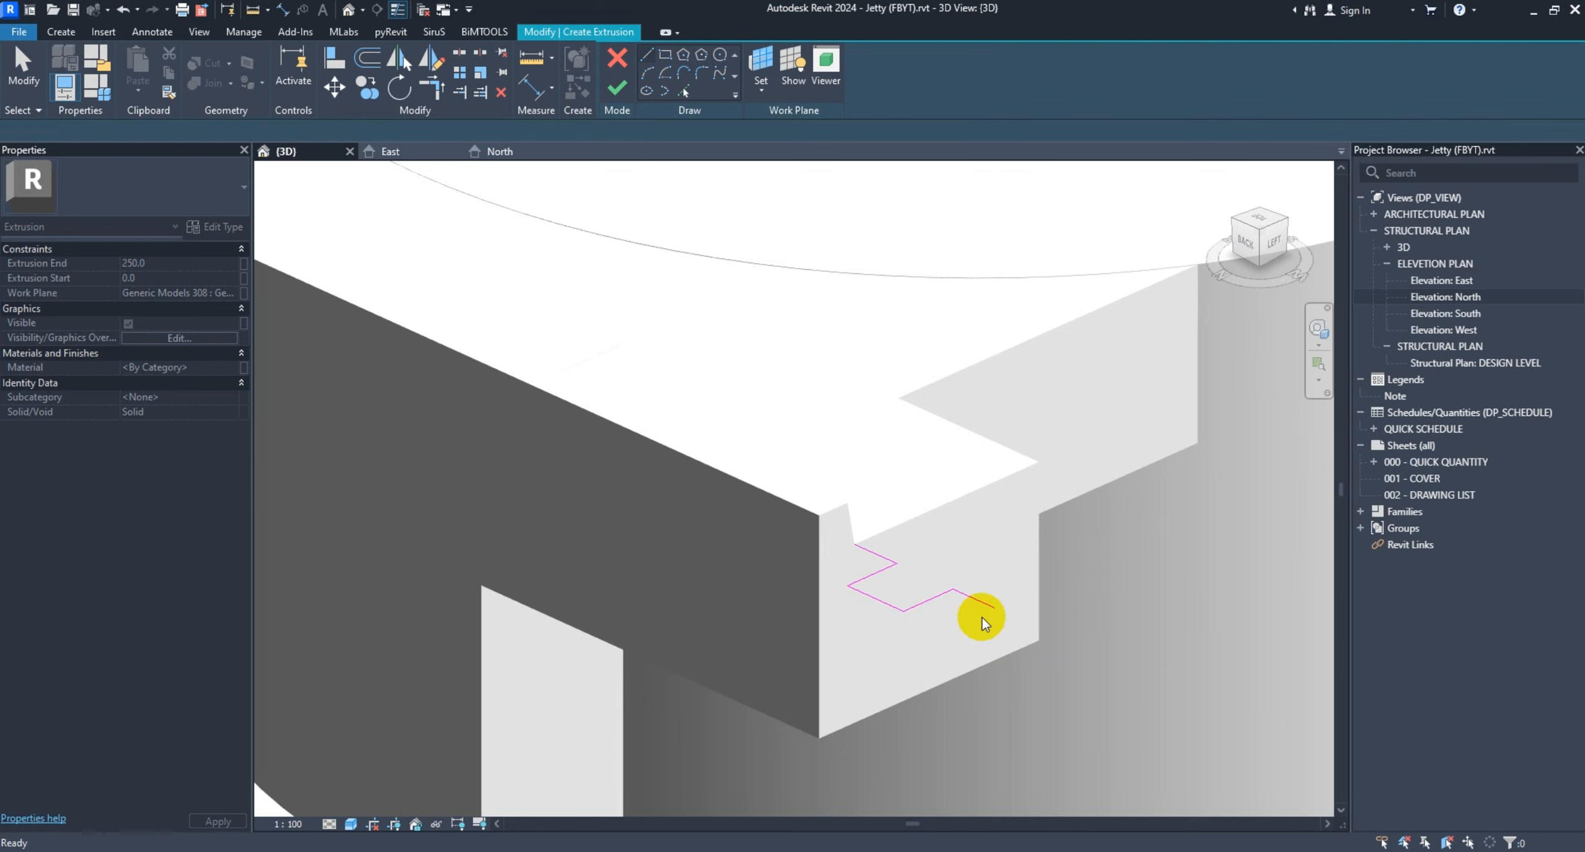
Replace the 400 mm segment of the outline with two 125 mm segments, one running inward from each of its former ends
scroll(891, 585, "up", 1)
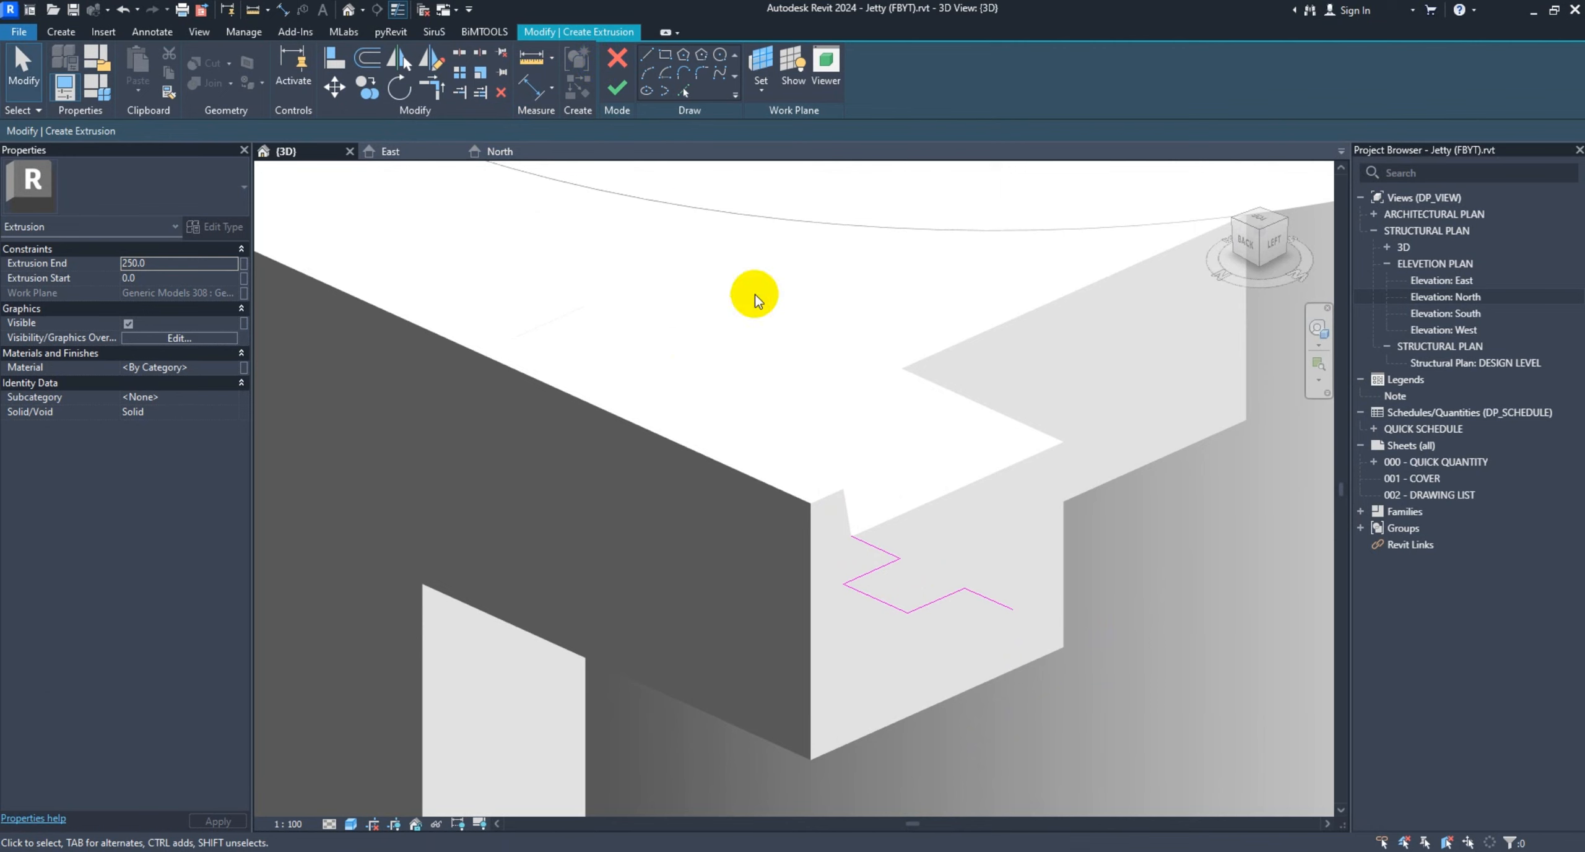
left_click(874, 605)
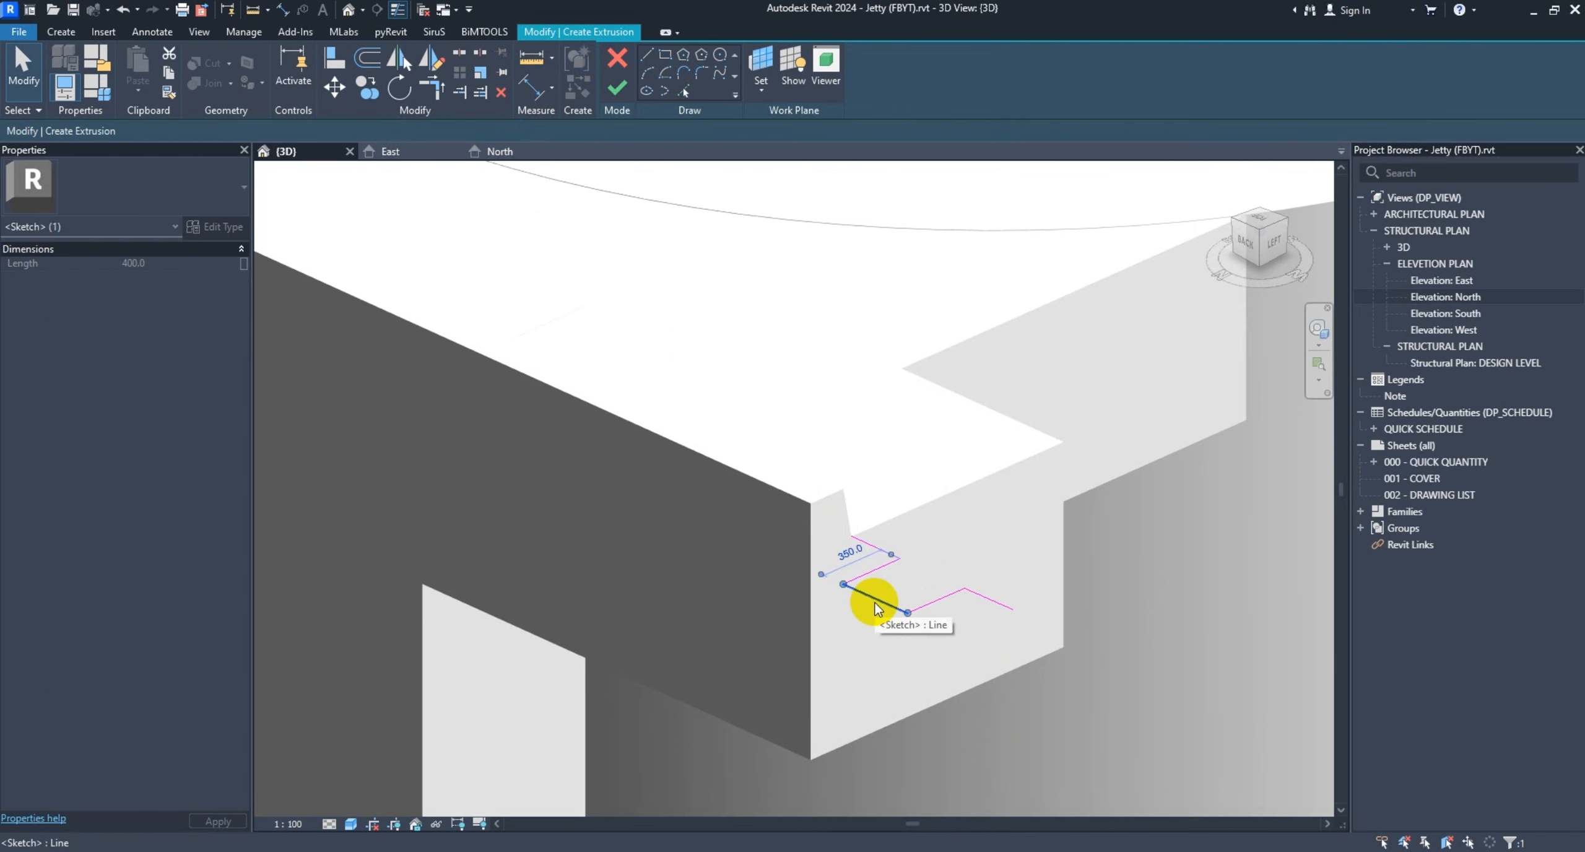
key("Delete")
left_click(645, 65)
scroll(866, 577, "up", 3)
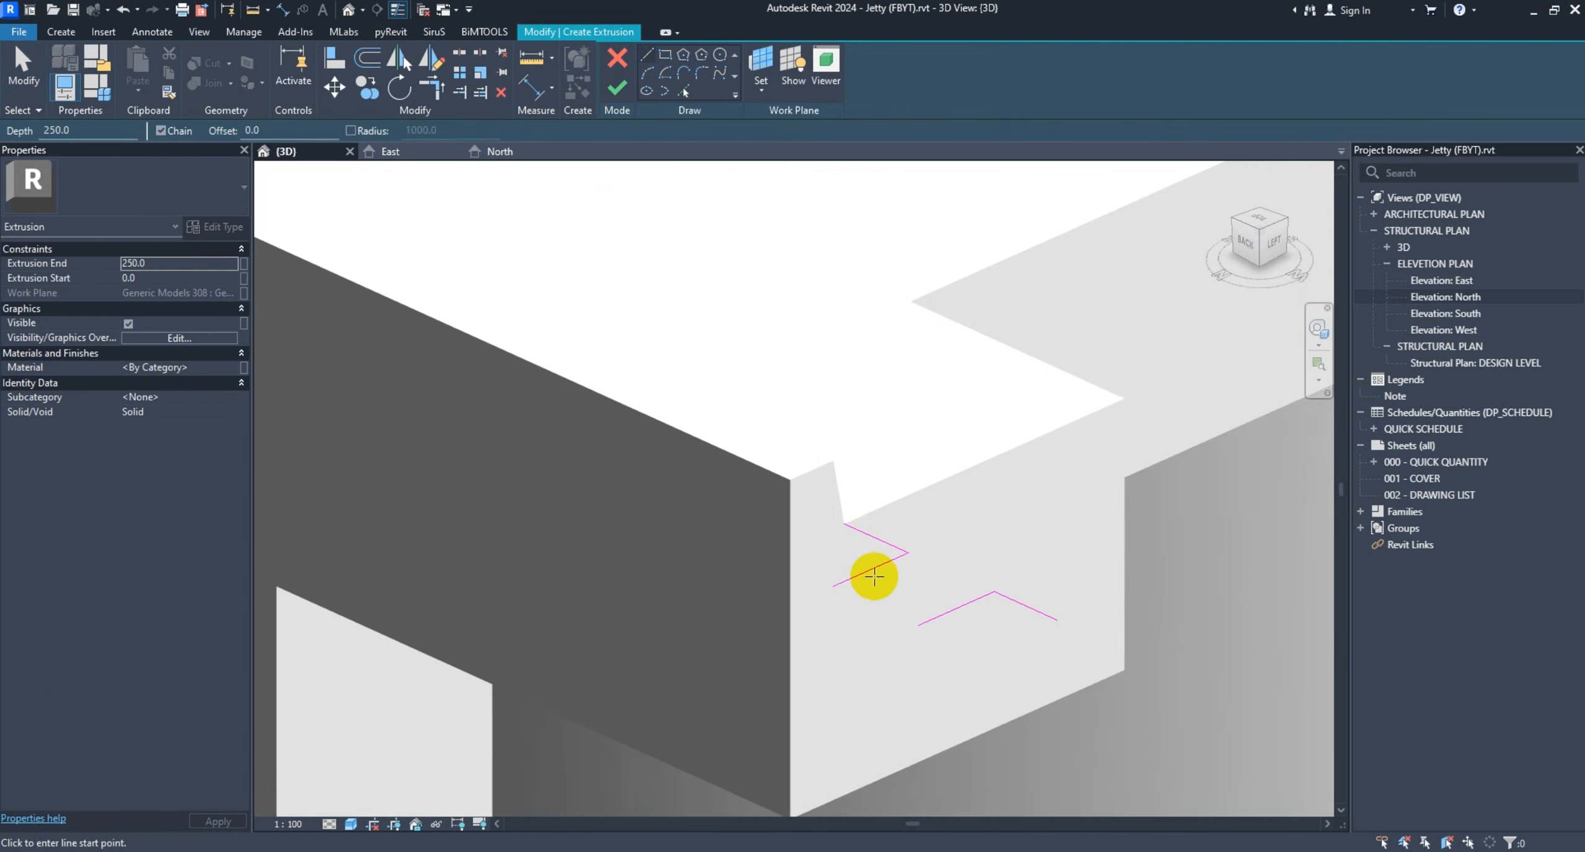
left_click(819, 589)
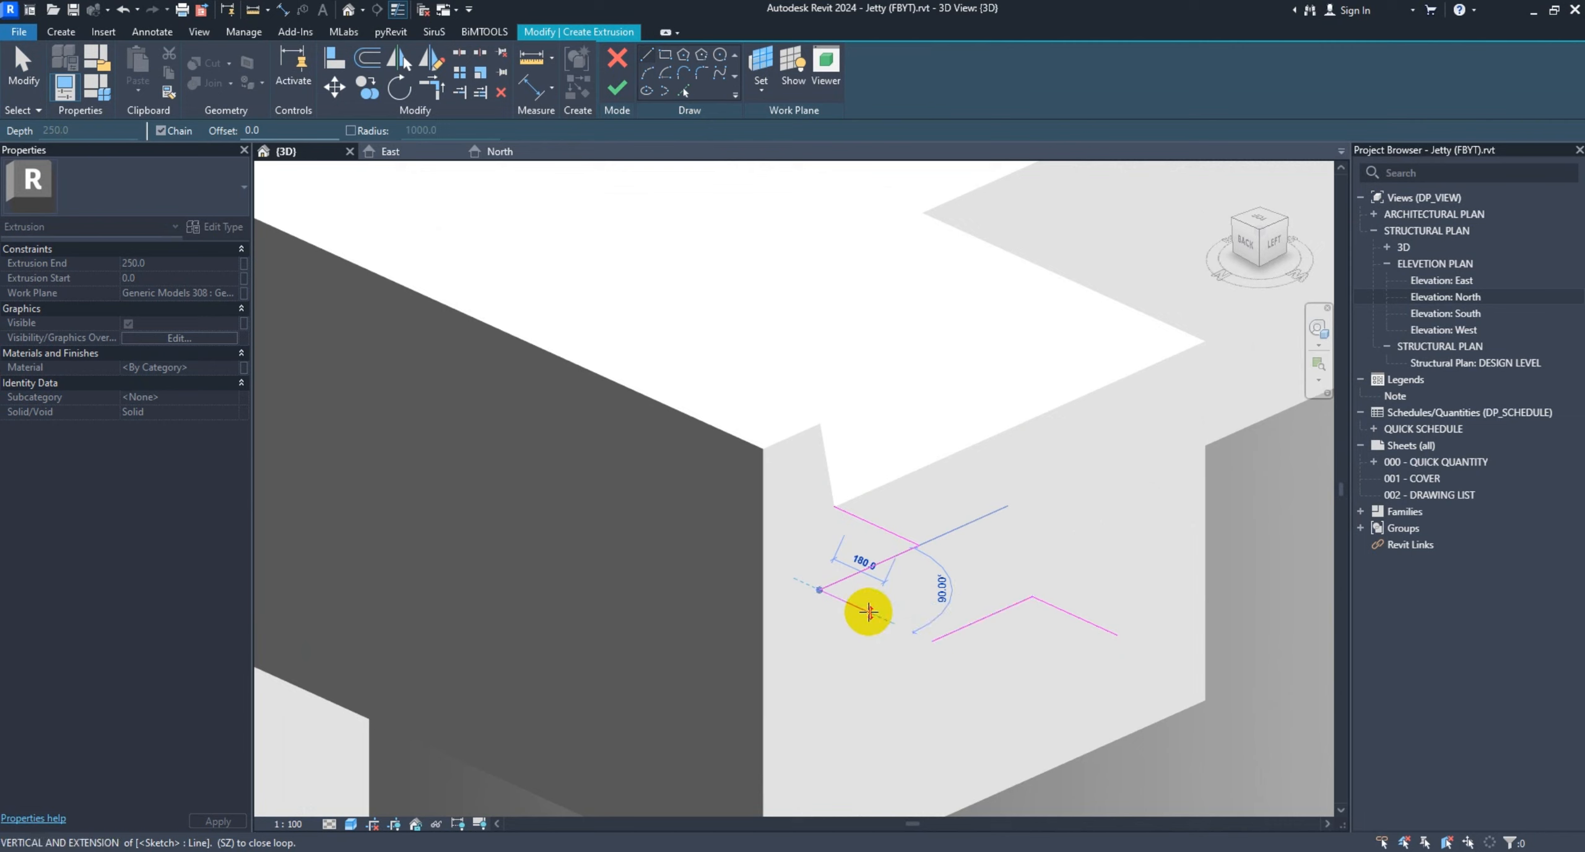
type("125")
key("Return")
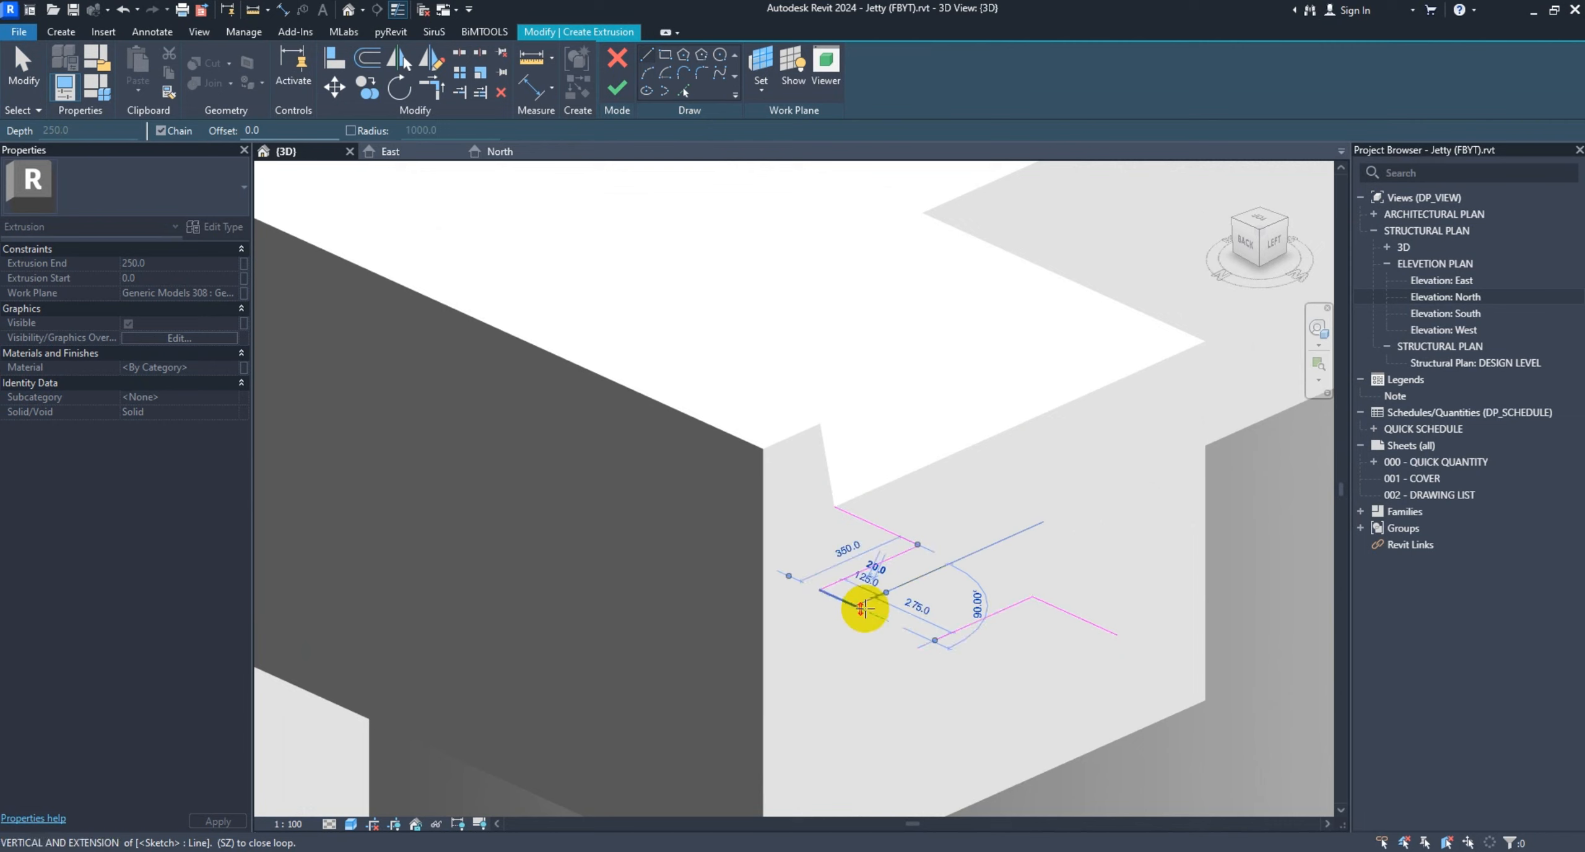
left_click(862, 608)
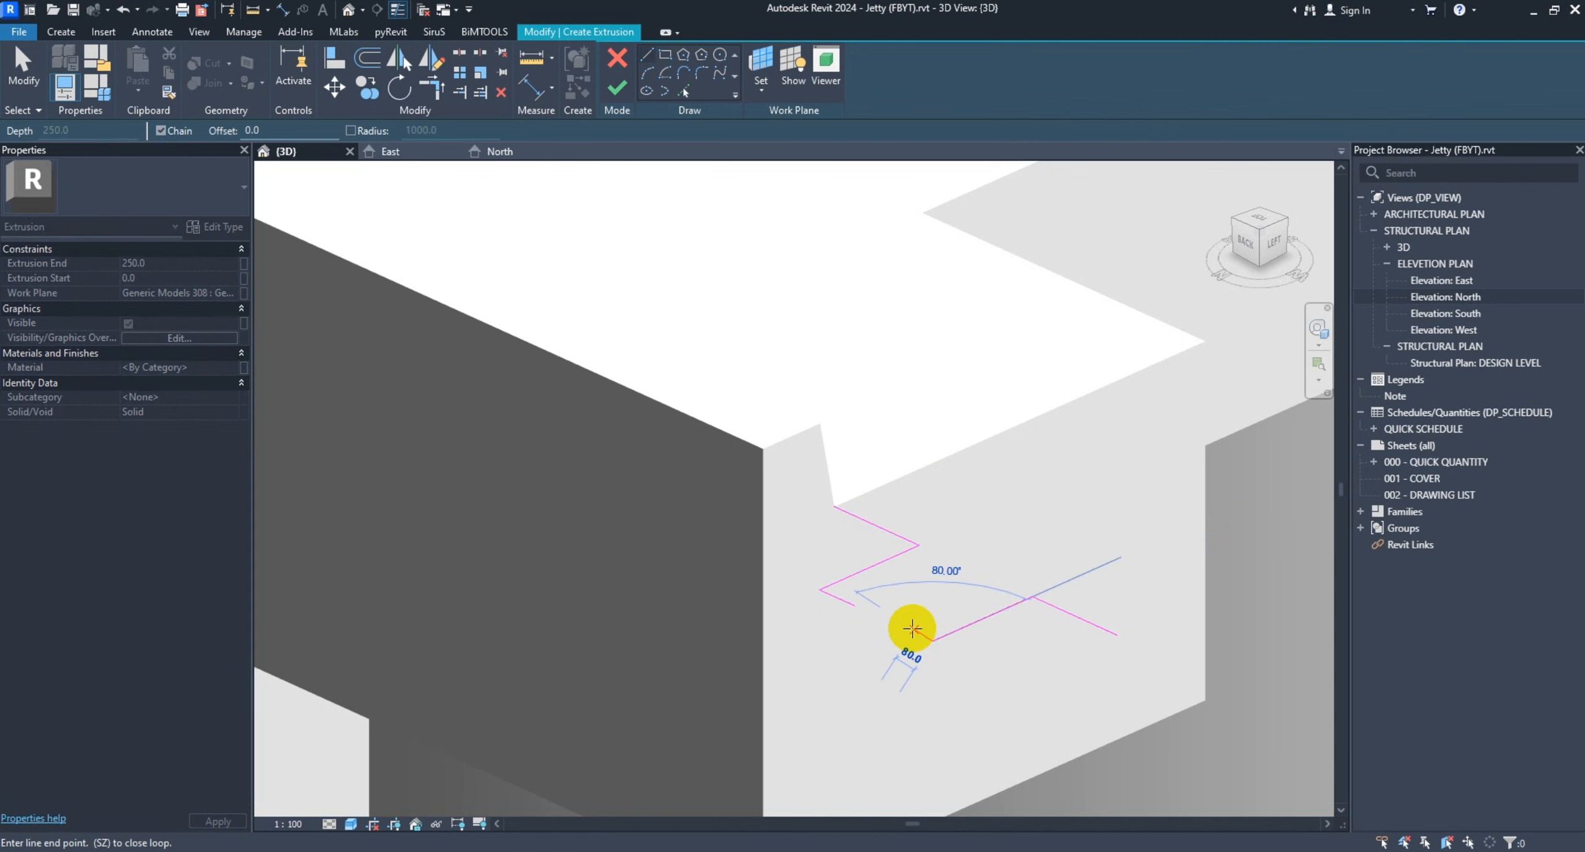
type("125")
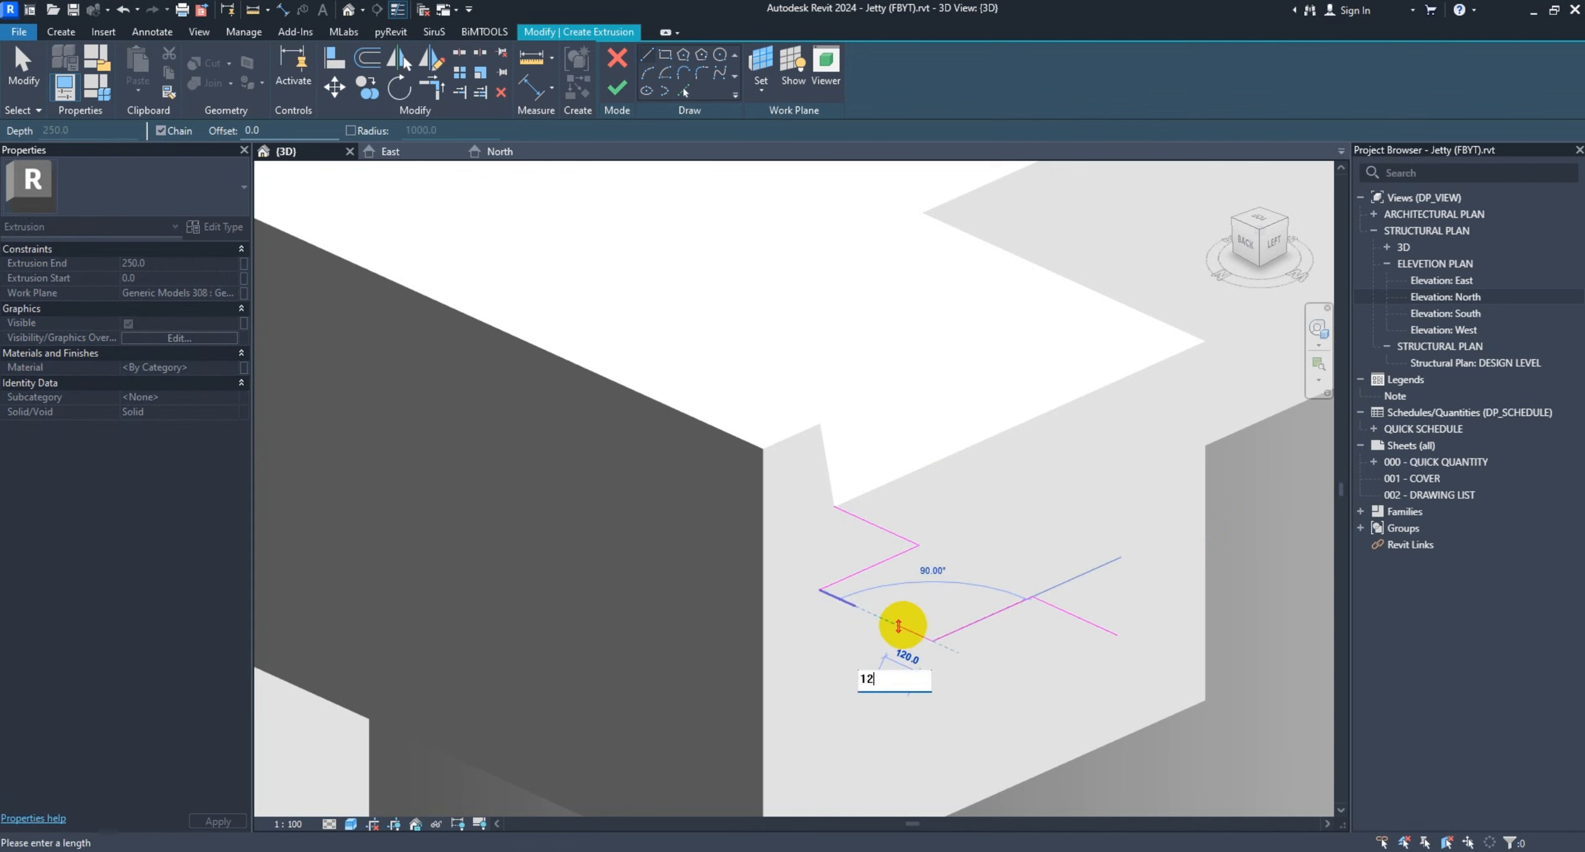
key("Return")
key("Escape")
Draw a line bridging the gap between the two 125 mm segments and a diagonal from its end to the first line's outer end
left_click(853, 604)
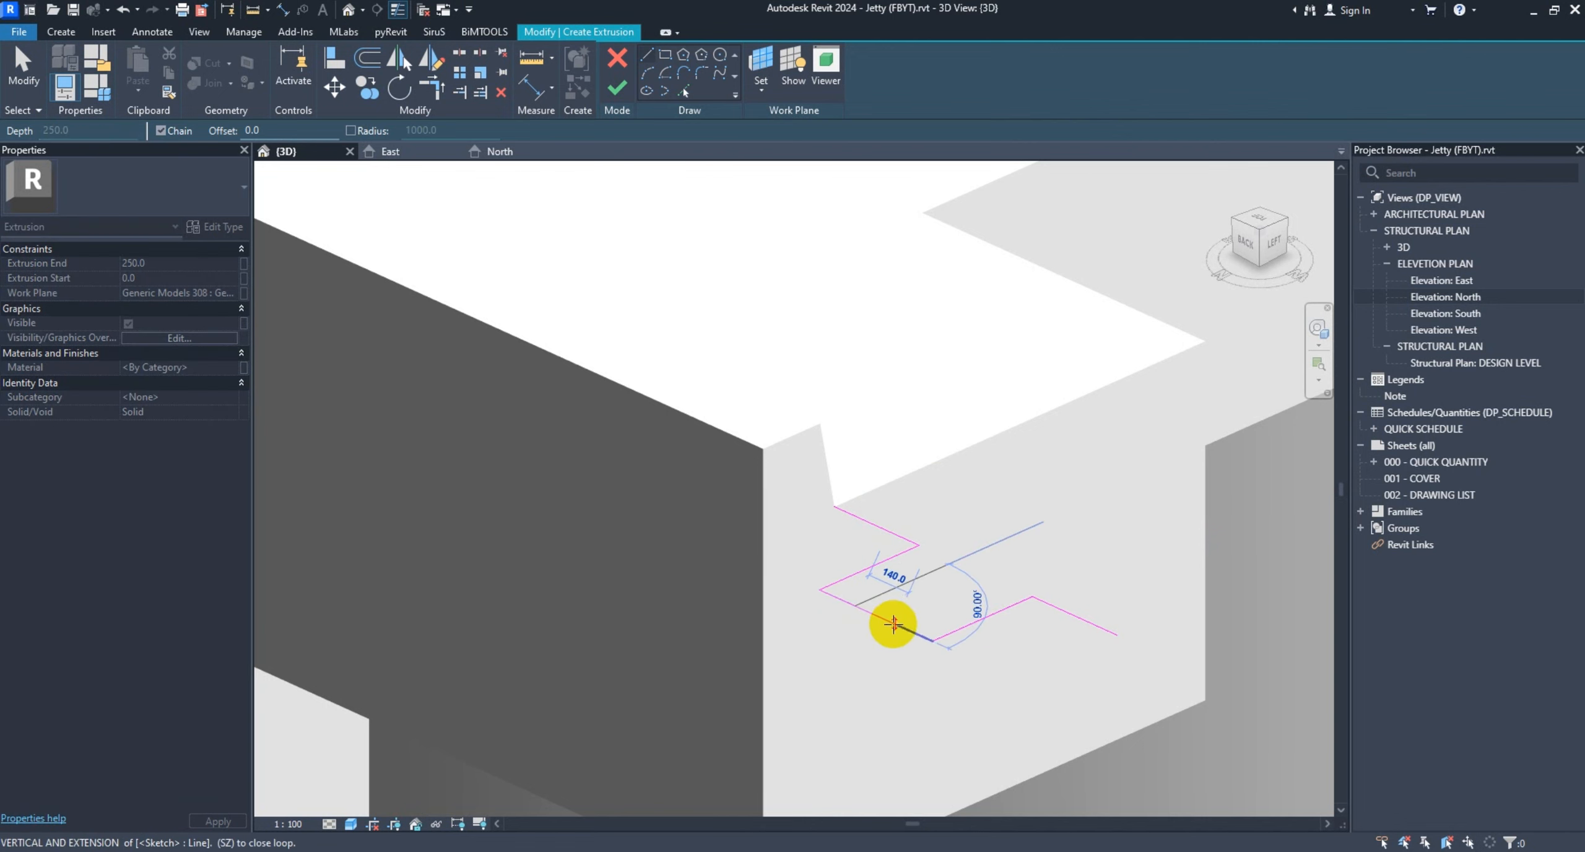
left_click(899, 625)
left_click(855, 606)
left_click(919, 546)
key("Escape")
key("Escape")
Delete the two 125 mm segments and the 350 mm segment, leaving the outline with the sloped sides
left_click(917, 640)
key("Delete")
left_click(846, 603)
key("Delete")
left_click(842, 583)
key("Delete")
Offset copies of the outline's segments by 120 mm toward the slab's corner to form a parallel second outline
left_click(367, 58)
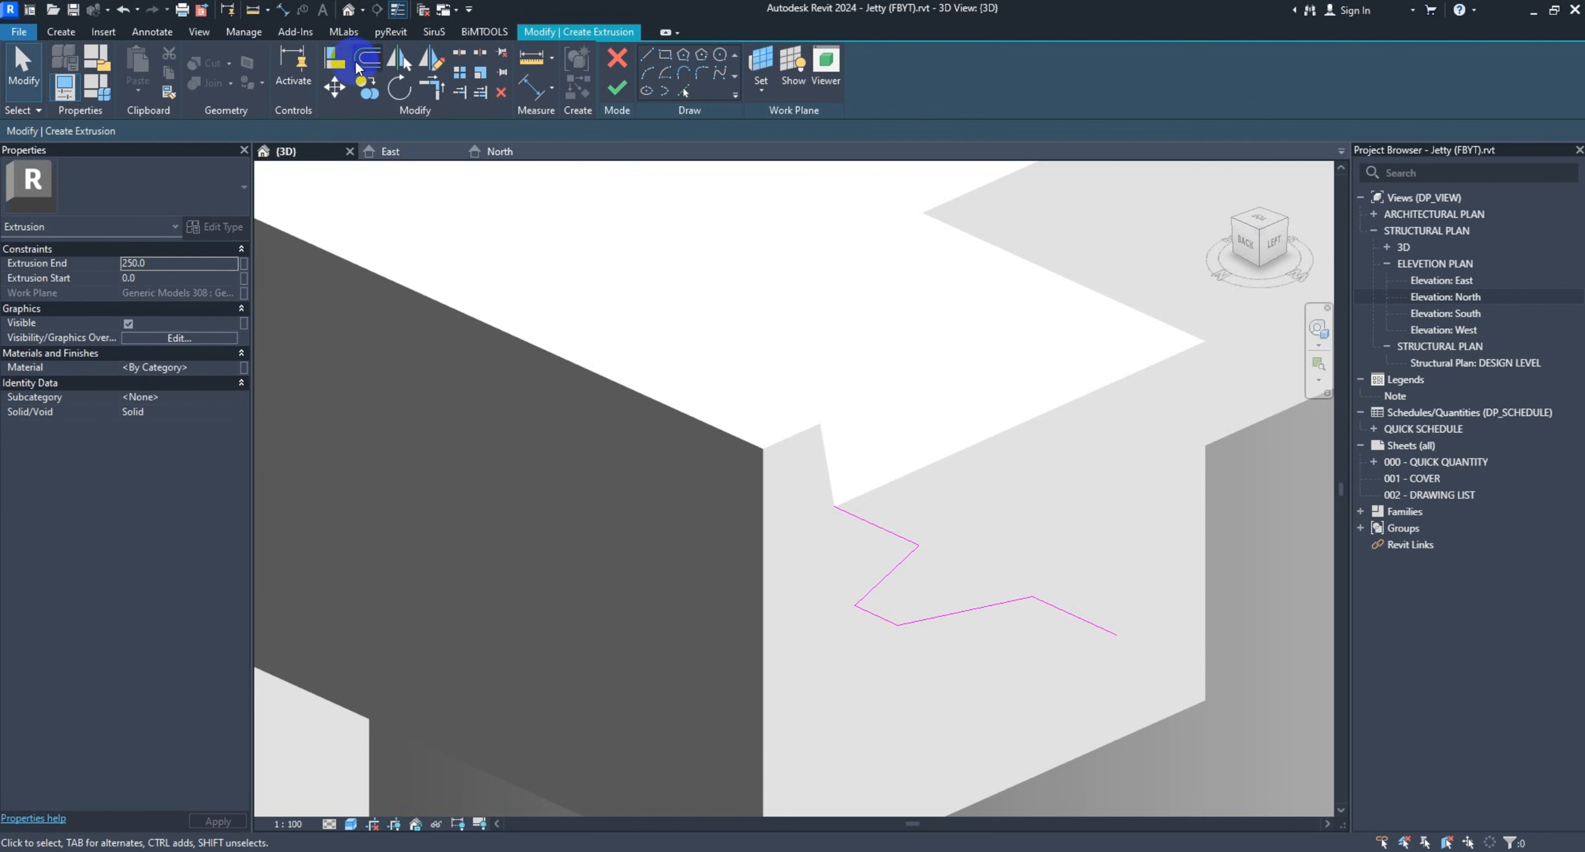
double_click(334, 131)
type("1")
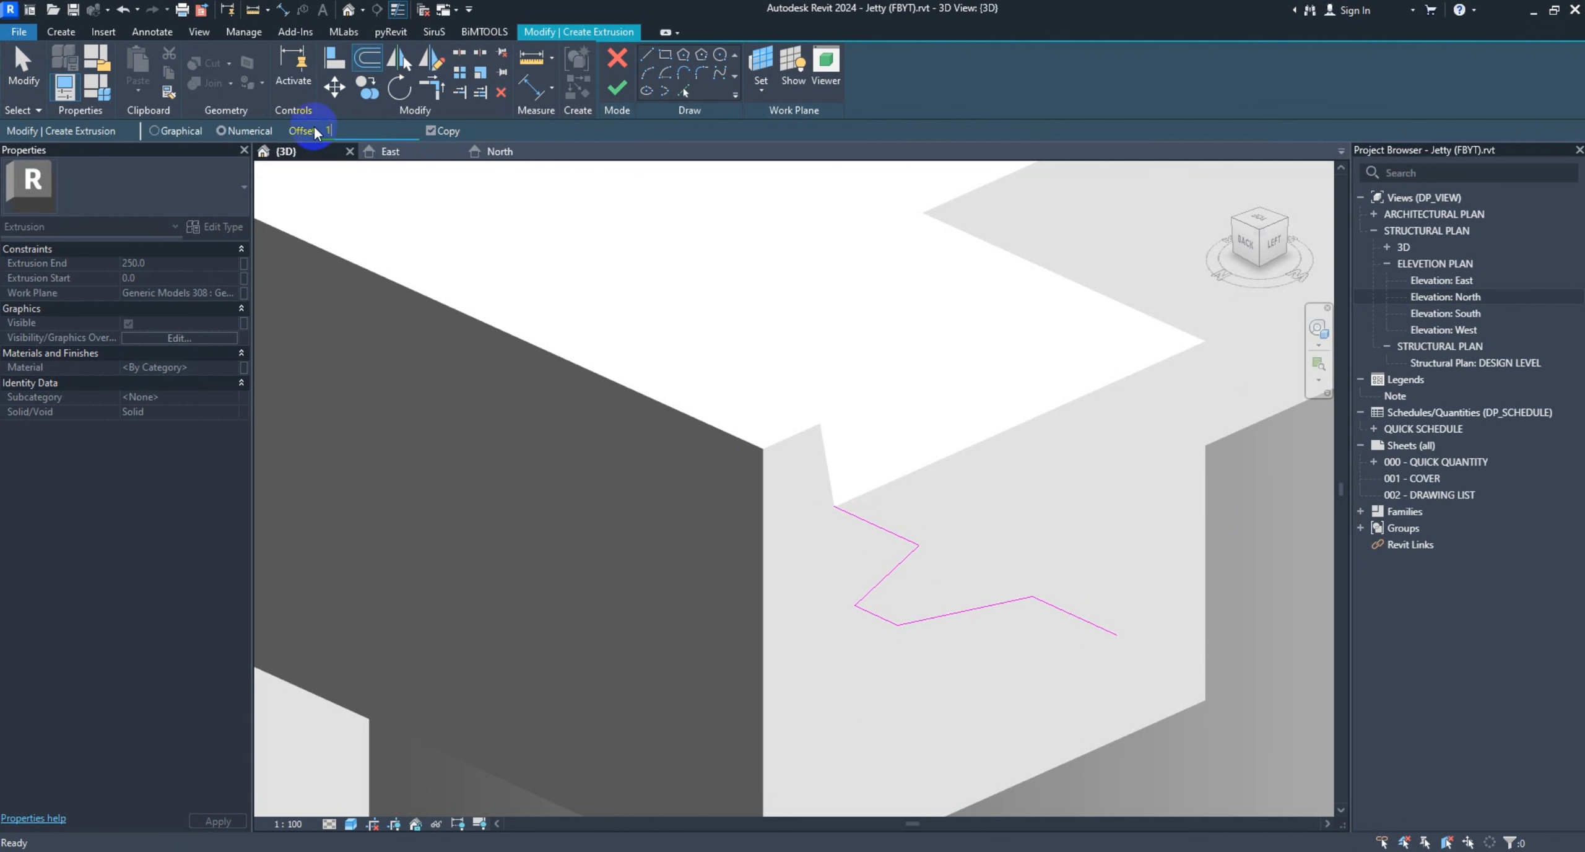
type("20")
left_click(867, 545)
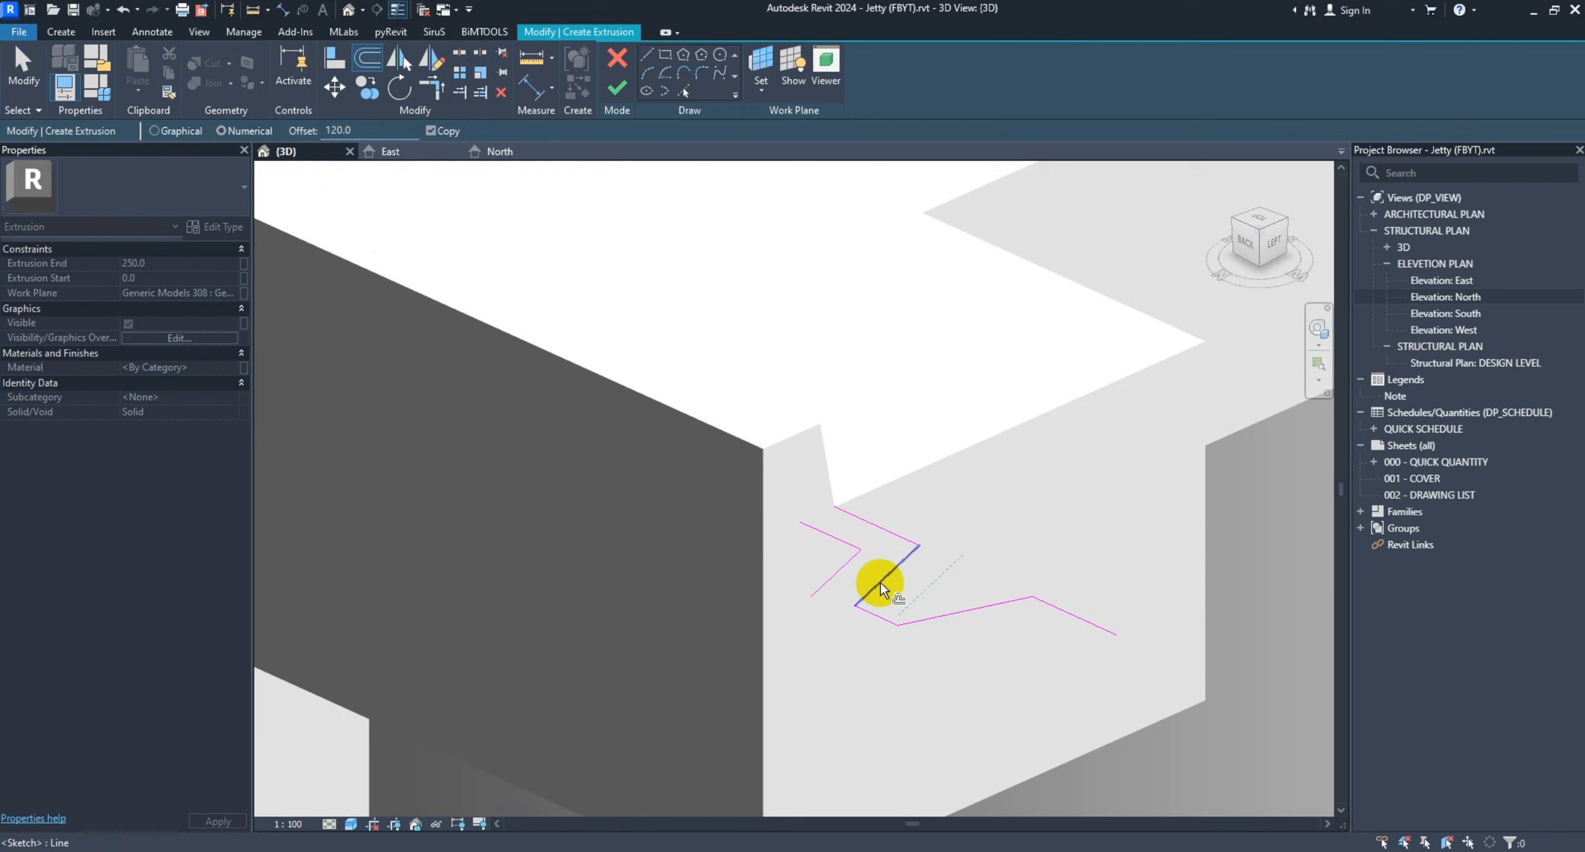
left_click(880, 619)
left_click(947, 618)
left_click(1075, 620)
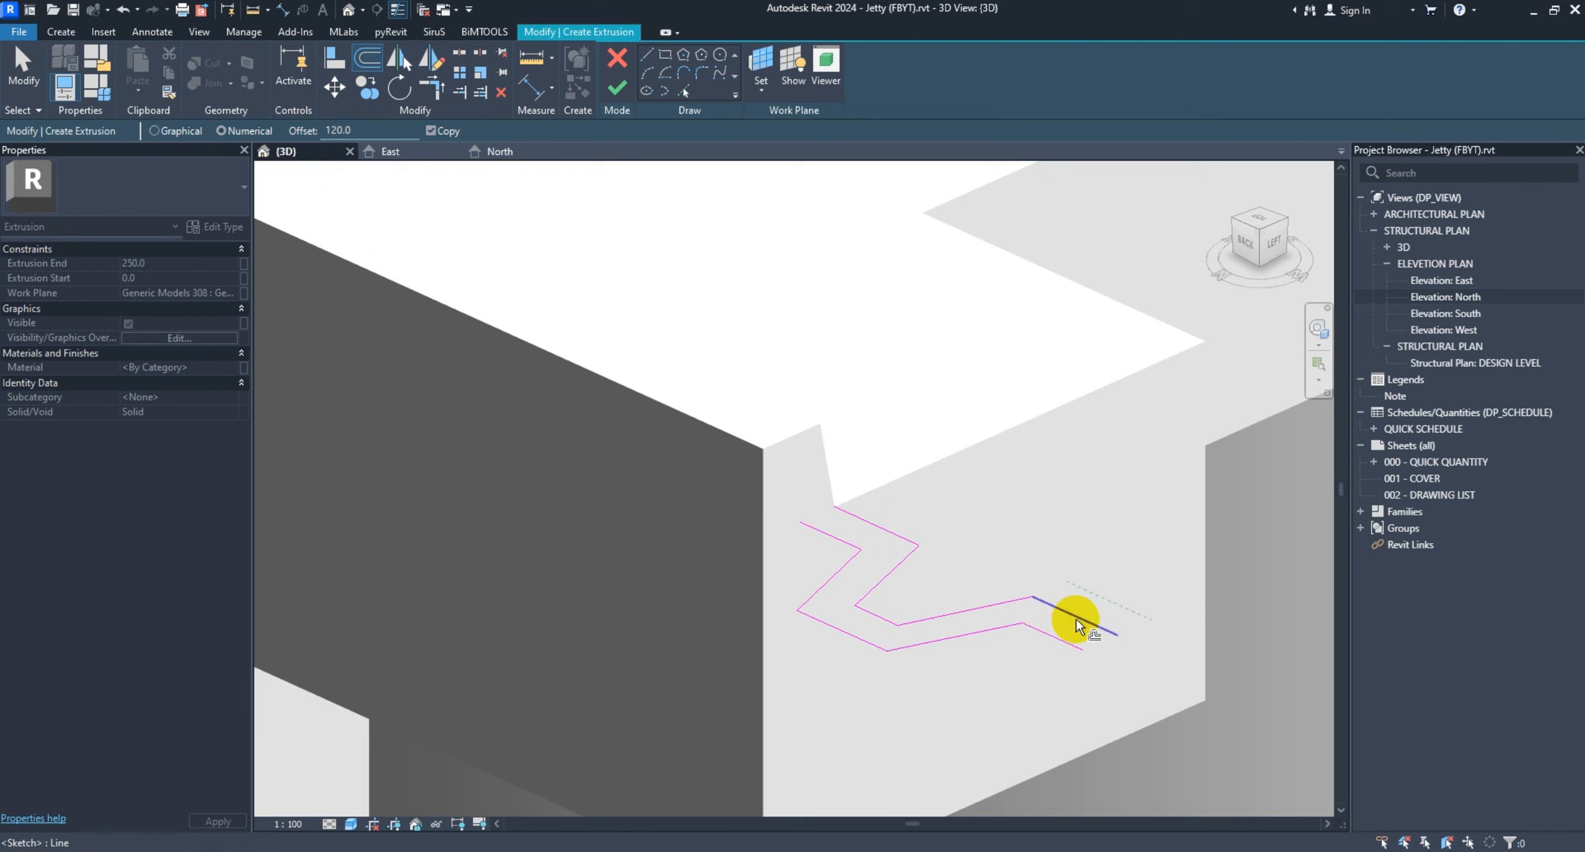
Close both open ends between the two parallel outlines with straight lines and finish the extrusion sketch
left_click(645, 57)
left_click(802, 522)
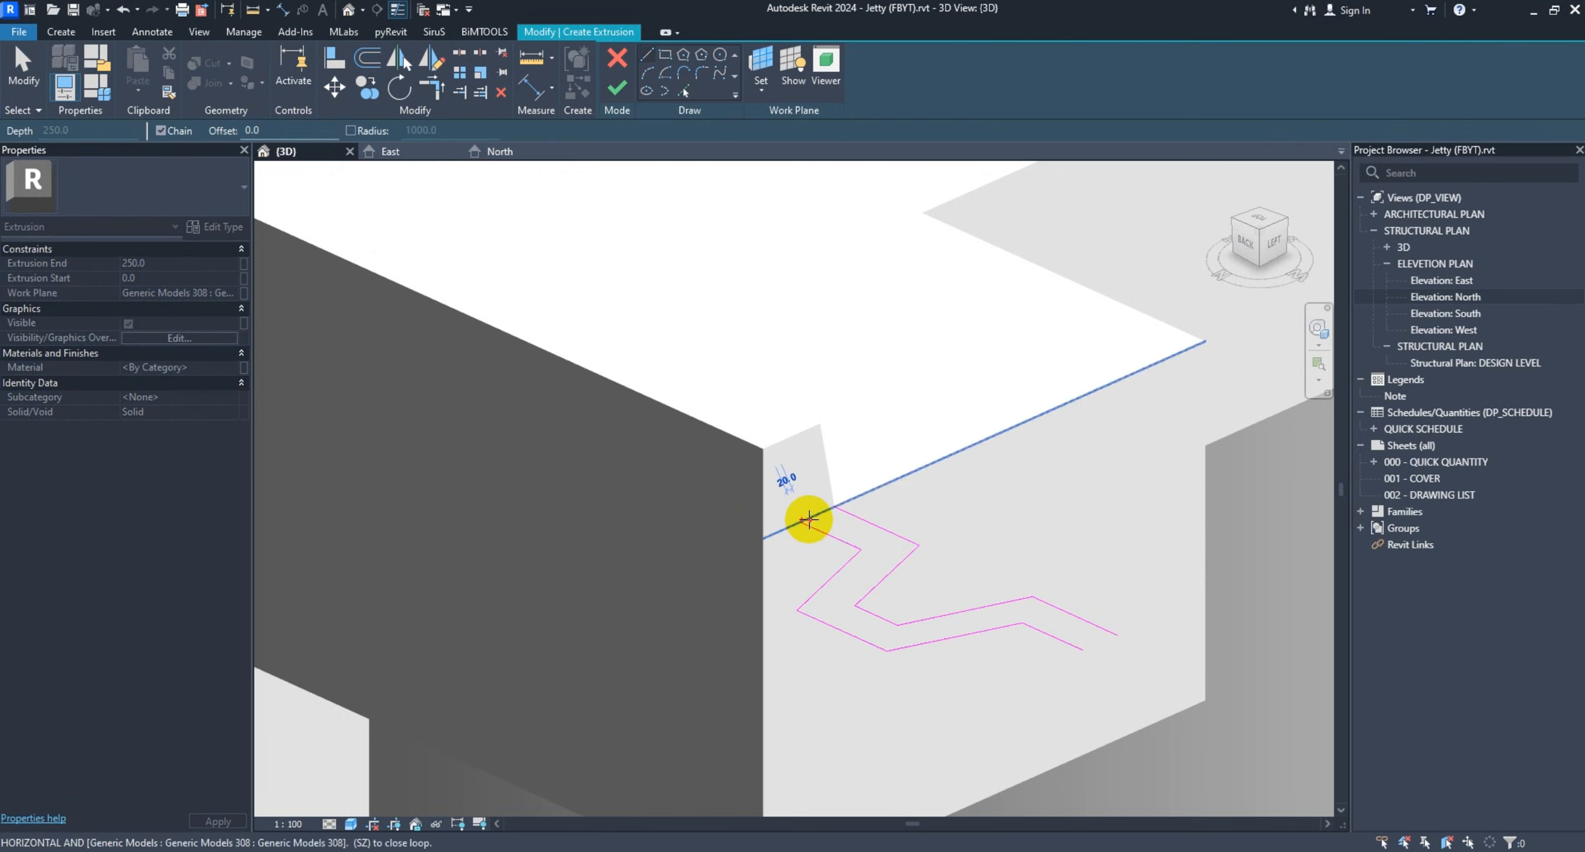
left_click(834, 508)
left_click(1083, 649)
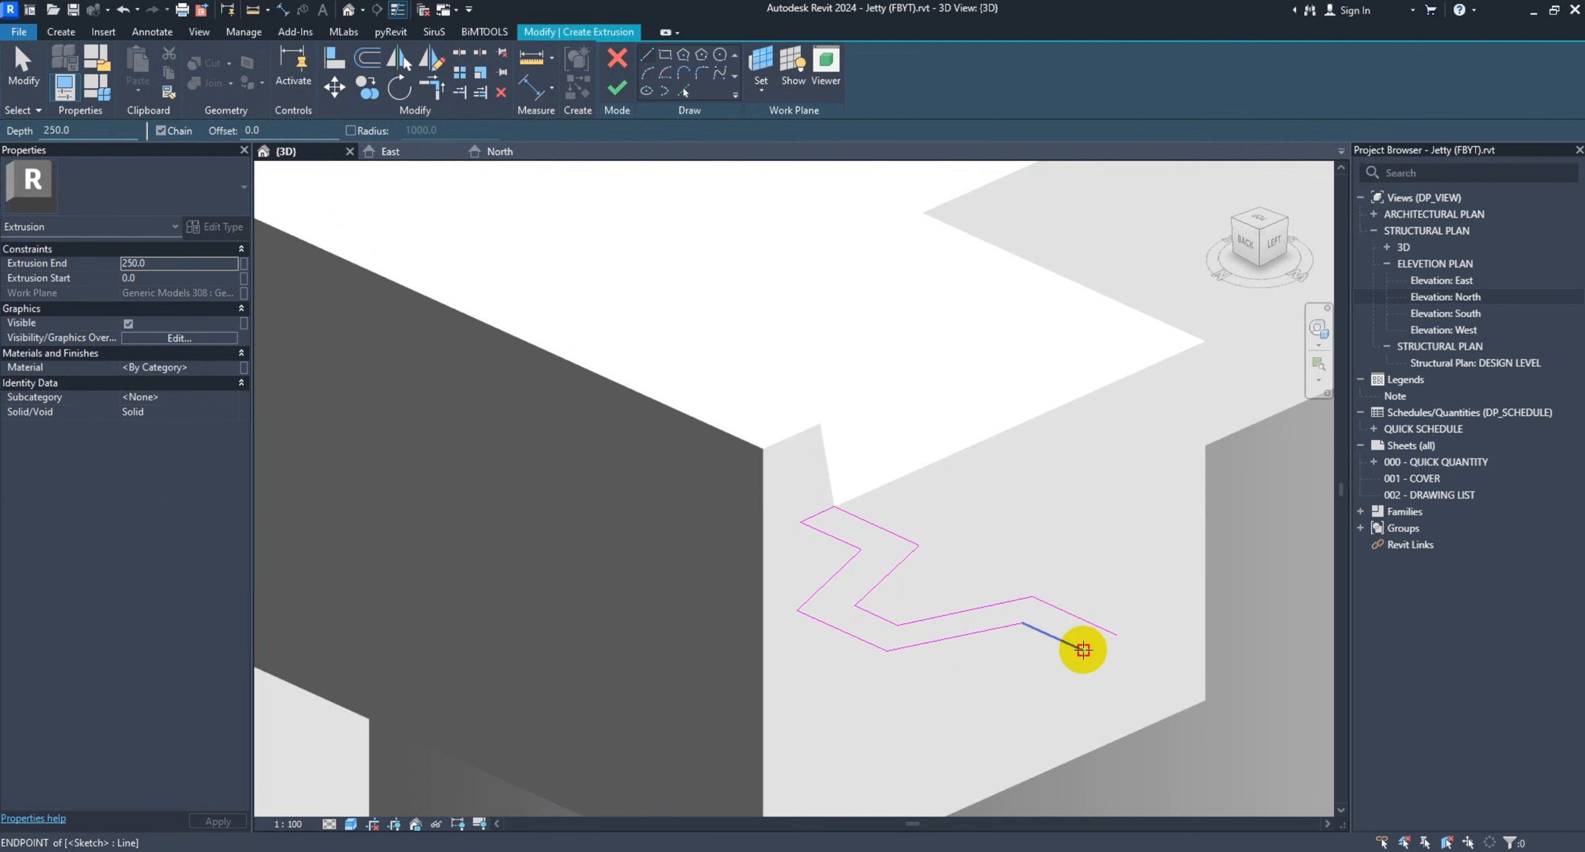
left_click(1116, 634)
left_click(617, 92)
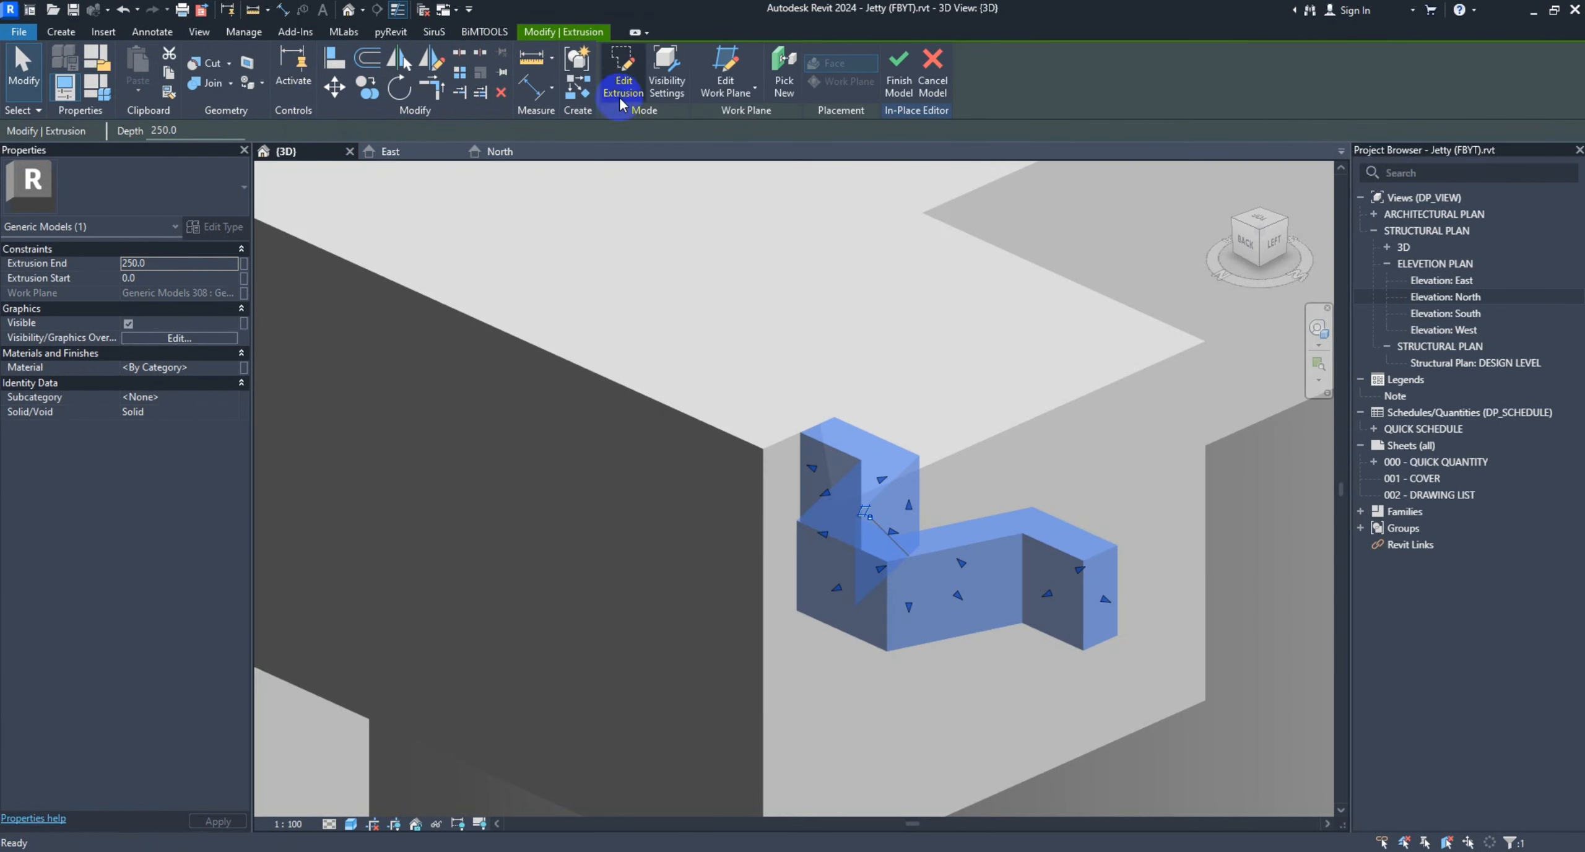
Create a new material for the bent extrusion and name it Fender
left_click(237, 370)
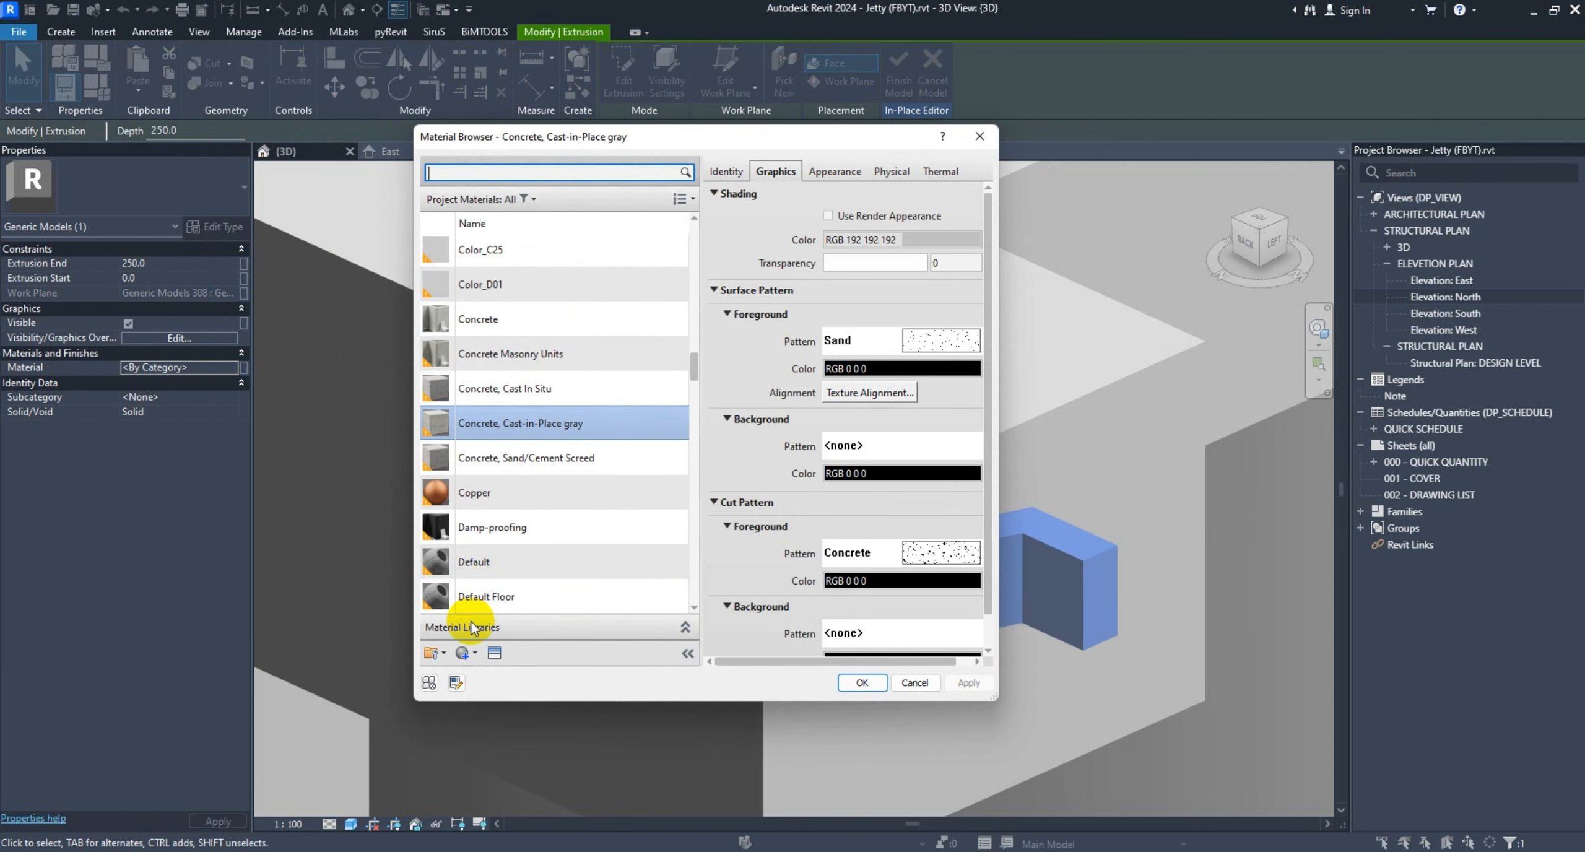
left_click(428, 682)
left_click(489, 666)
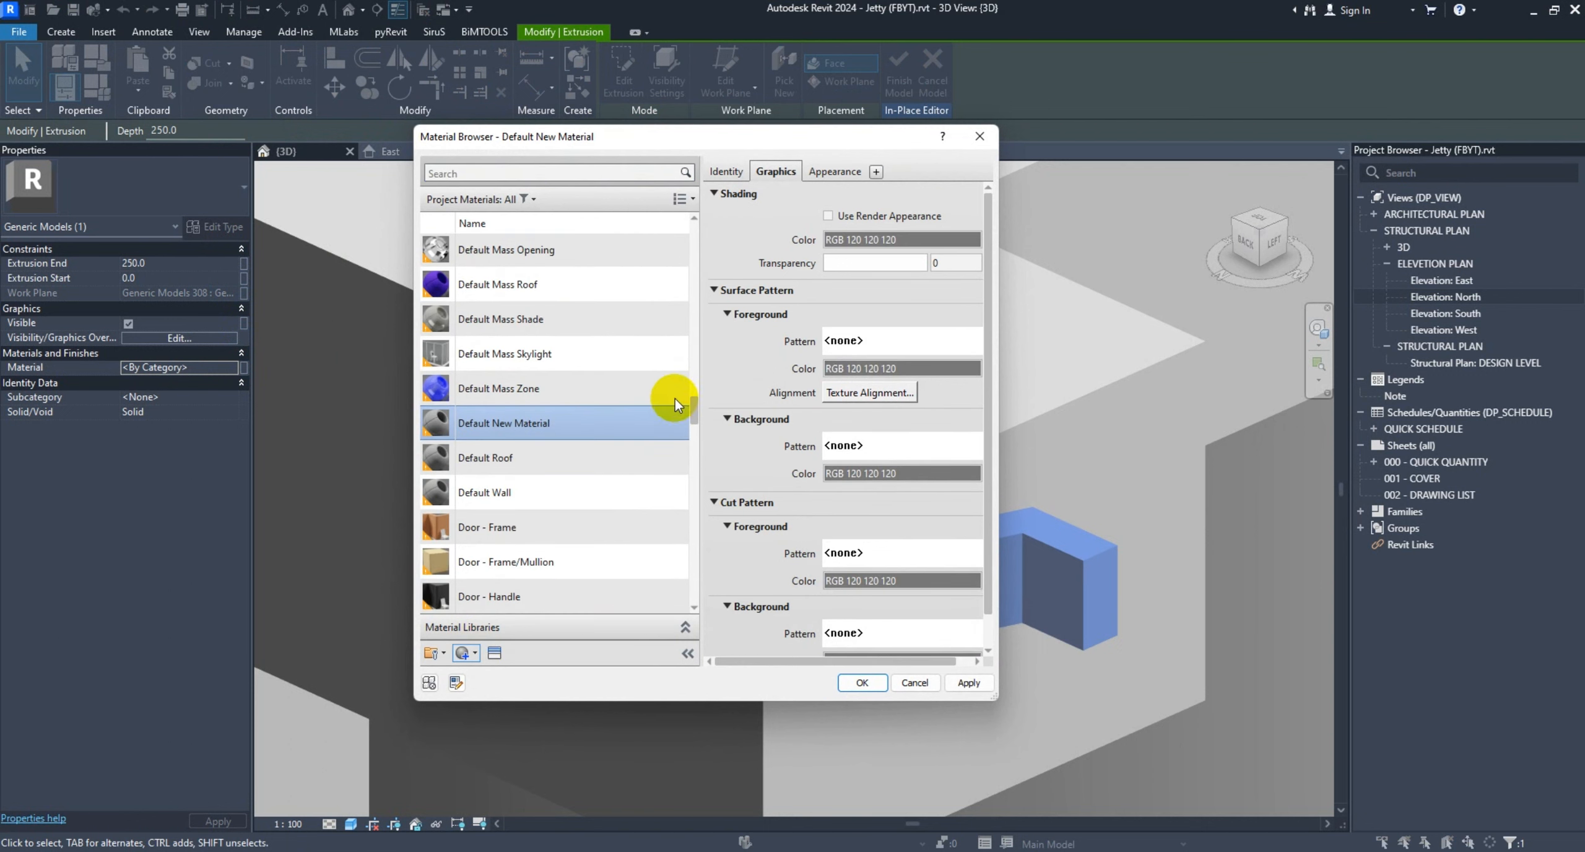
right_click(587, 416)
left_click(616, 492)
type("Fender")
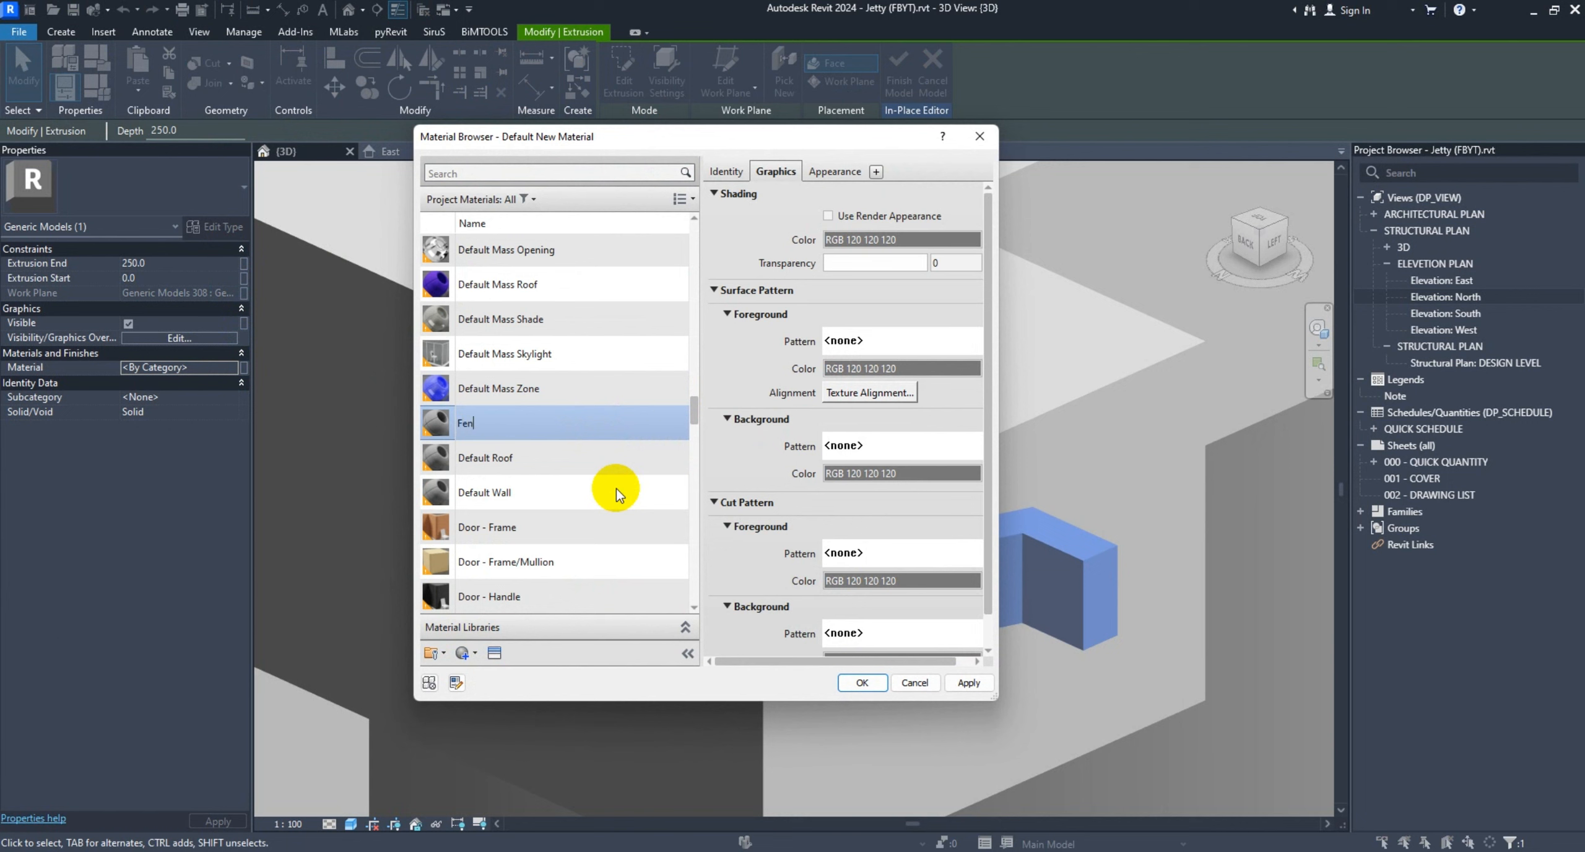
Set the Fender material's shading color to RGB 0 0 64, assign it to the extrusion and finish the in-place model
left_click(911, 234)
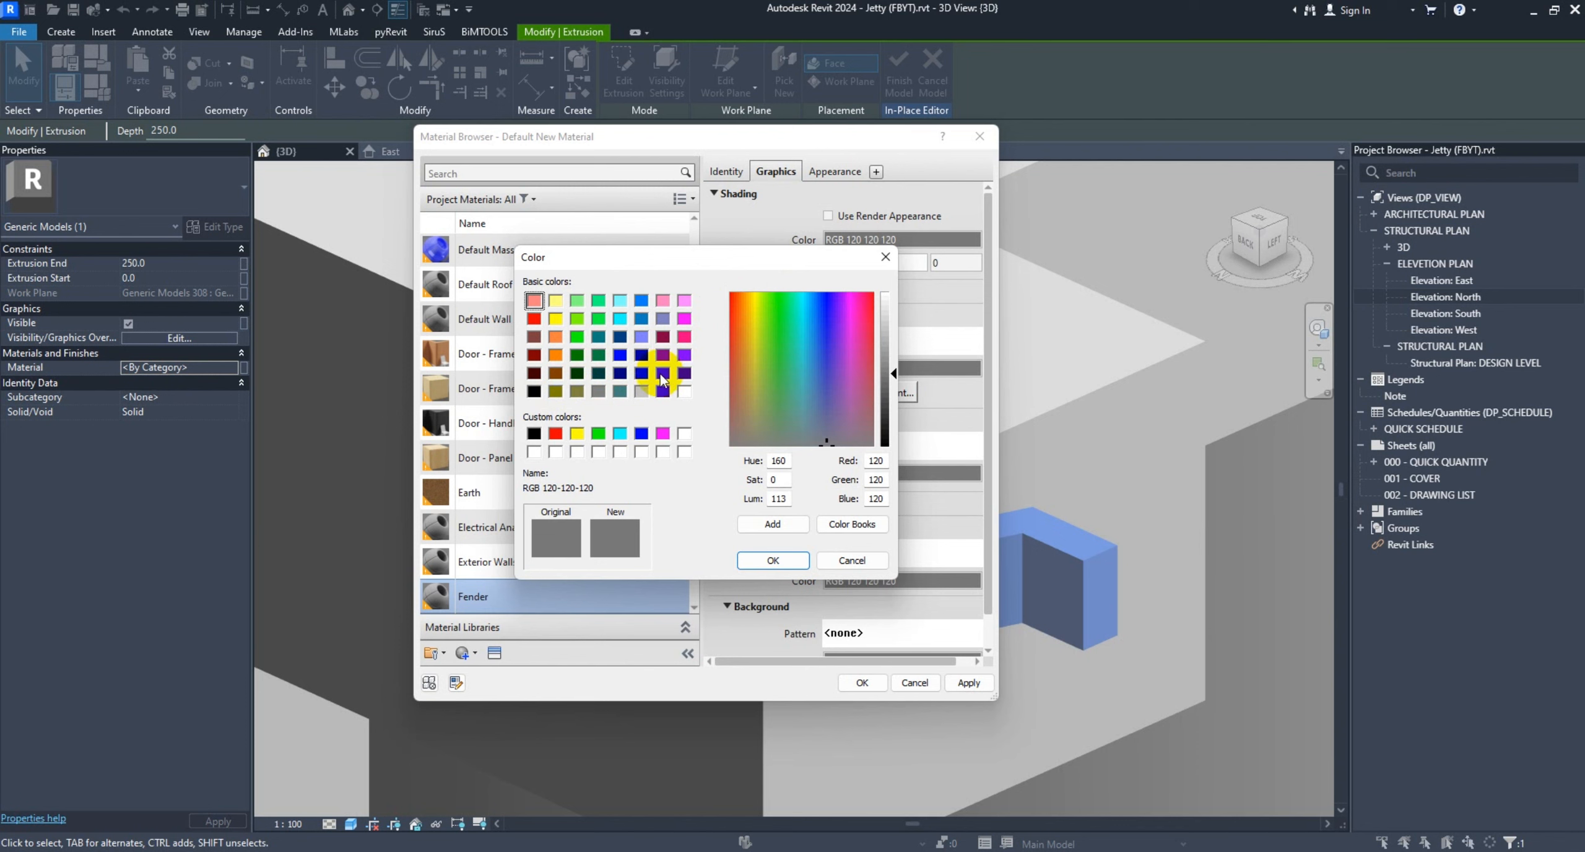
left_click(642, 373)
left_click(772, 560)
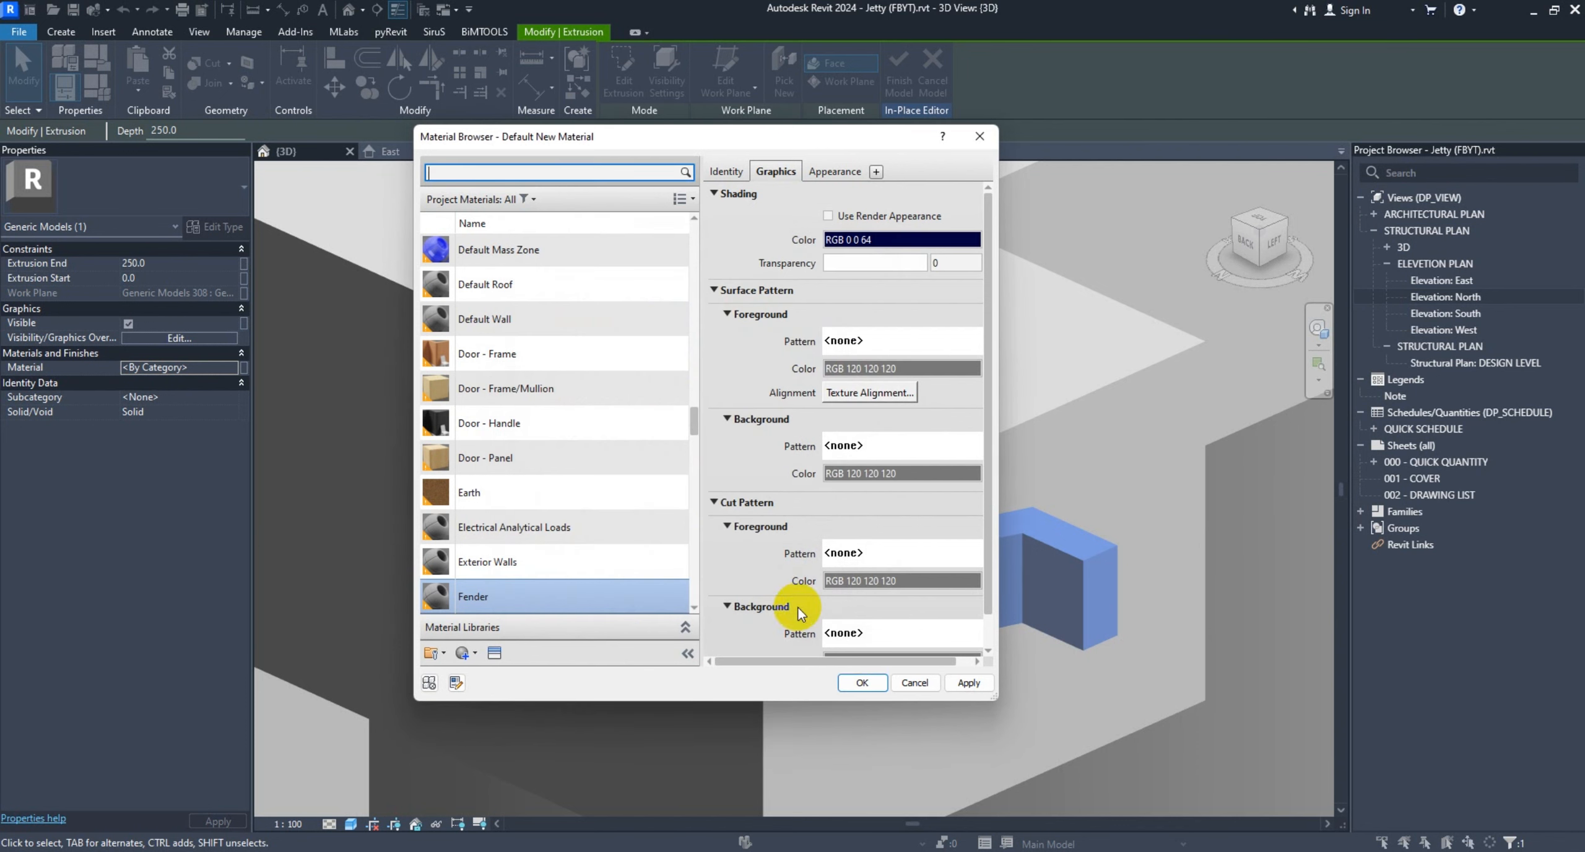
left_click(861, 682)
left_click(897, 85)
In the North elevation, move the fender without constraint from beside the slab's edge to the top centre of the nearest concrete column
scroll(956, 559, "down", 6)
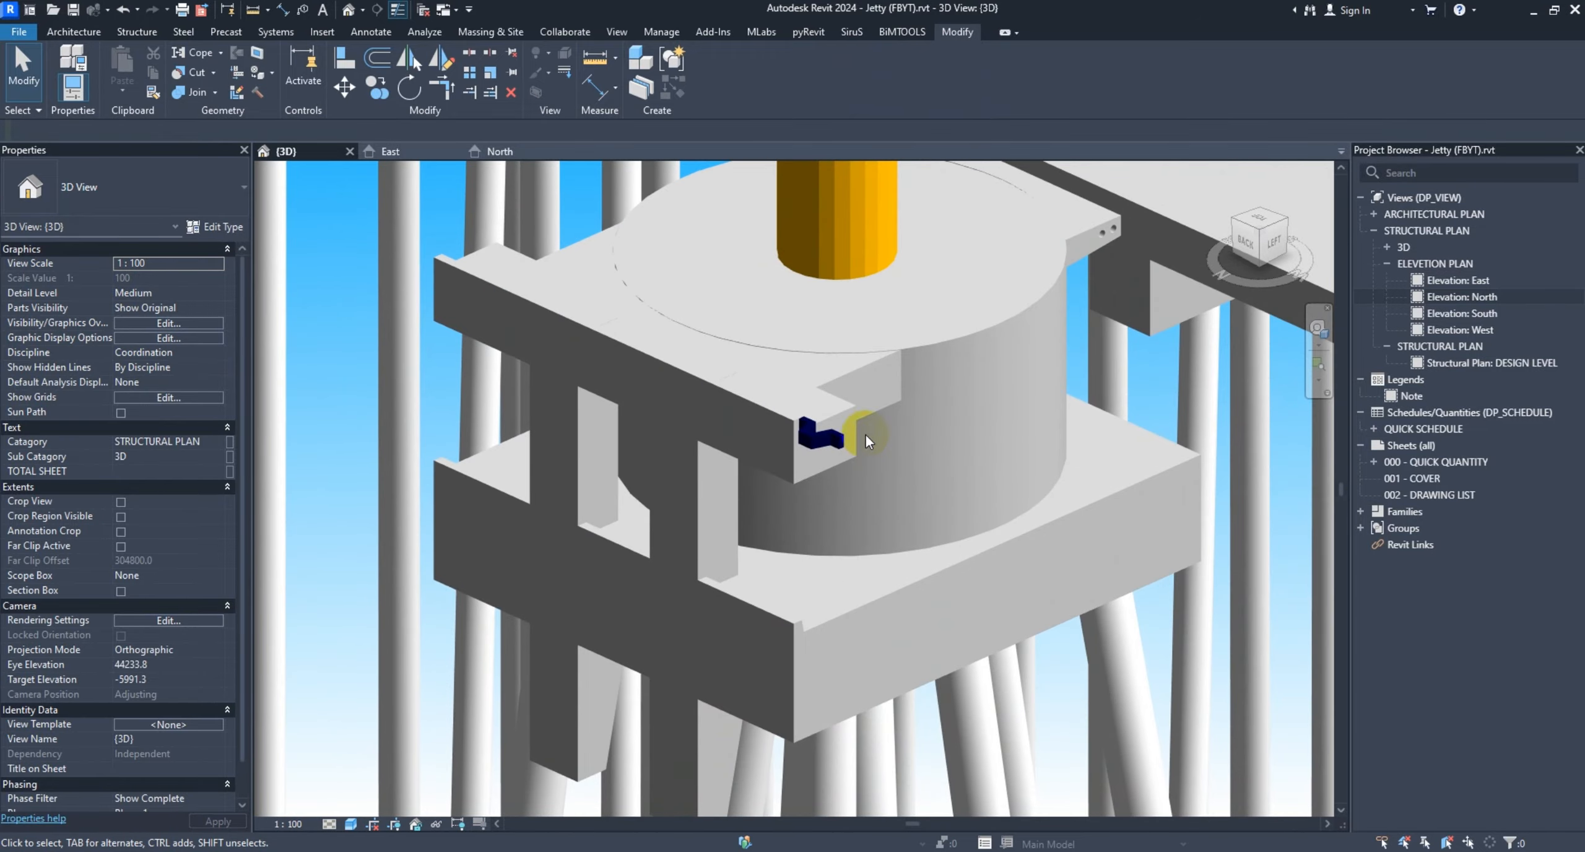
left_click(498, 153)
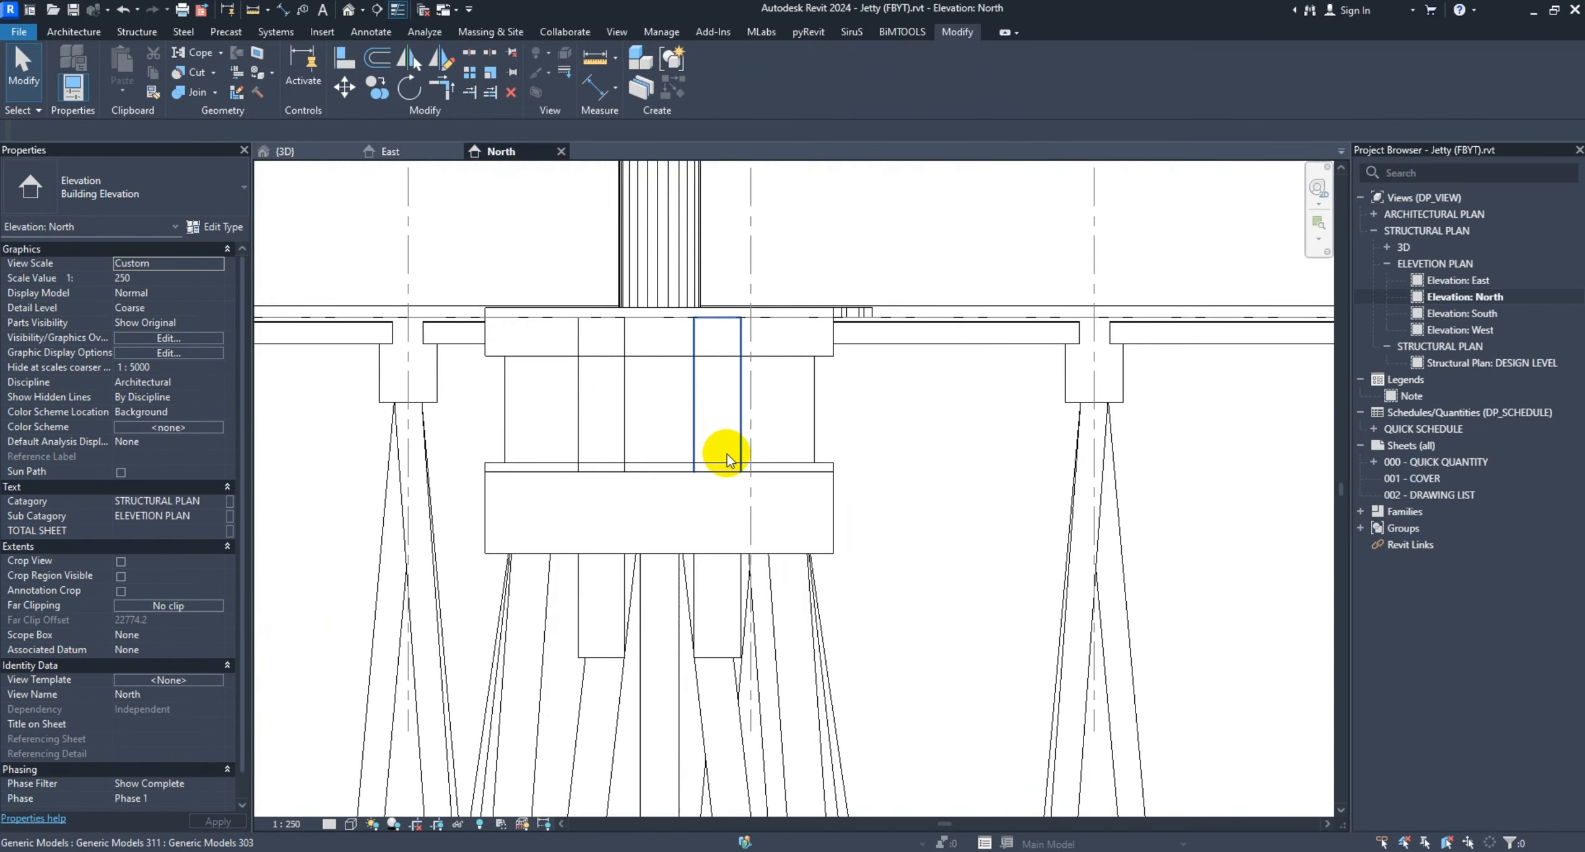
scroll(654, 450, "down", 4)
scroll(619, 427, "up", 8)
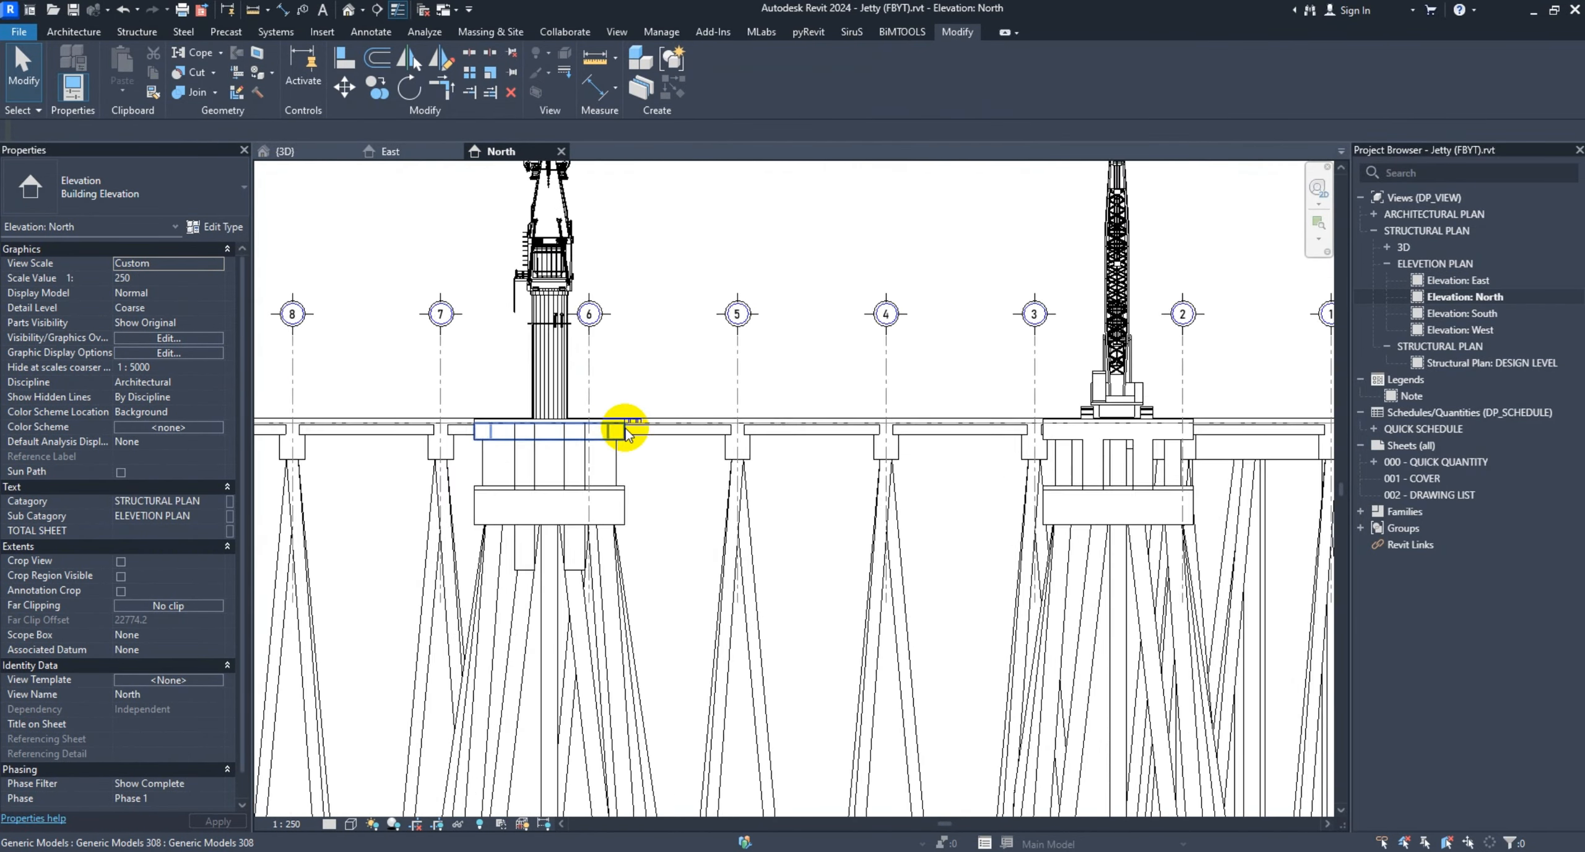
left_click(834, 463)
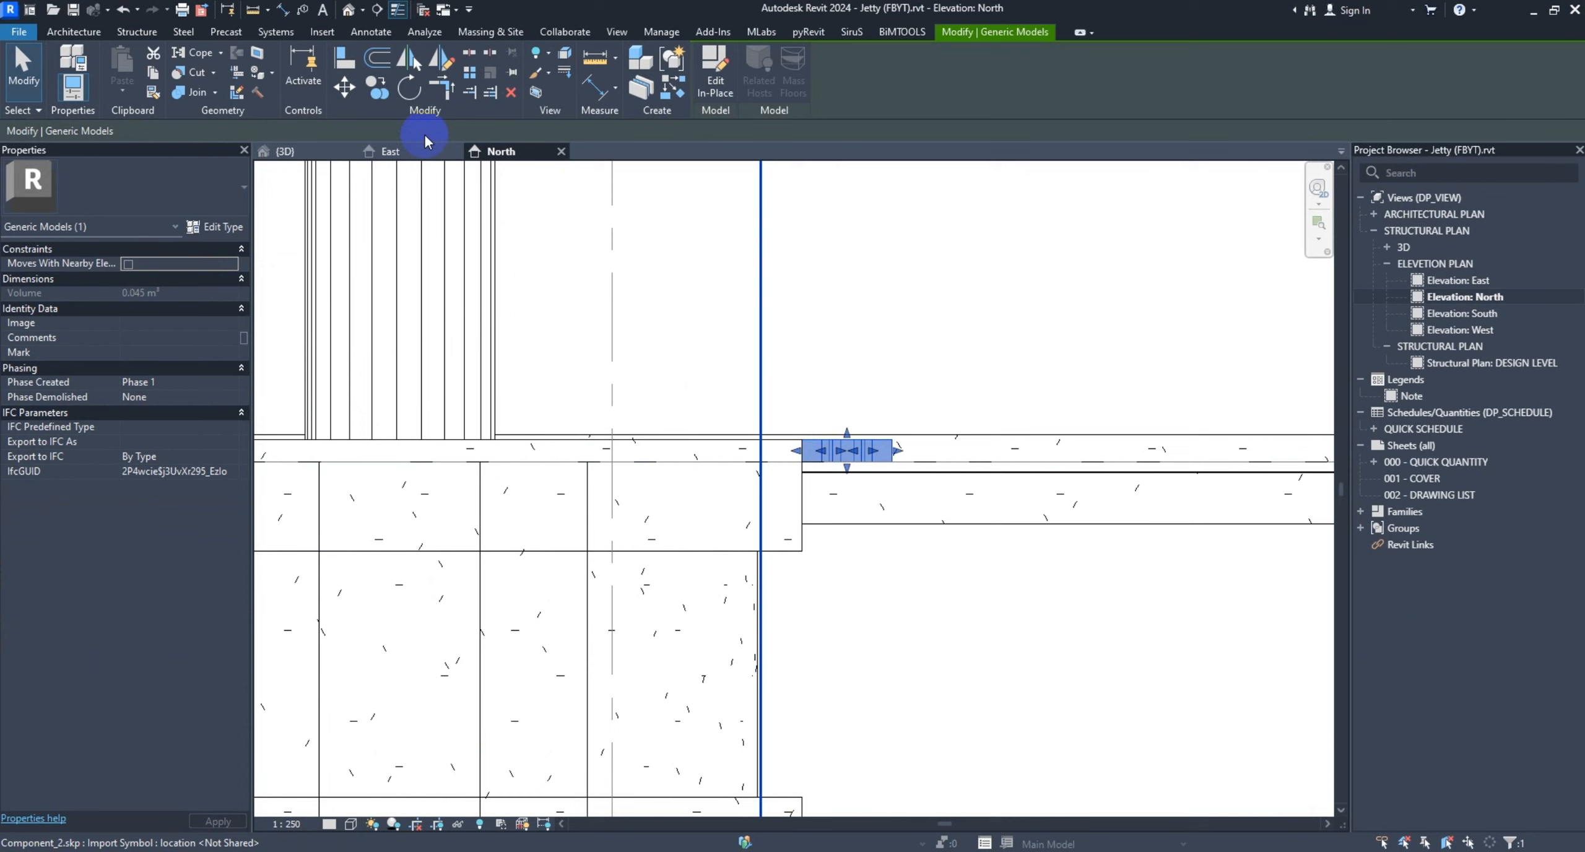
left_click(345, 86)
scroll(878, 419, "up", 4)
left_click(814, 395)
scroll(928, 463, "down", 3)
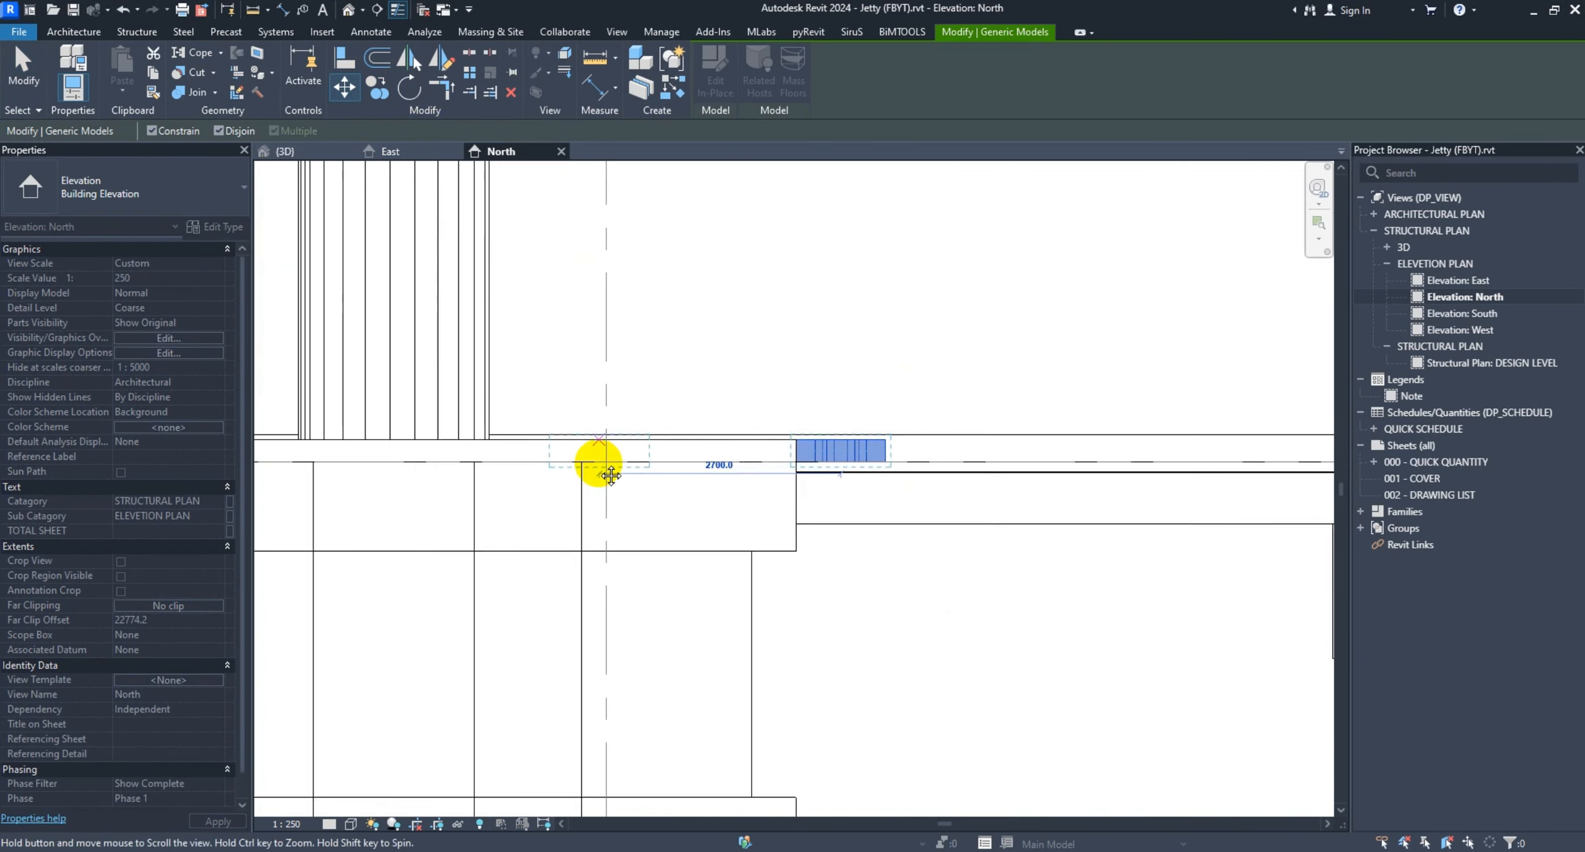
middle_click_drag(594, 464, 993, 492)
scroll(783, 489, "down", 5)
left_click(179, 131)
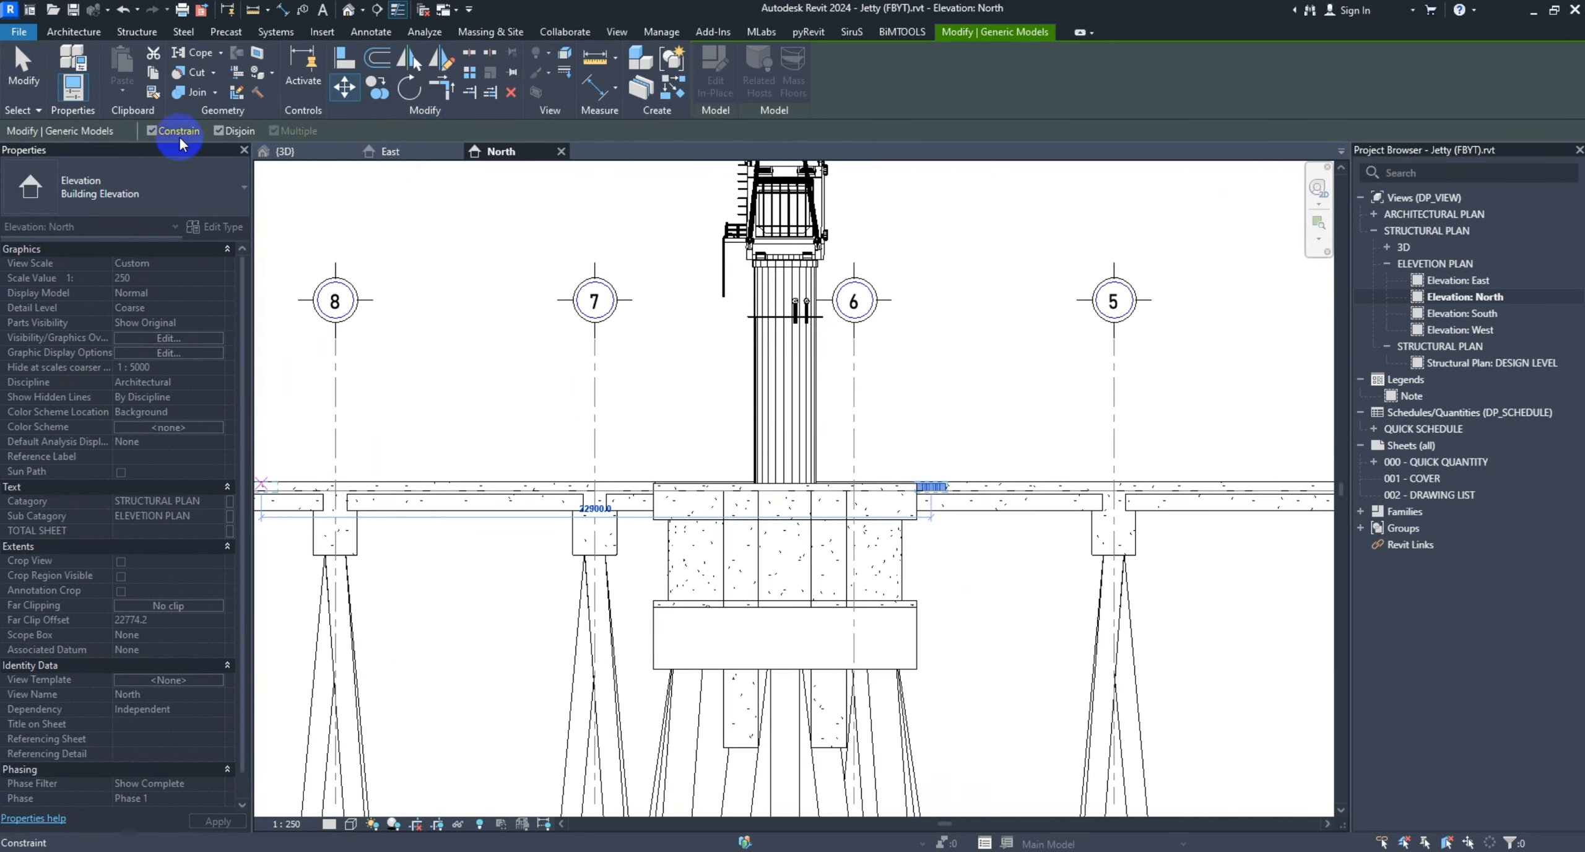
scroll(807, 400, "down", 1)
scroll(804, 489, "up", 2)
scroll(840, 497, "up", 2)
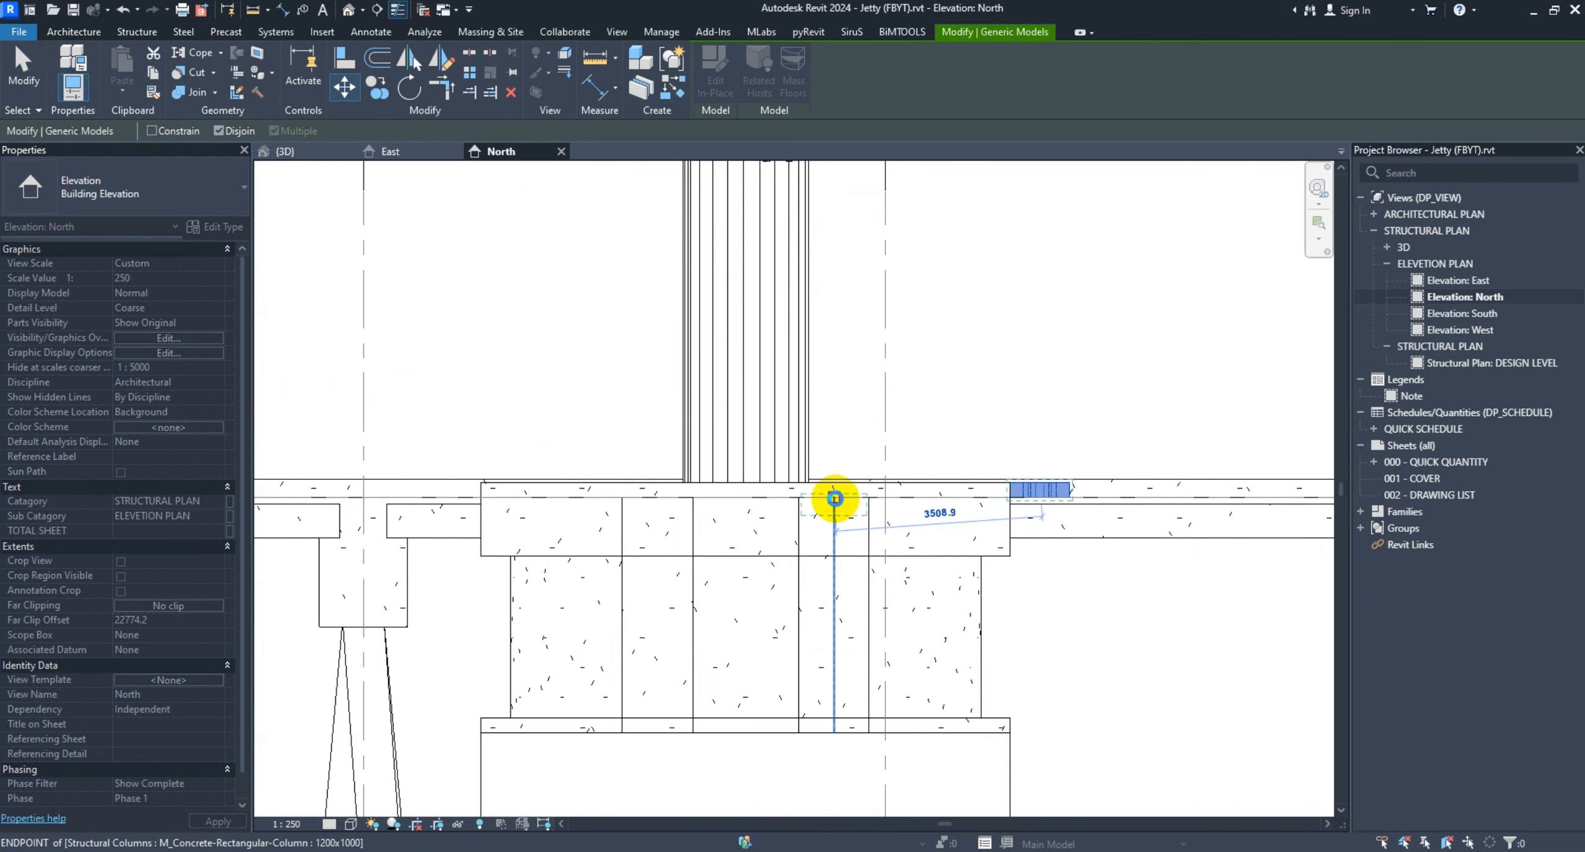
left_click(835, 499)
scroll(864, 533, "up", 2)
left_click(843, 523)
Draw a horizontal reference plane across the column zone just below the platform's upper slab
middle_click_drag(1023, 509, 889, 507)
scroll(888, 507, "down", 1)
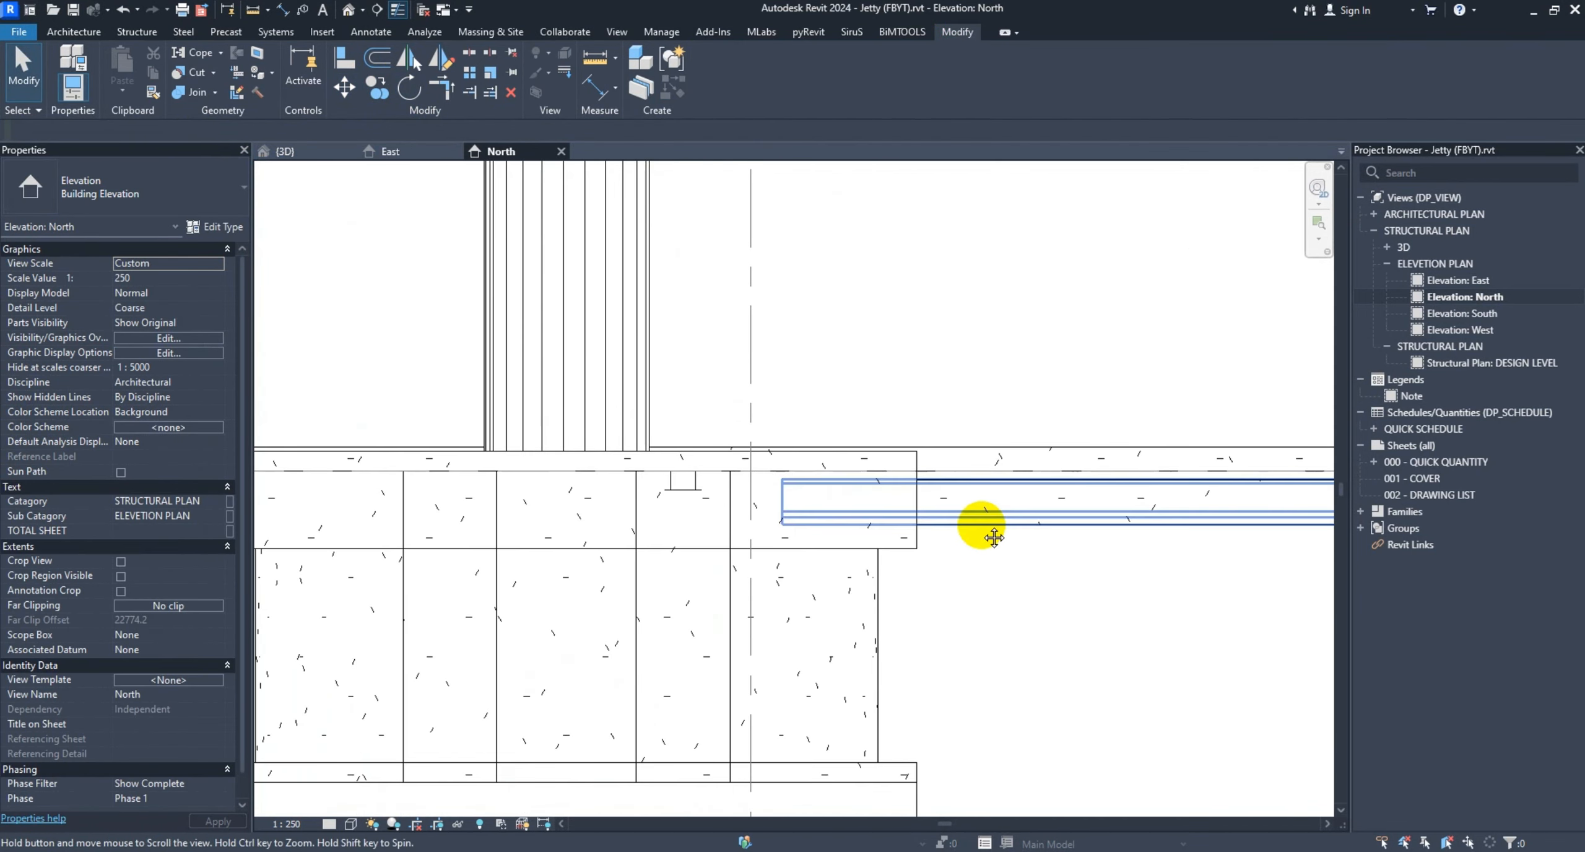
middle_click_drag(994, 537, 910, 527)
scroll(910, 526, "down", 1)
key("r")
key("p")
left_click(1027, 556)
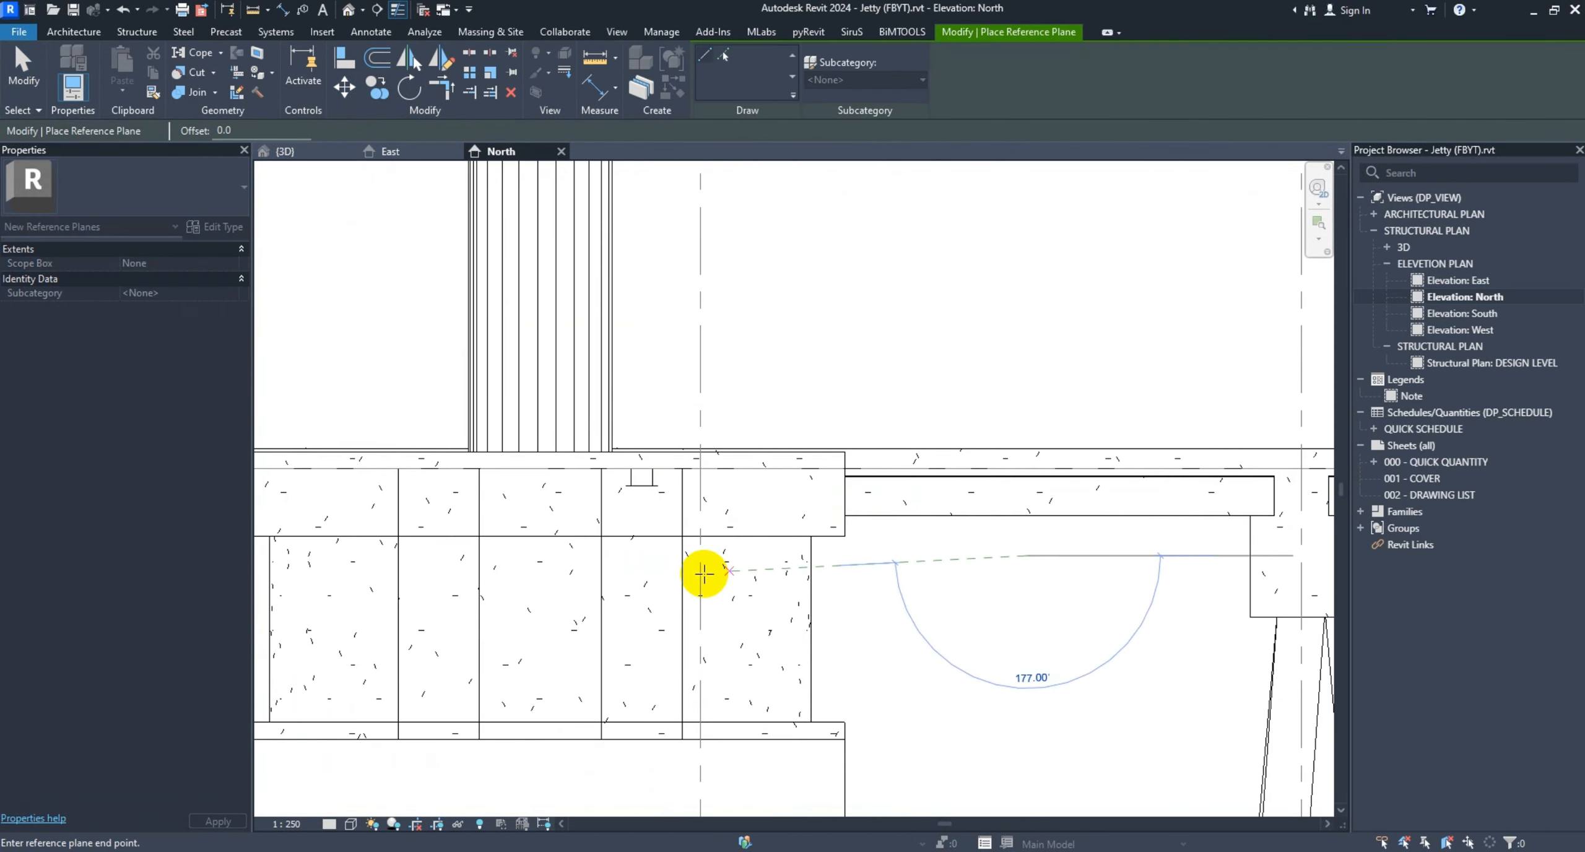
left_click(510, 555)
Dimension the vertical distance between the design level line and the new reference plane
key("d")
key("i")
scroll(824, 558, "down", 5)
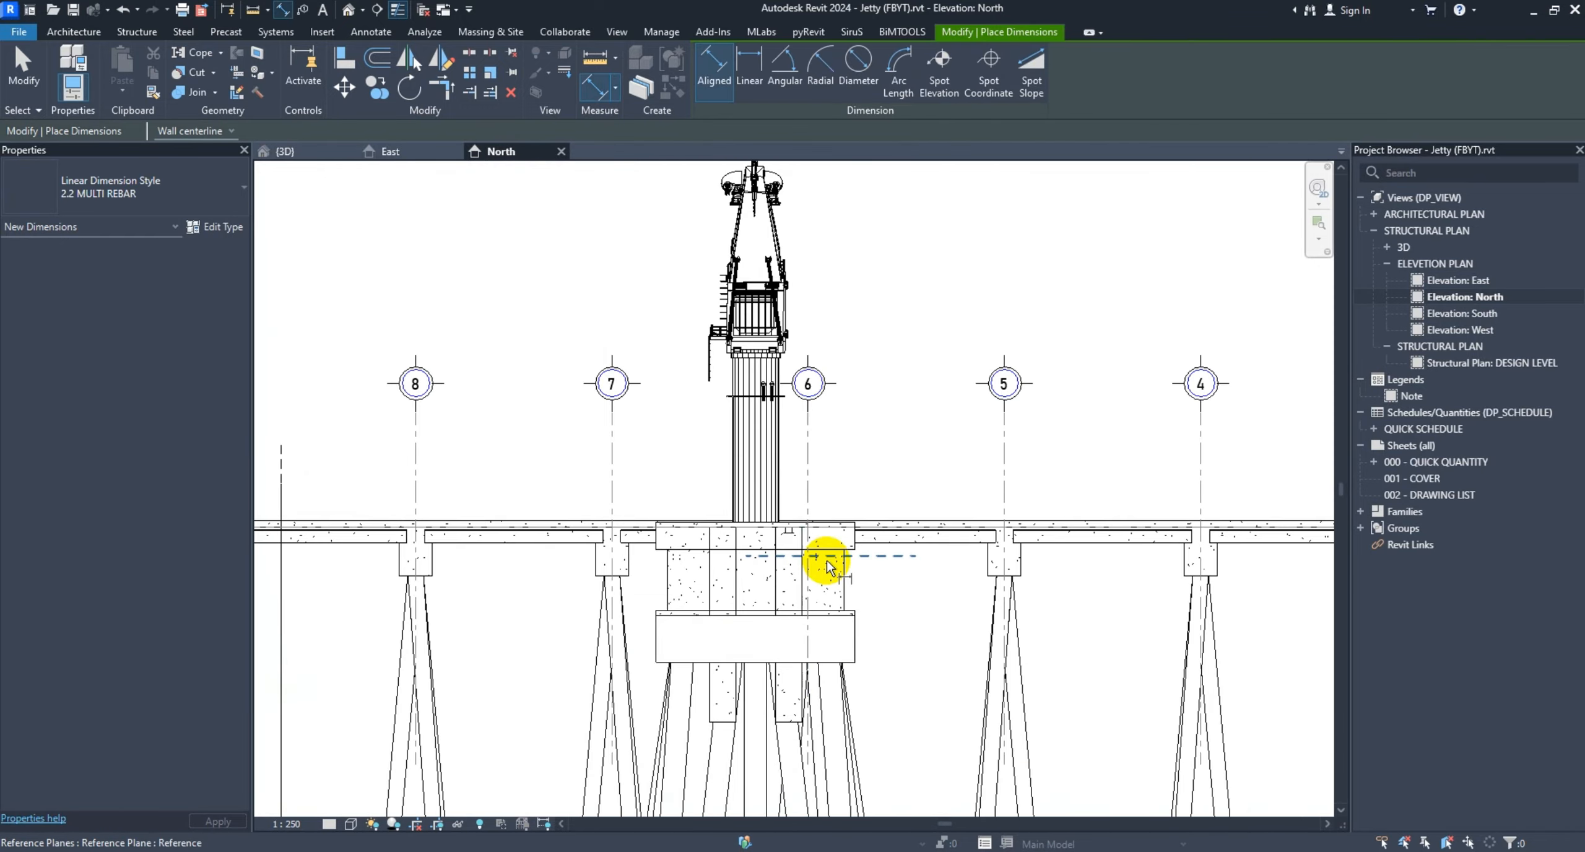
middle_click_drag(1099, 562, 1262, 563)
scroll(1259, 540, "up", 2)
scroll(1259, 539, "down", 3)
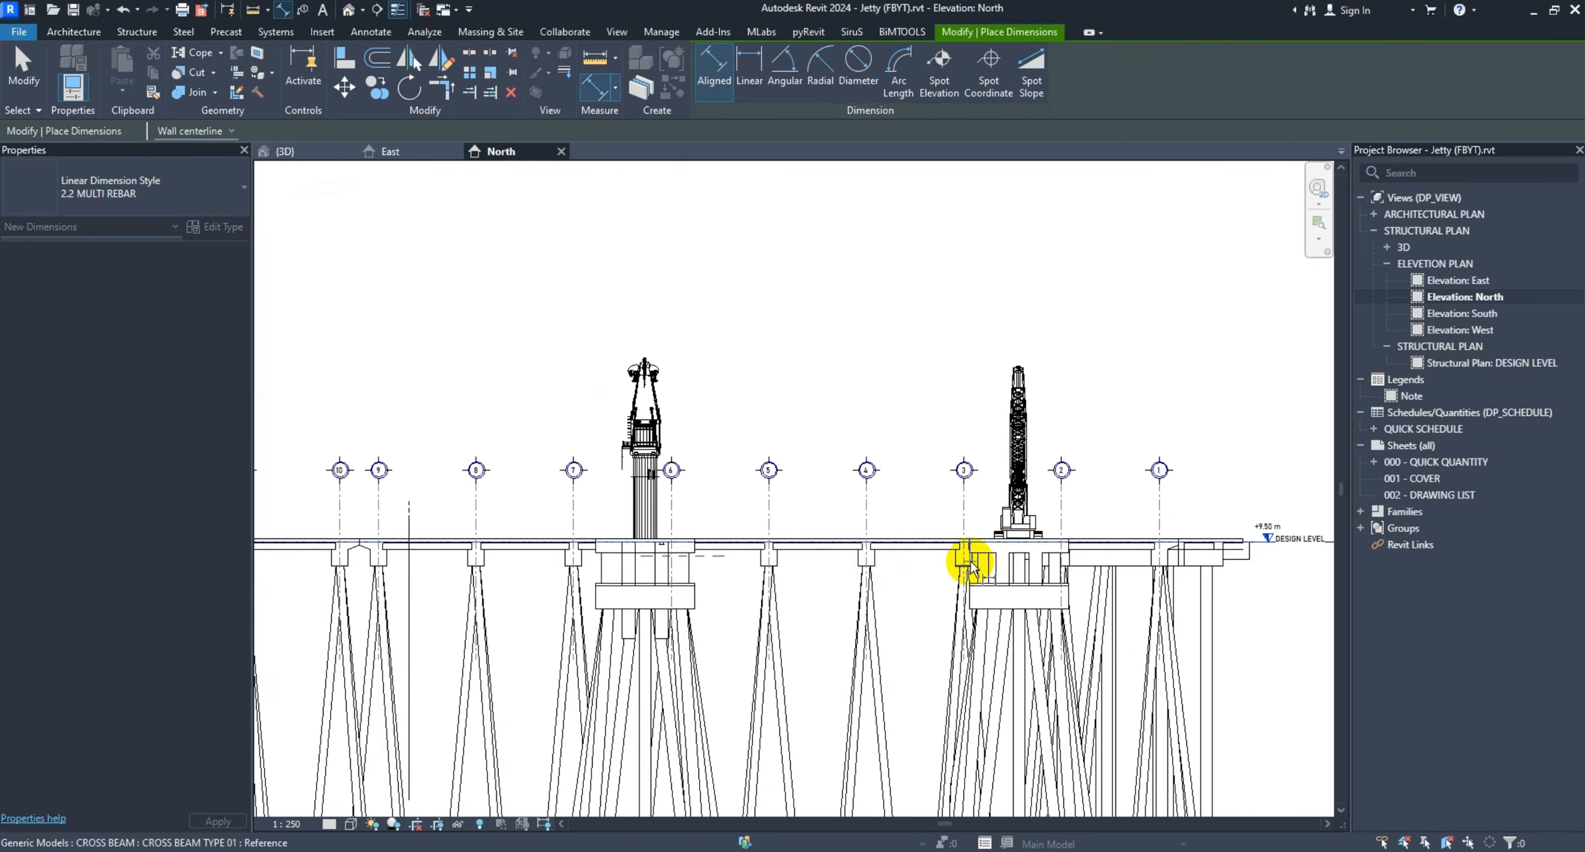
scroll(965, 554, "up", 2)
scroll(537, 557, "up", 3)
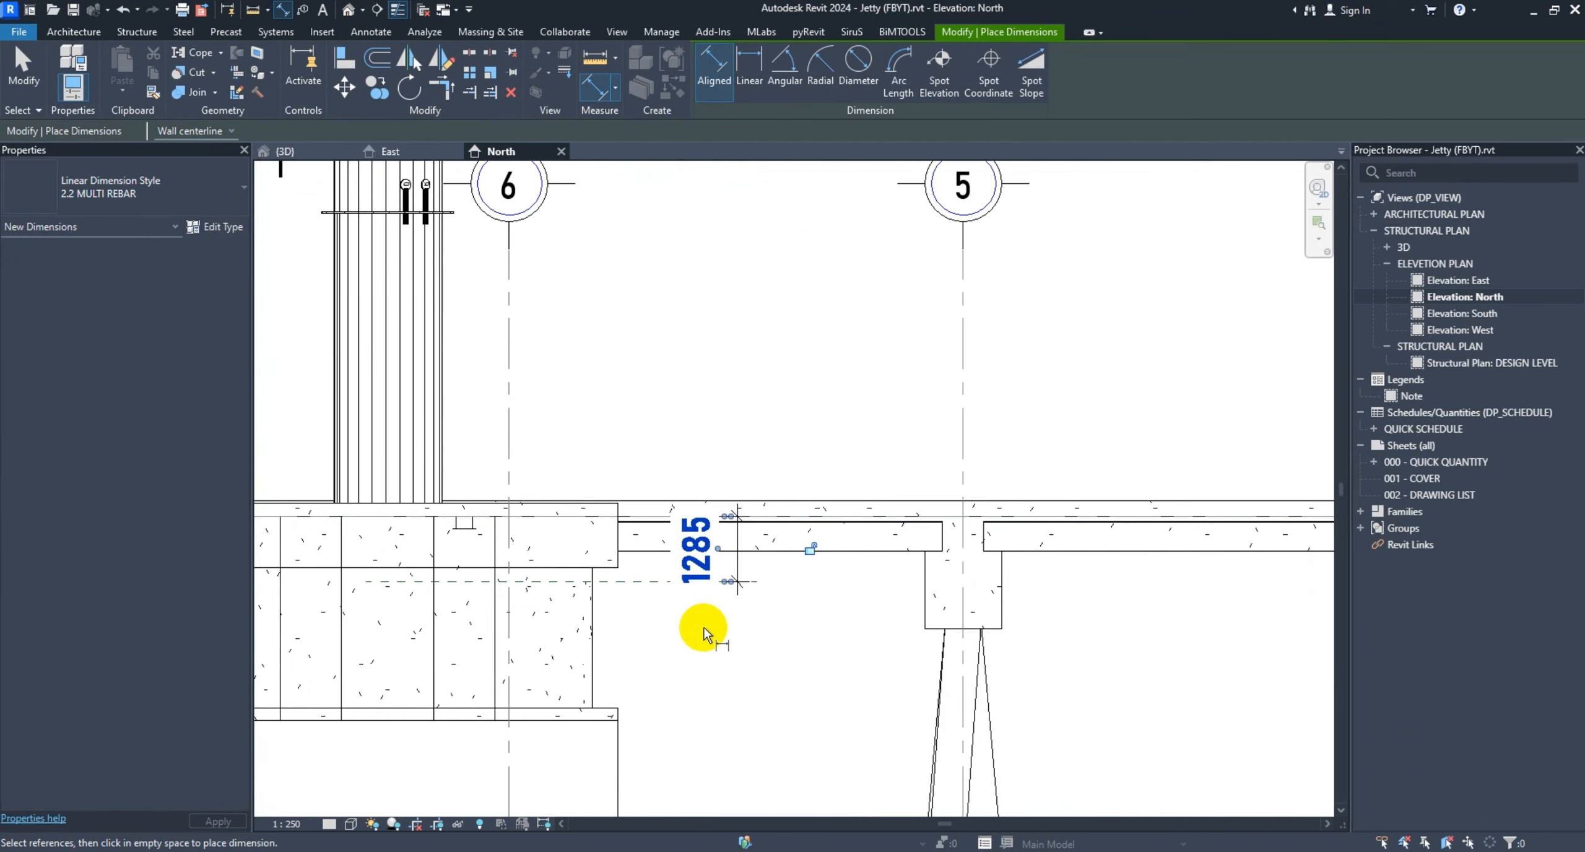
key("Escape")
key("Escape")
Set the reference plane's distance below the level line to 500 mm
left_click(640, 582)
left_click(711, 553)
type("500")
key("Return")
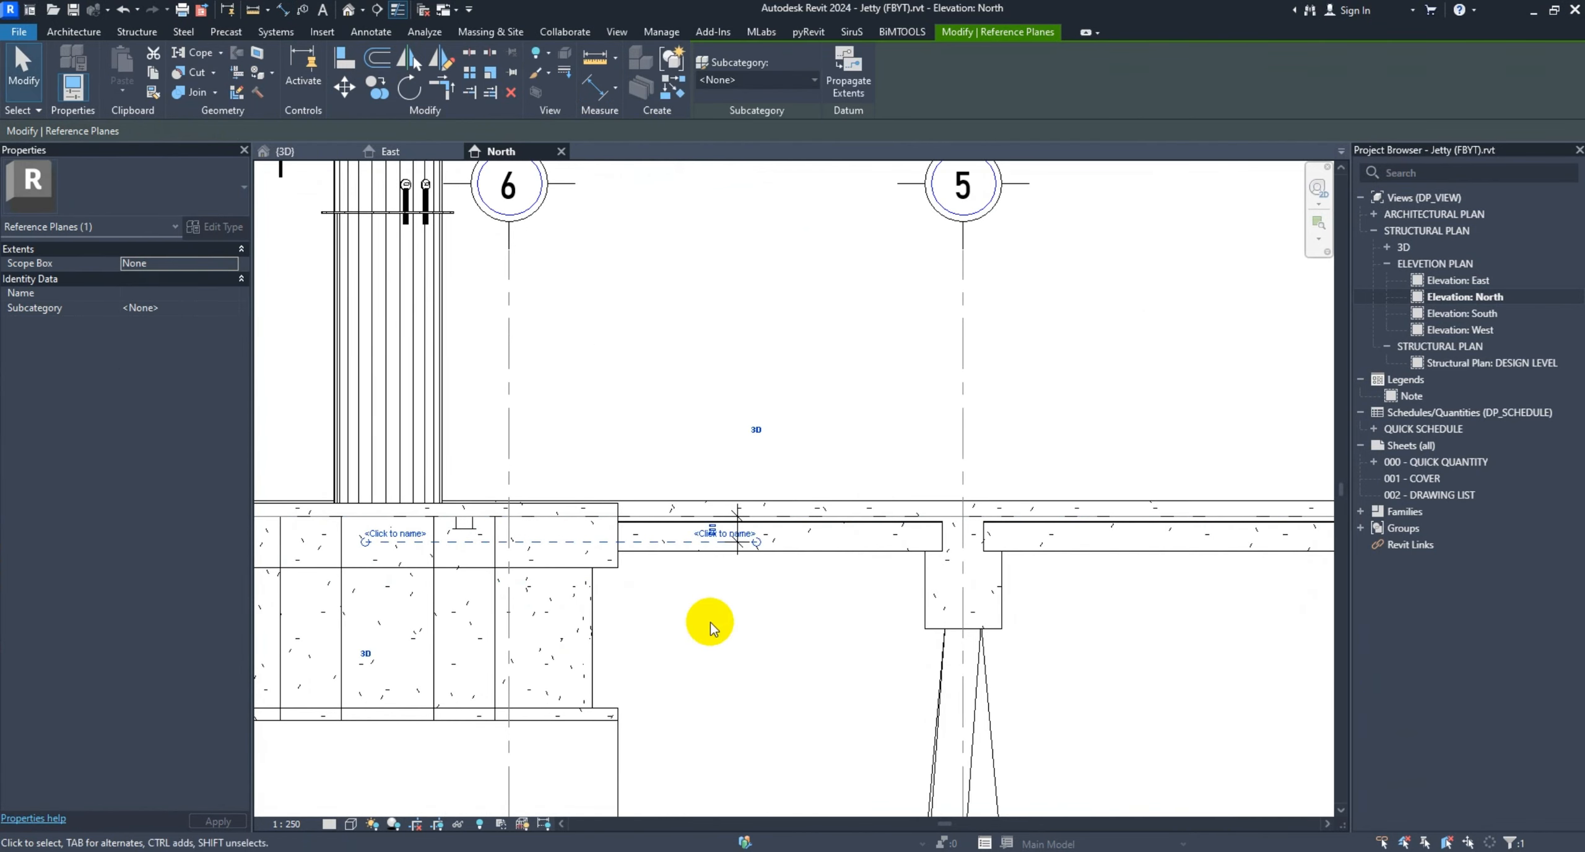
Stretch the fender's bottom edge downward and lower its top edge to the reference plane
scroll(455, 525, "up", 3)
left_click(455, 531)
middle_click_drag(455, 531, 668, 483)
left_click_drag(659, 494, 658, 586)
left_click_drag(659, 448, 652, 523)
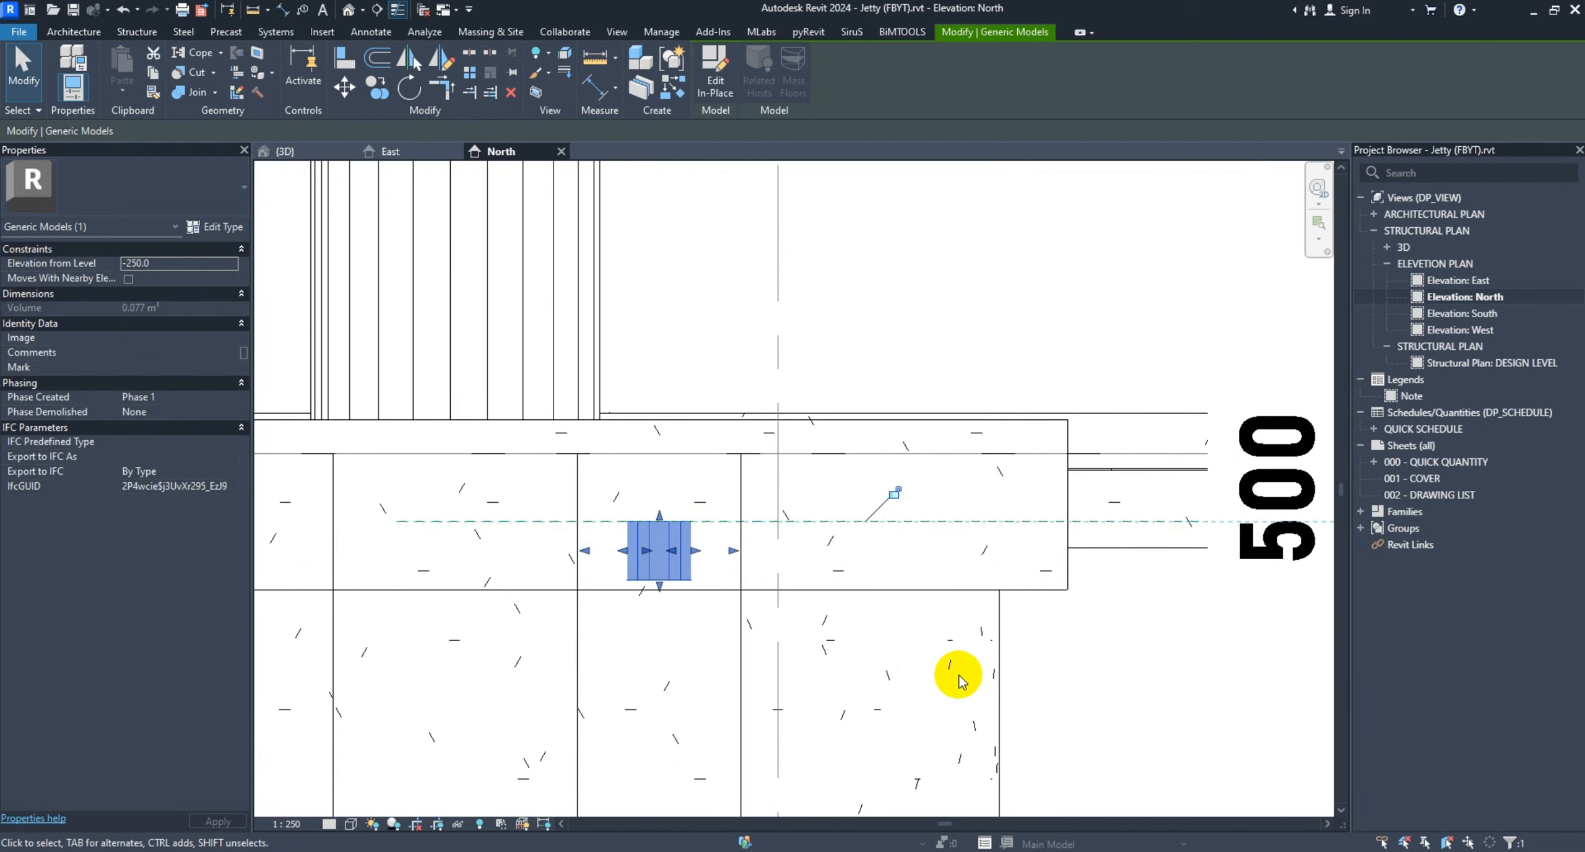
left_click(1076, 699)
middle_click_drag(1043, 683, 985, 594)
left_click(627, 483)
left_click(1069, 603)
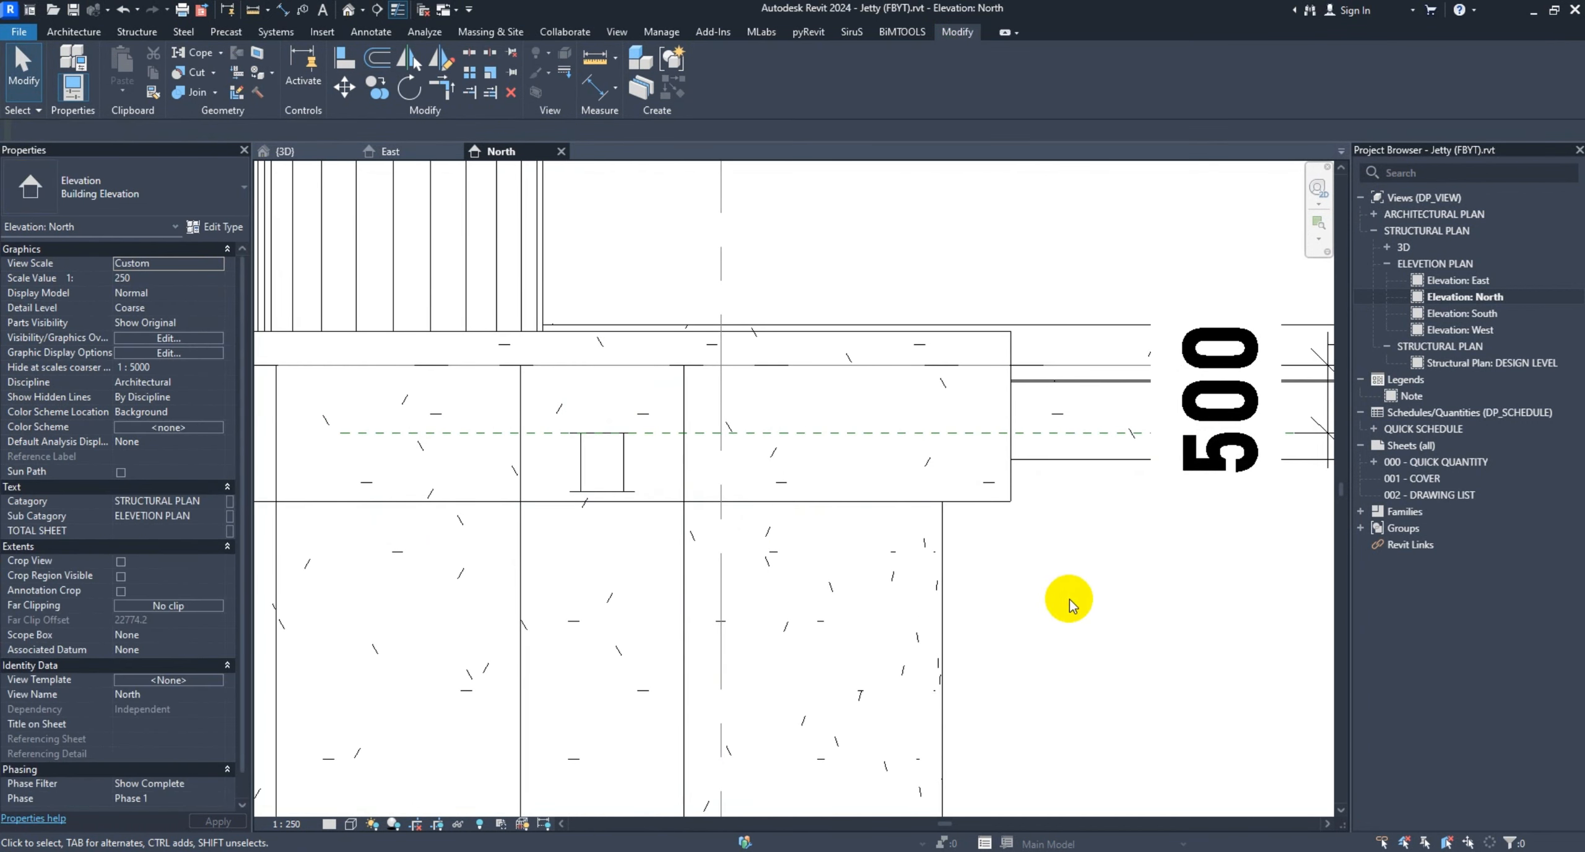
Select the fender in the 3D view and, in the East elevation, move it outward from inside the platform's face
left_click(298, 152)
scroll(671, 412, "up", 5)
left_click(678, 413)
scroll(679, 414, "down", 2)
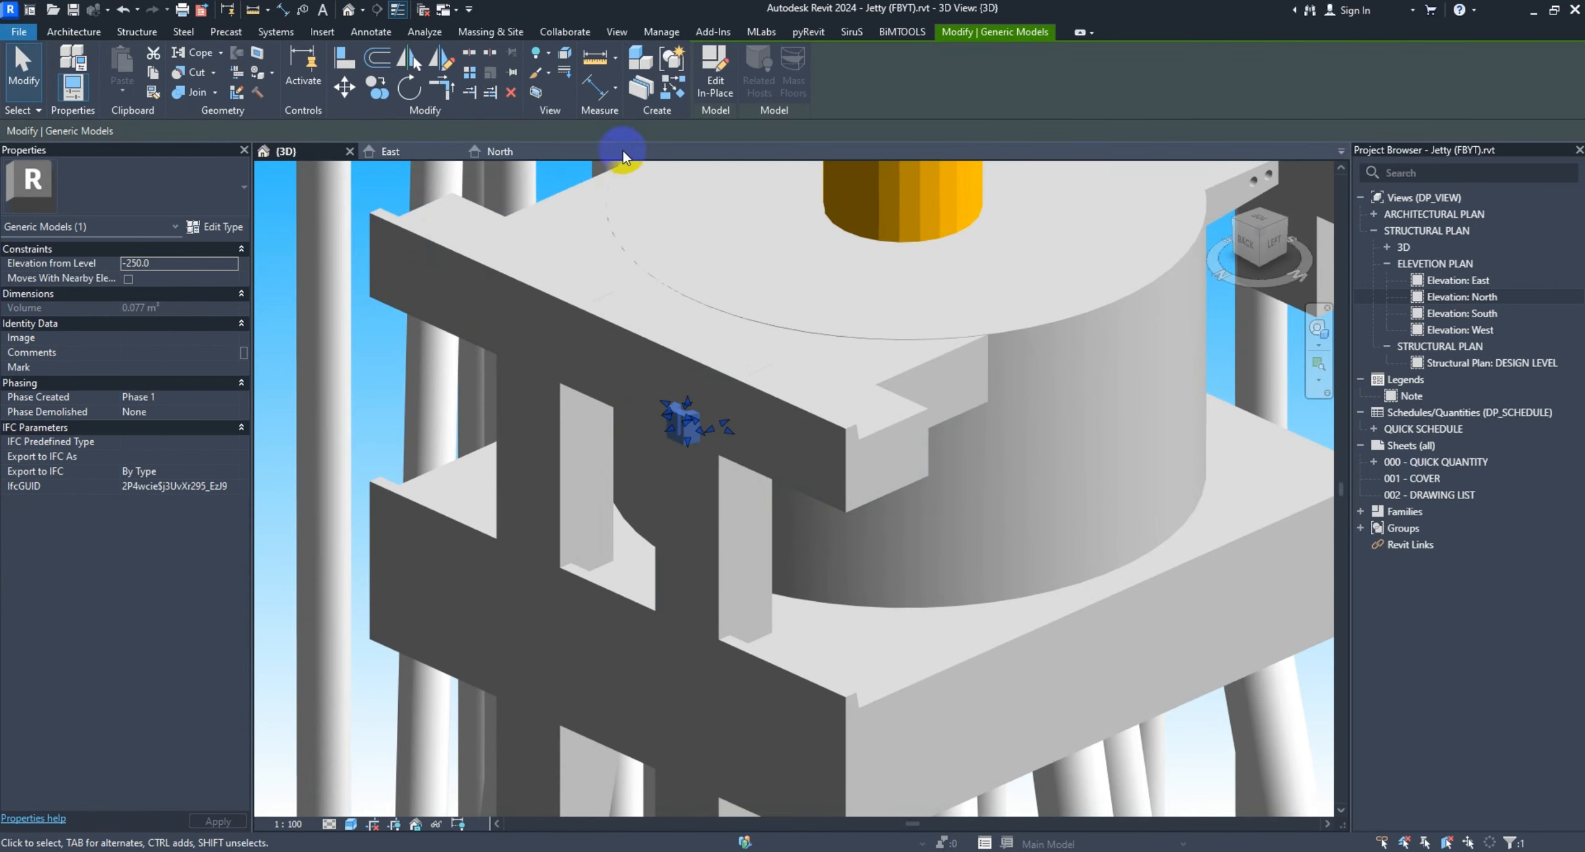
left_click(421, 160)
scroll(929, 334, "up", 8)
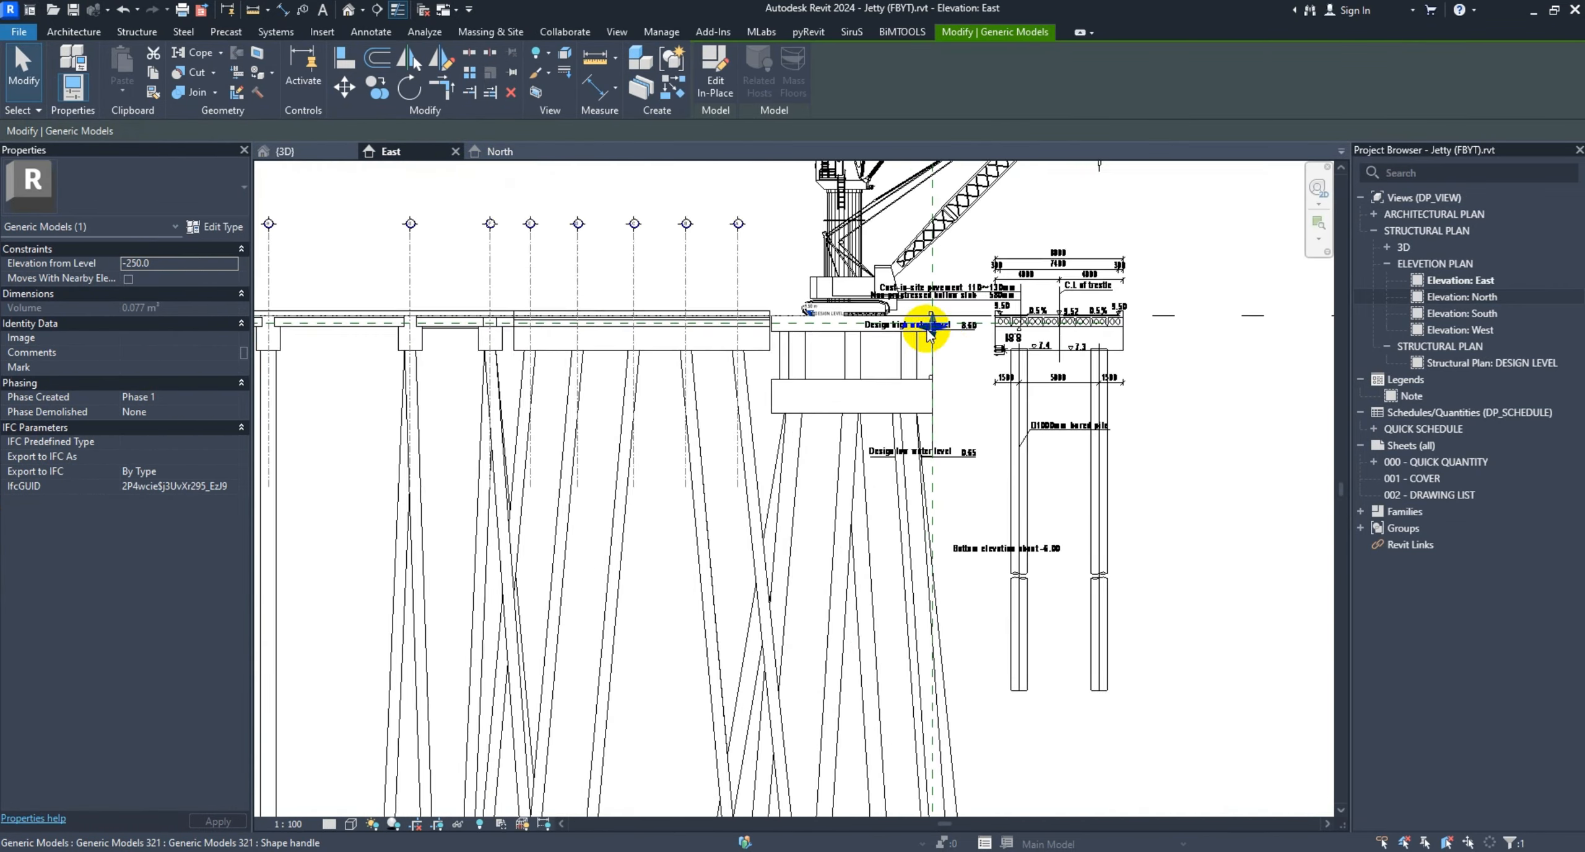
left_click(345, 89)
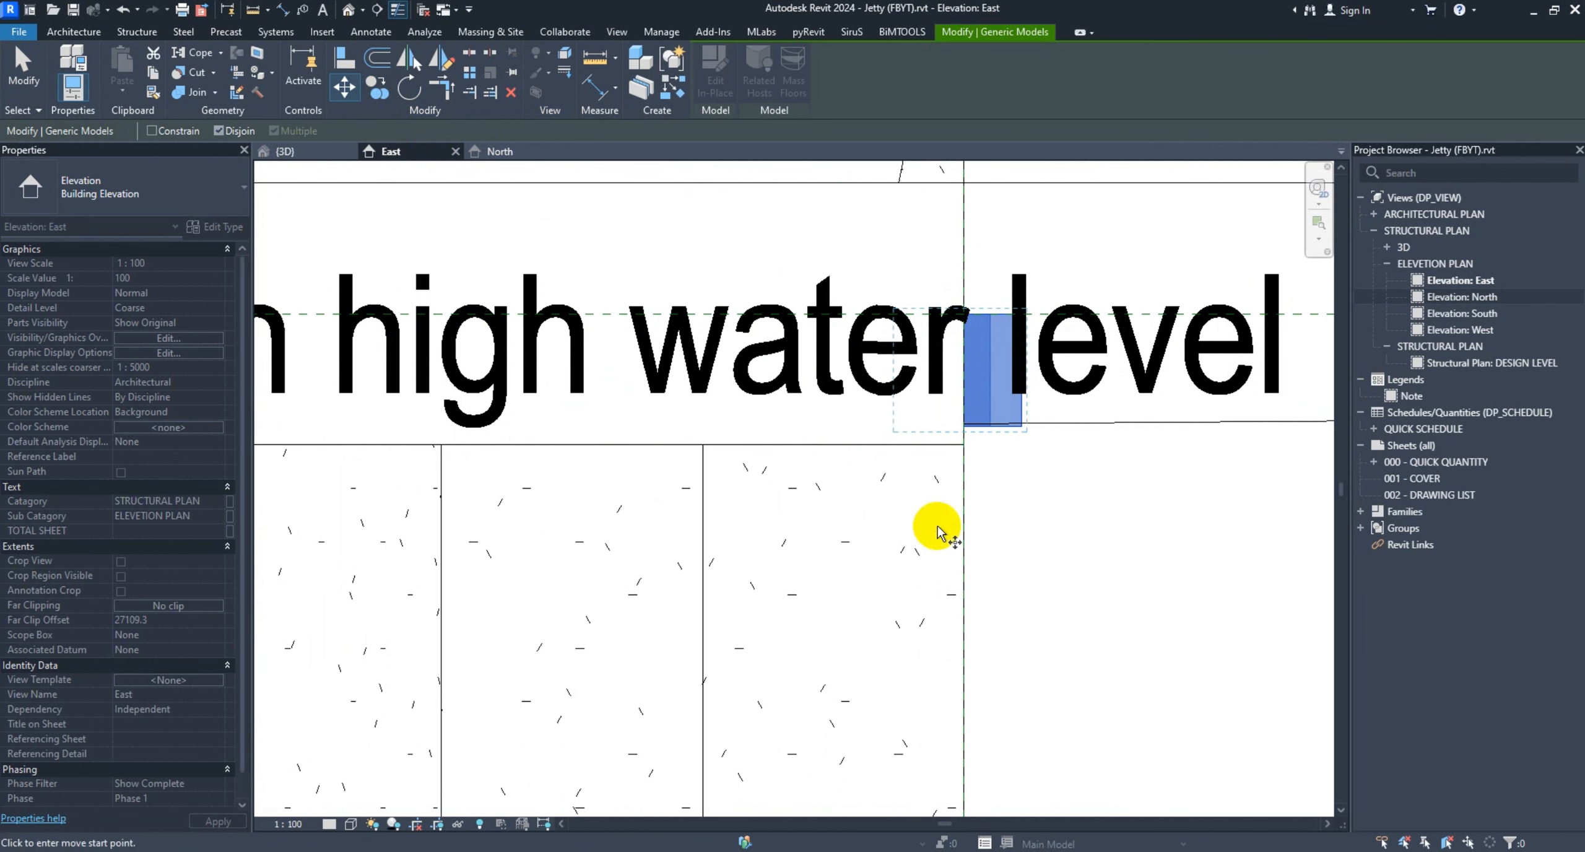
left_click(1025, 476)
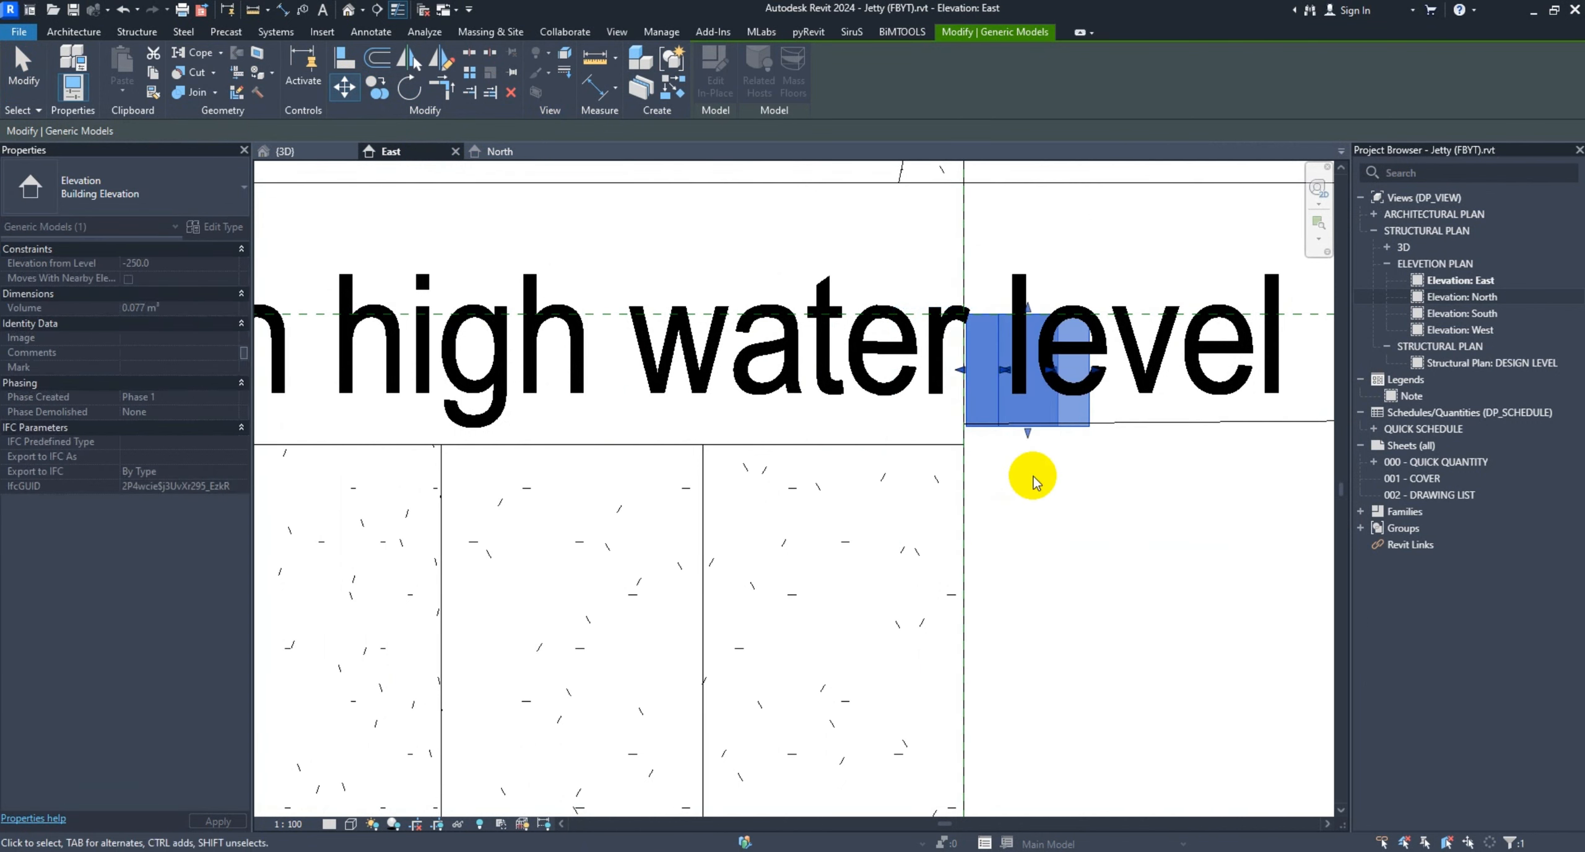
Move the fender the remaining gap so its back sits flush against the platform's outer face
scroll(962, 408, "up", 3)
left_click(345, 89)
scroll(969, 414, "up", 5)
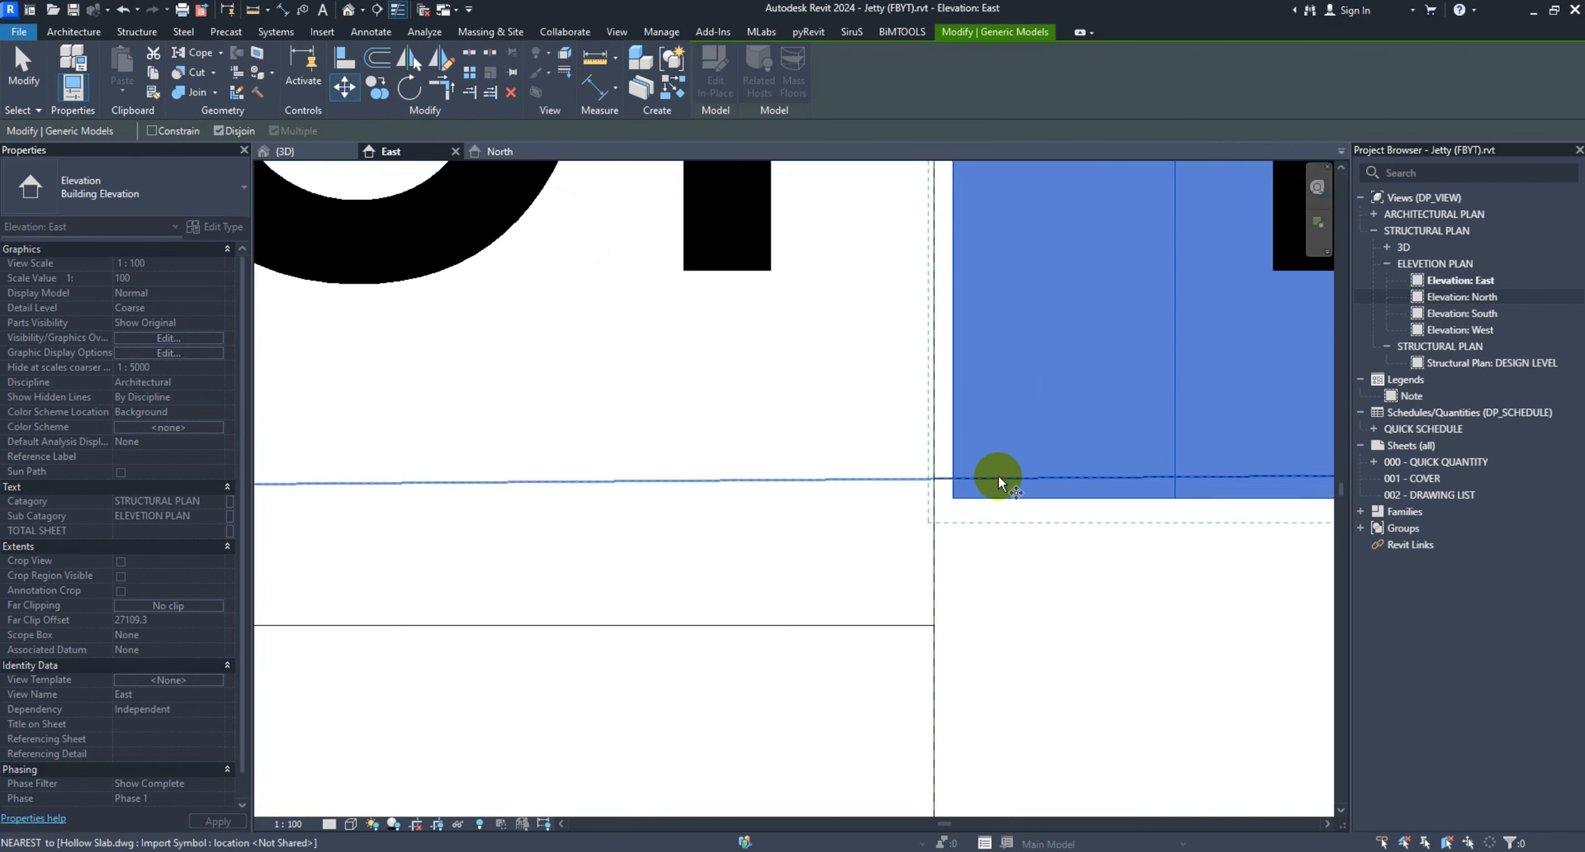
left_click(937, 497)
left_click(965, 597)
scroll(987, 604, "down", 2)
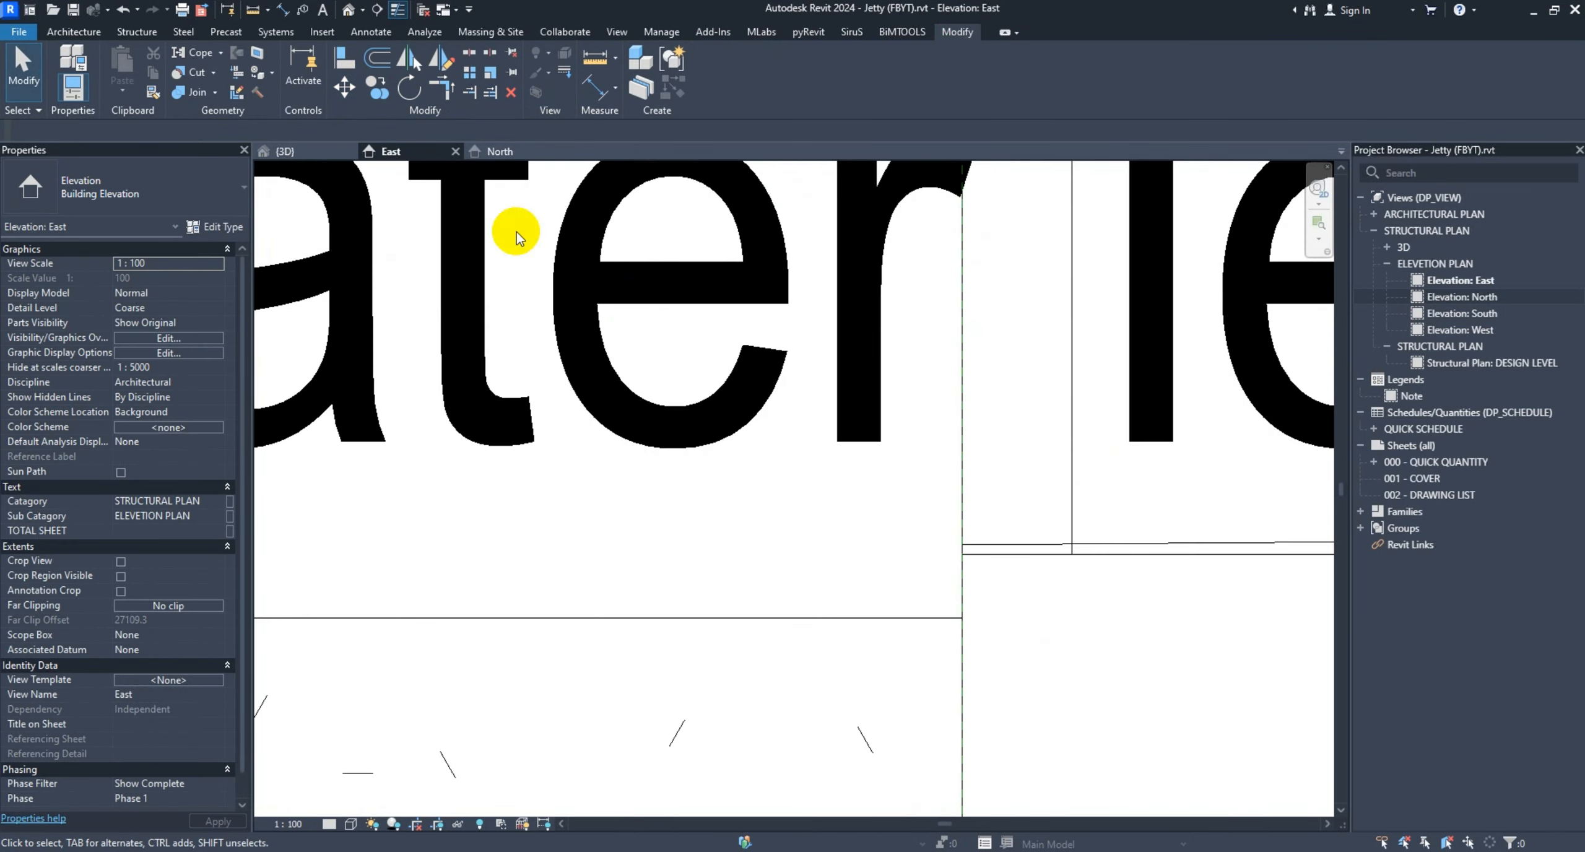
left_click(321, 153)
scroll(799, 573, "down", 3)
scroll(718, 489, "up", 2)
left_click(414, 152)
scroll(846, 600, "up", 7)
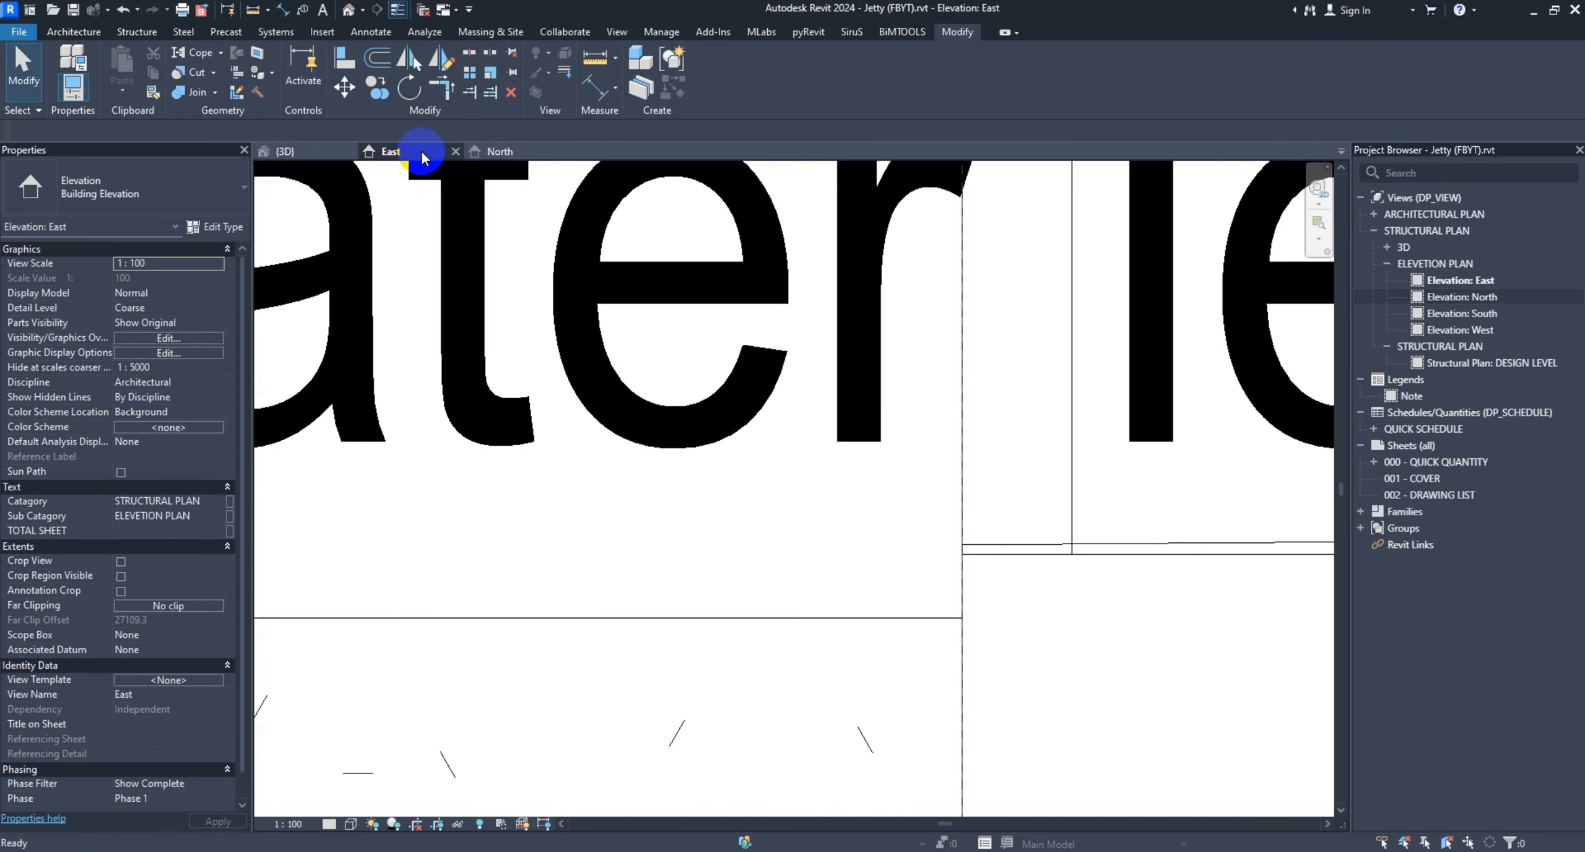
scroll(835, 569, "down", 7)
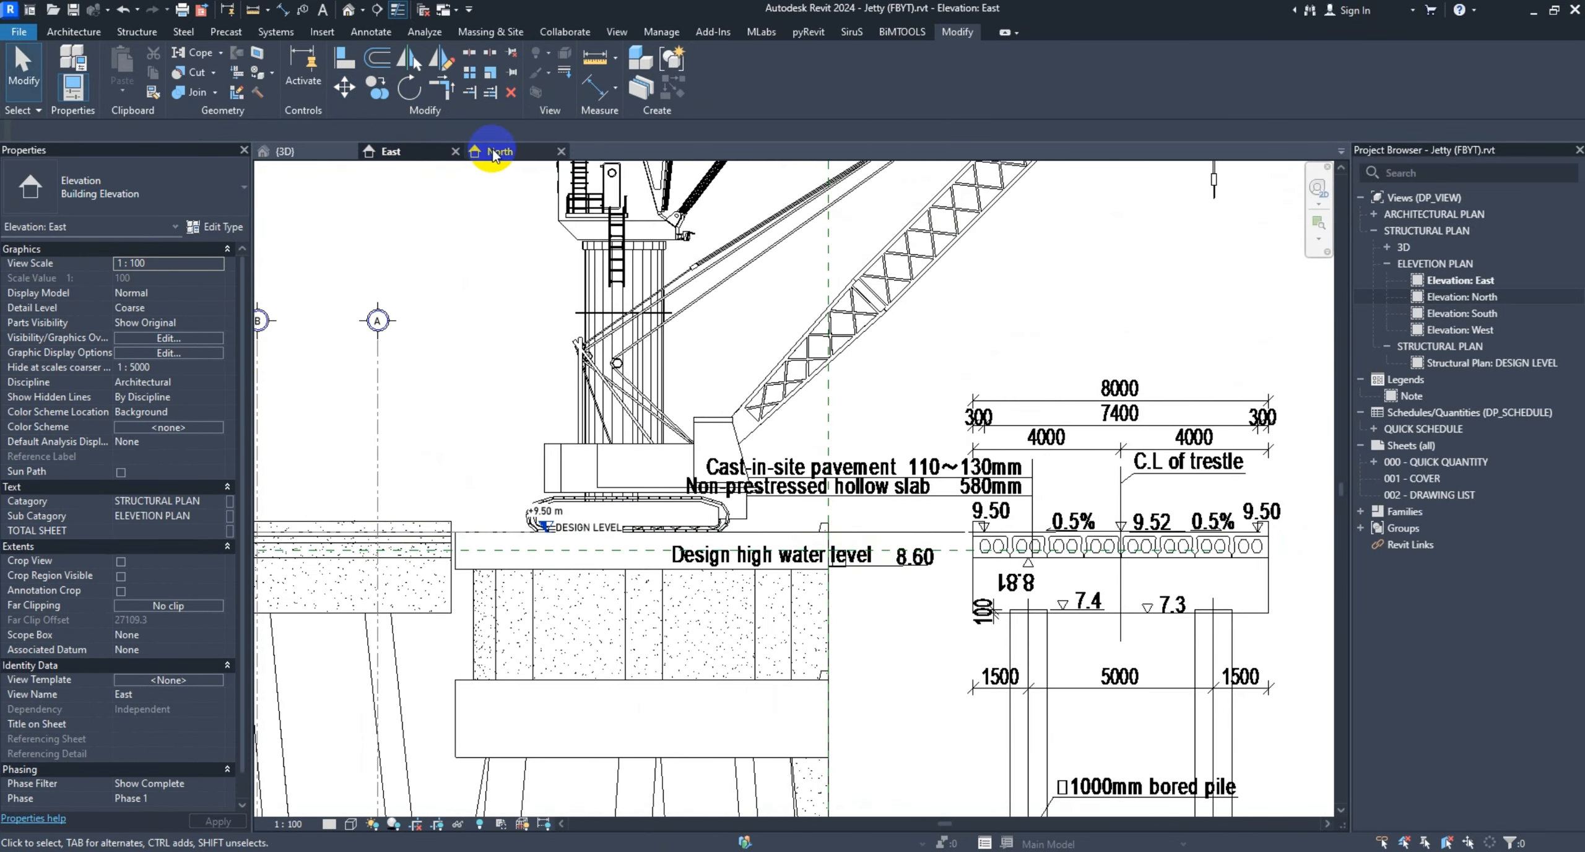
In the North elevation, copy the reference plane straight down to just above the lower slab
left_click(493, 153)
left_click(708, 435)
left_click(376, 86)
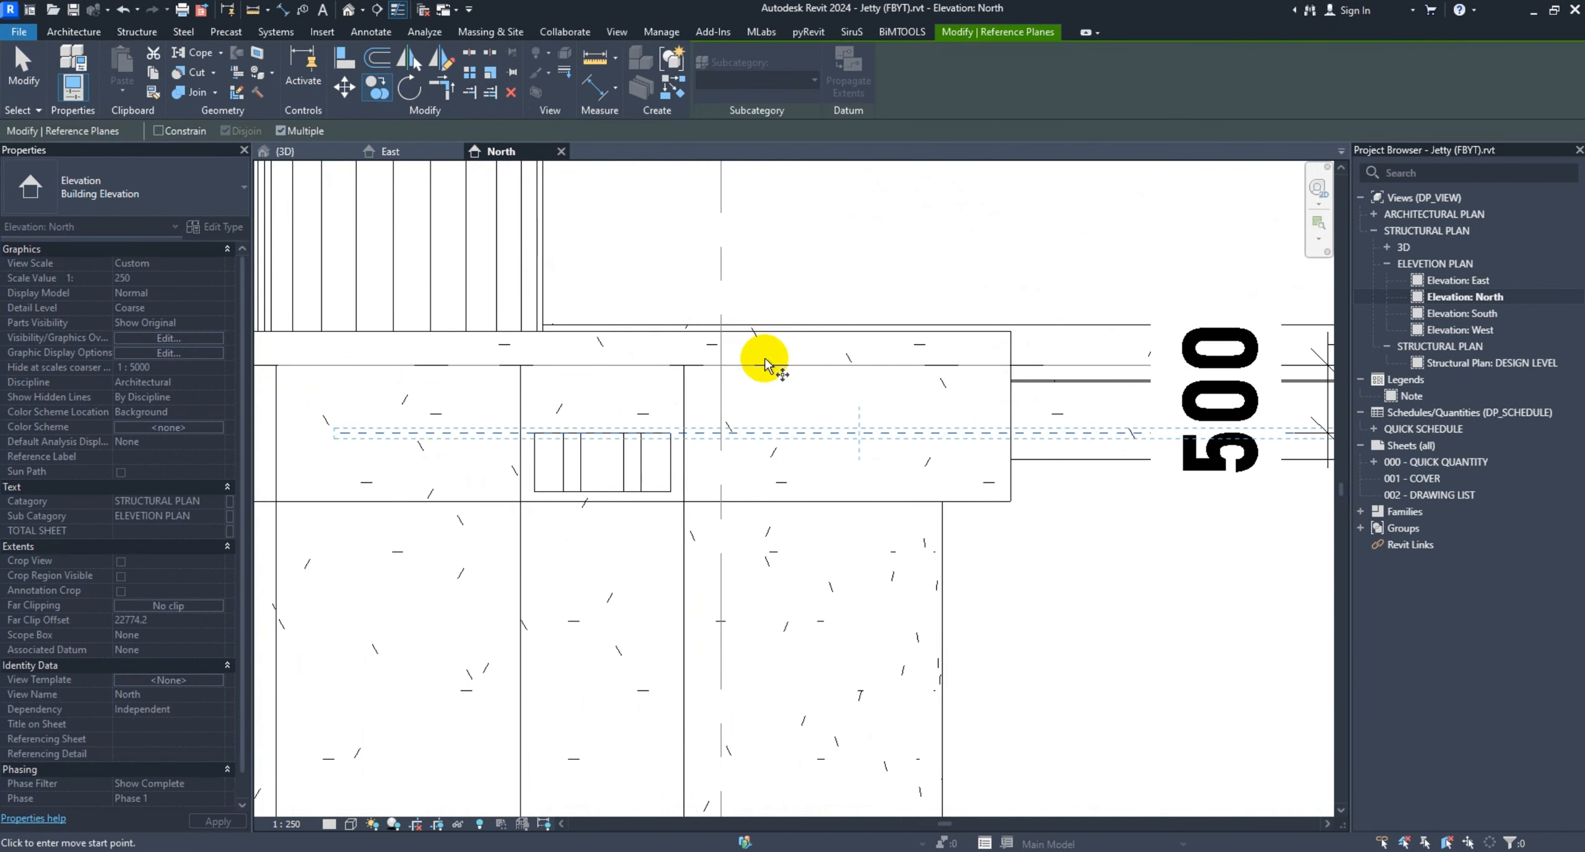
left_click(814, 433)
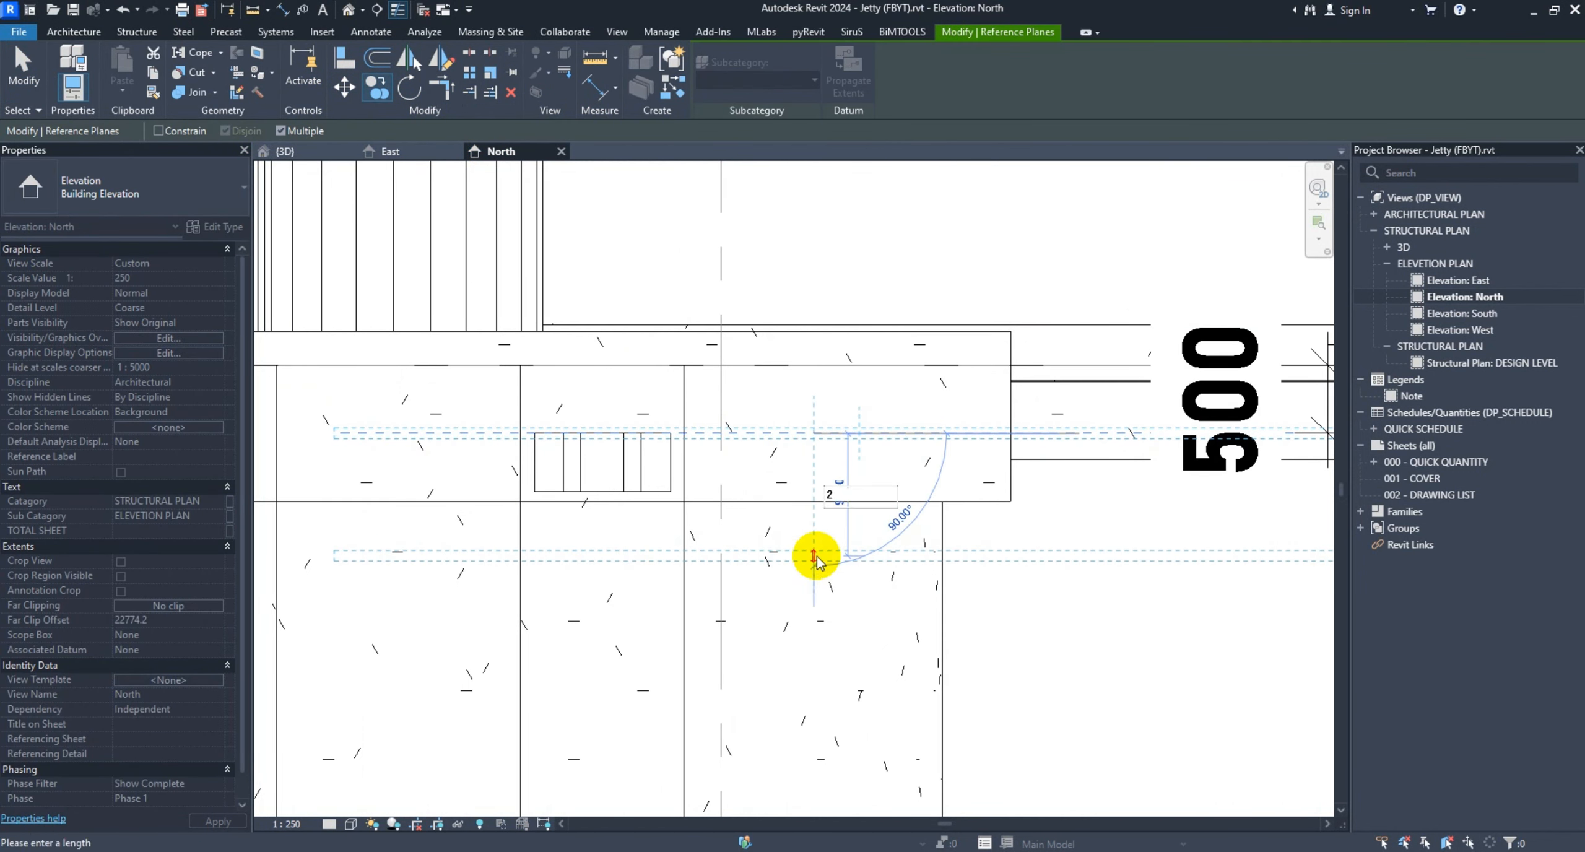
key("Return")
scroll(821, 556, "down", 4)
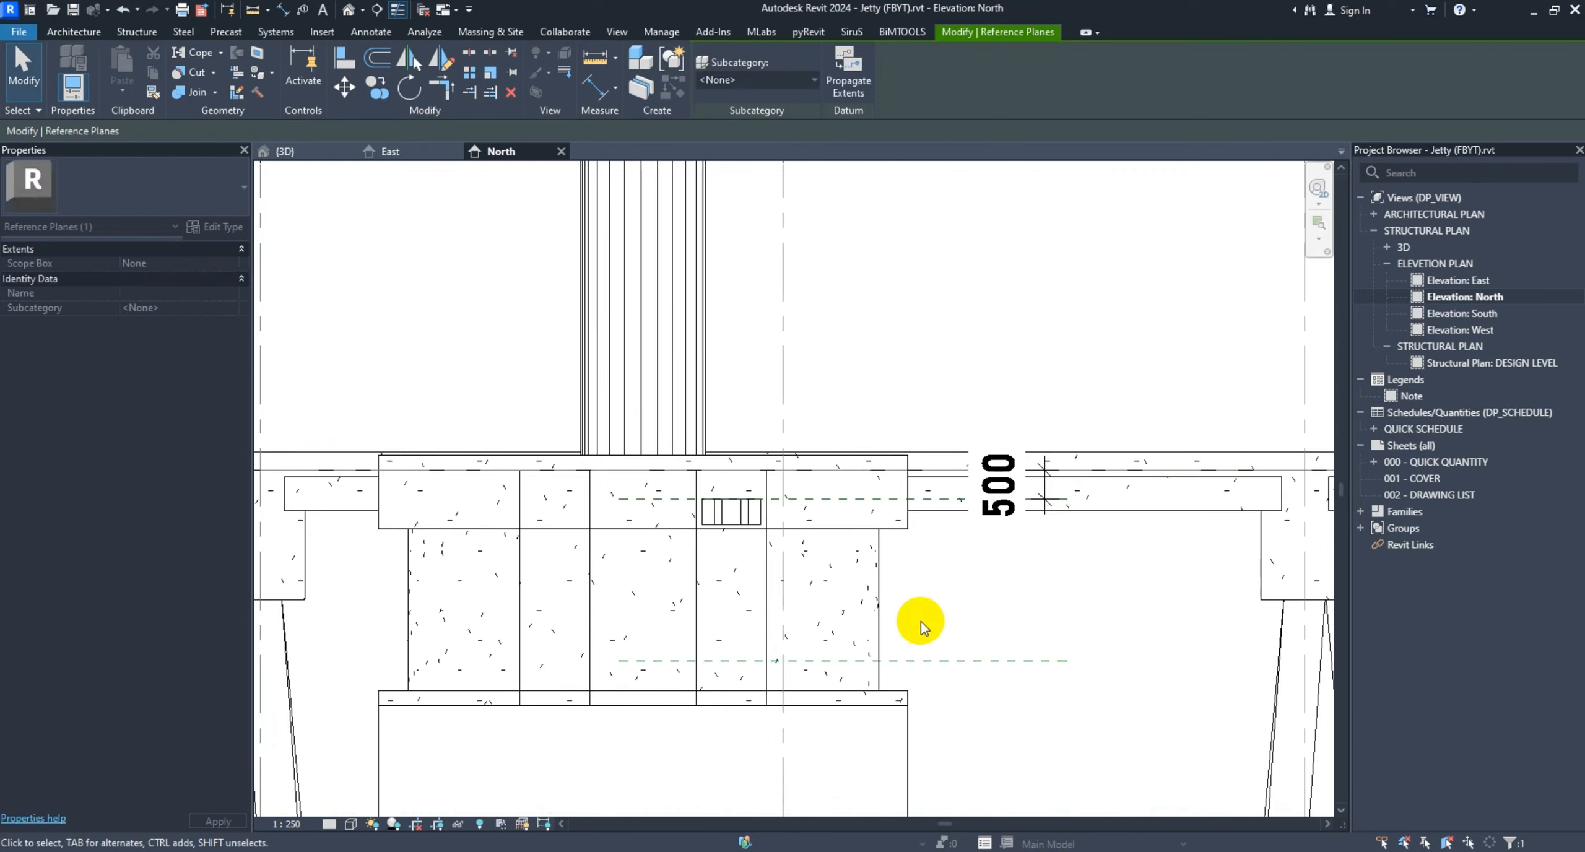
Align the fender's bottom edge to the lower reference plane
key("a")
key("l")
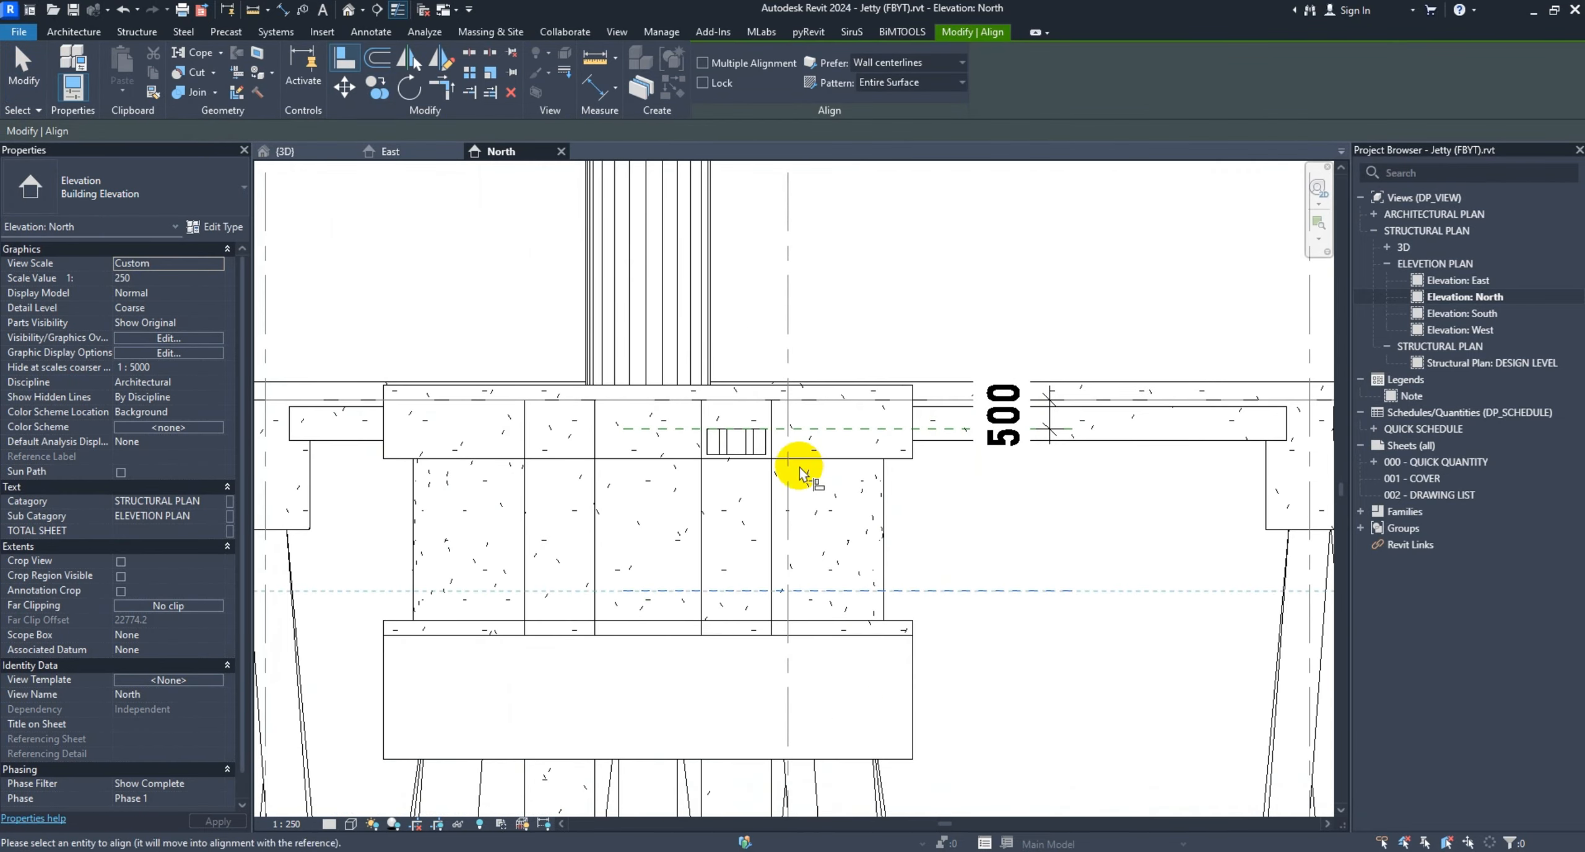
key("Escape")
scroll(1036, 590, "down", 3)
middle_click_drag(1036, 590, 945, 523)
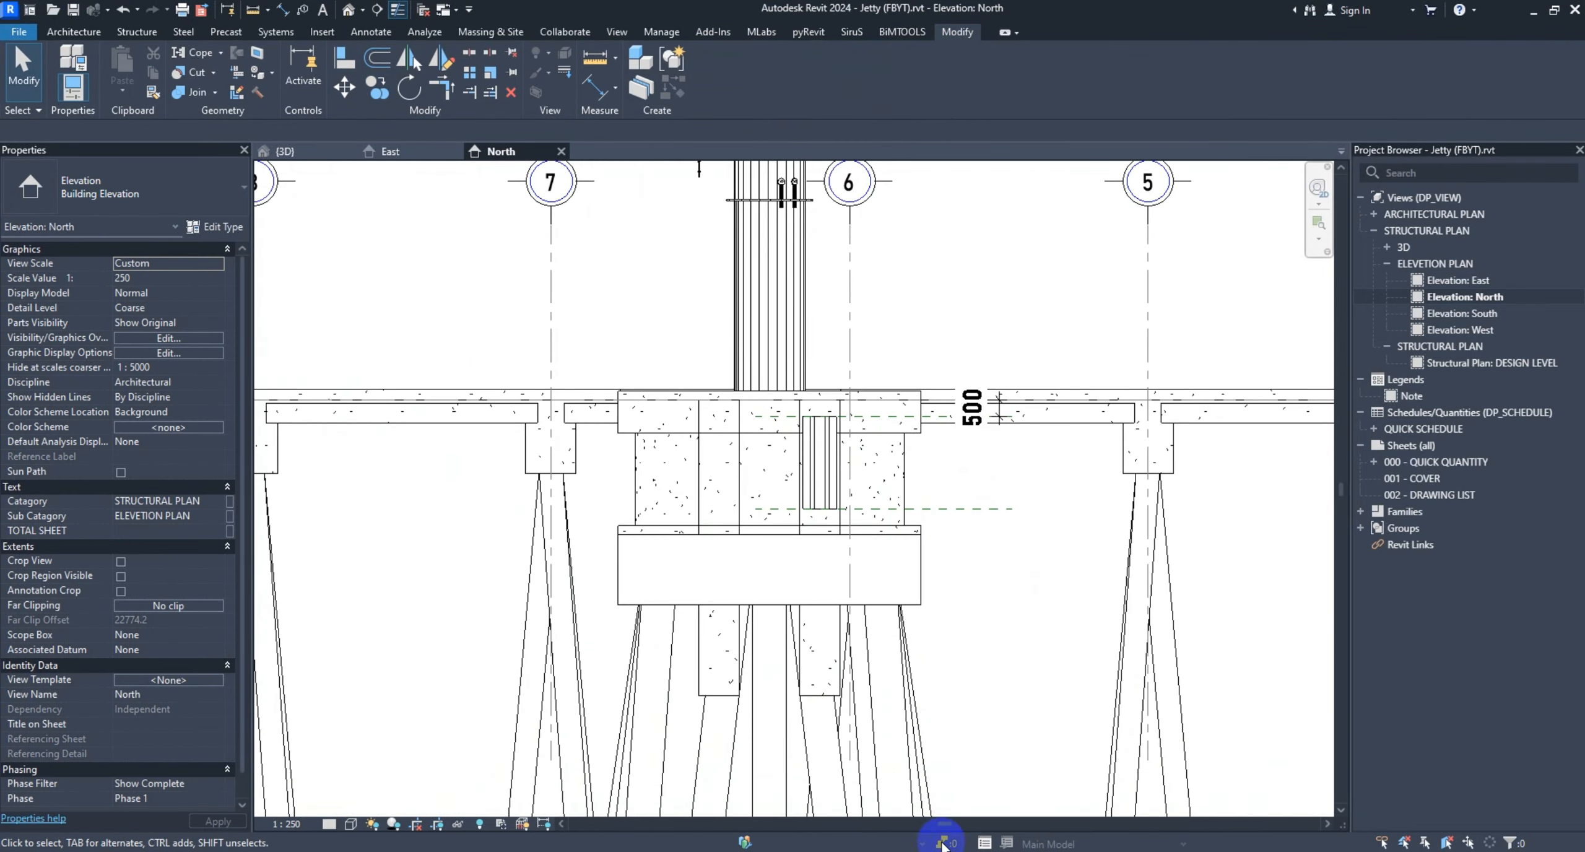
Copy the fender straight down twice with multiple copying, forming an evenly spaced vertical stack of three along the column
scroll(858, 498, "up", 2)
left_click(797, 467)
left_click(375, 88)
scroll(708, 272, "up", 2)
left_click(873, 418)
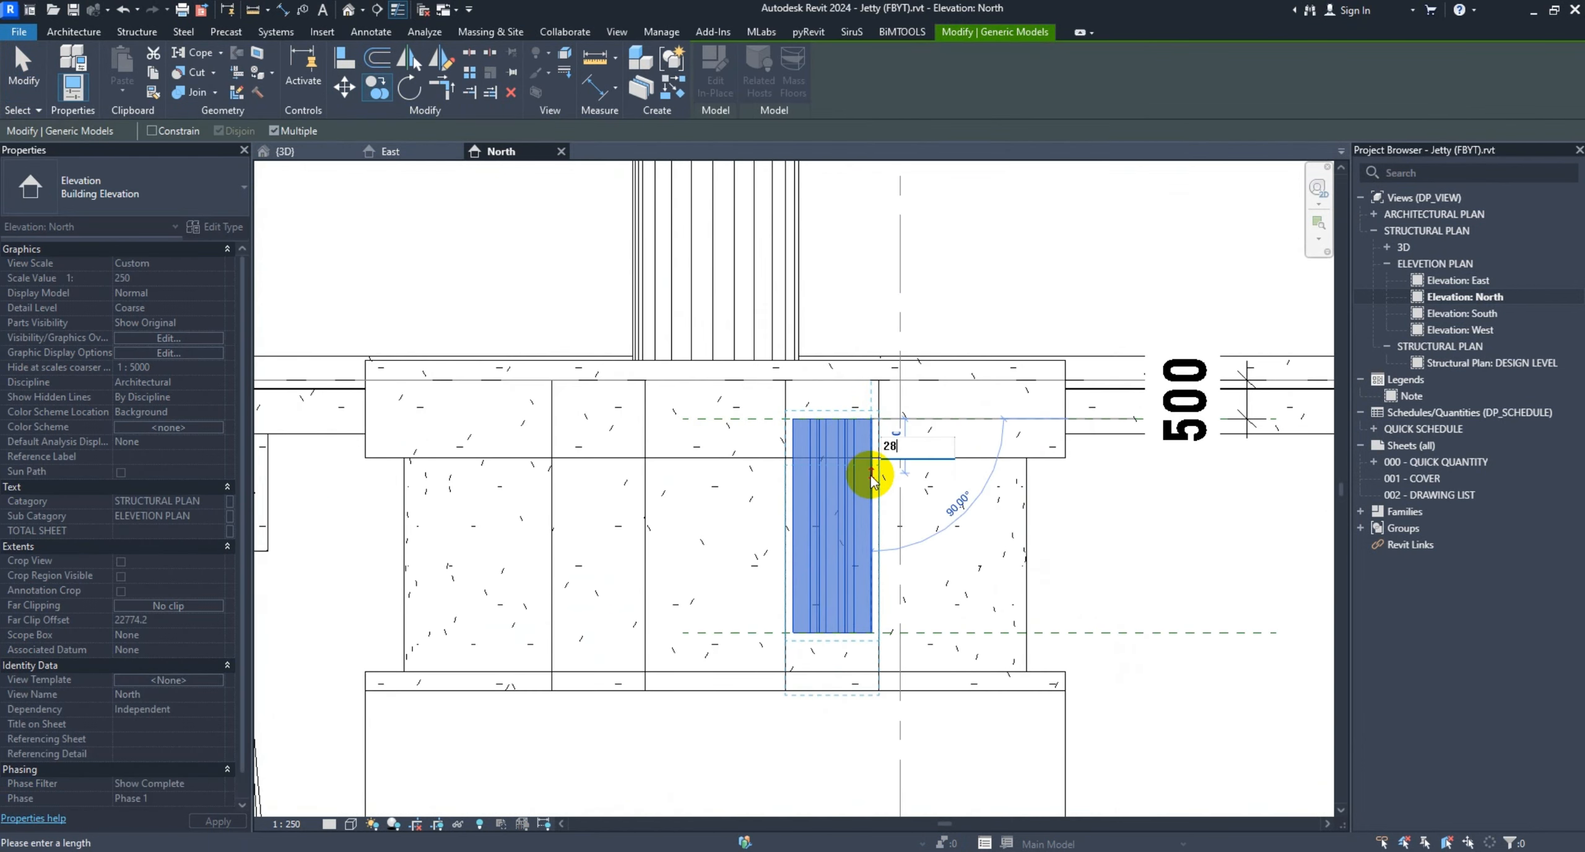
key("Return")
scroll(867, 609, "down", 2)
middle_click_drag(868, 610, 877, 394)
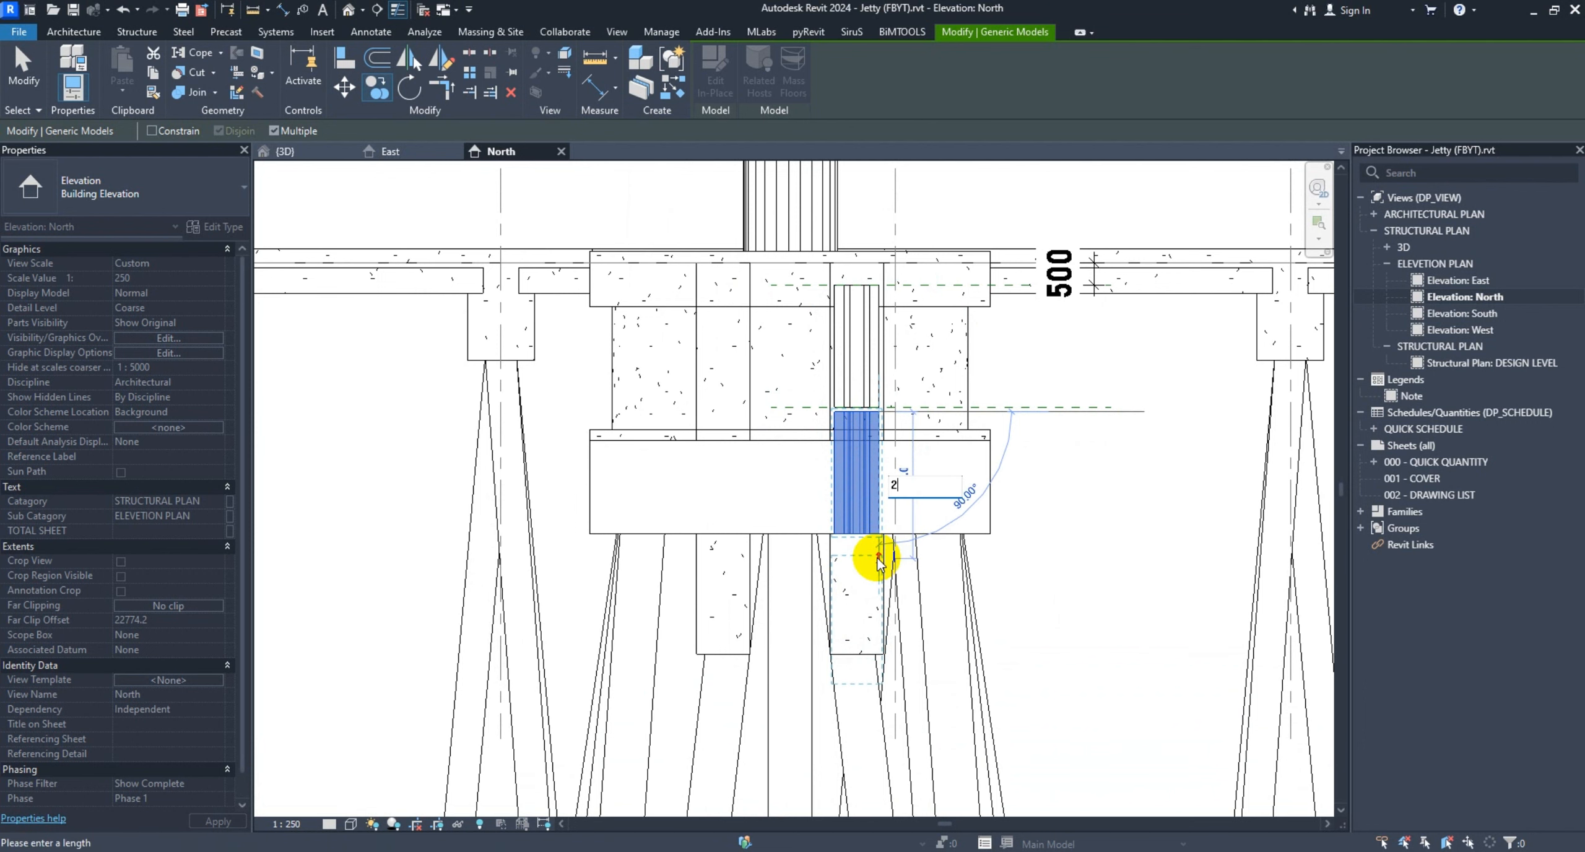
key("Return")
key("Escape")
Measure the gap between the upper two fenders with an aligned dimension, without placing it
middle_click_drag(1033, 474, 1033, 502)
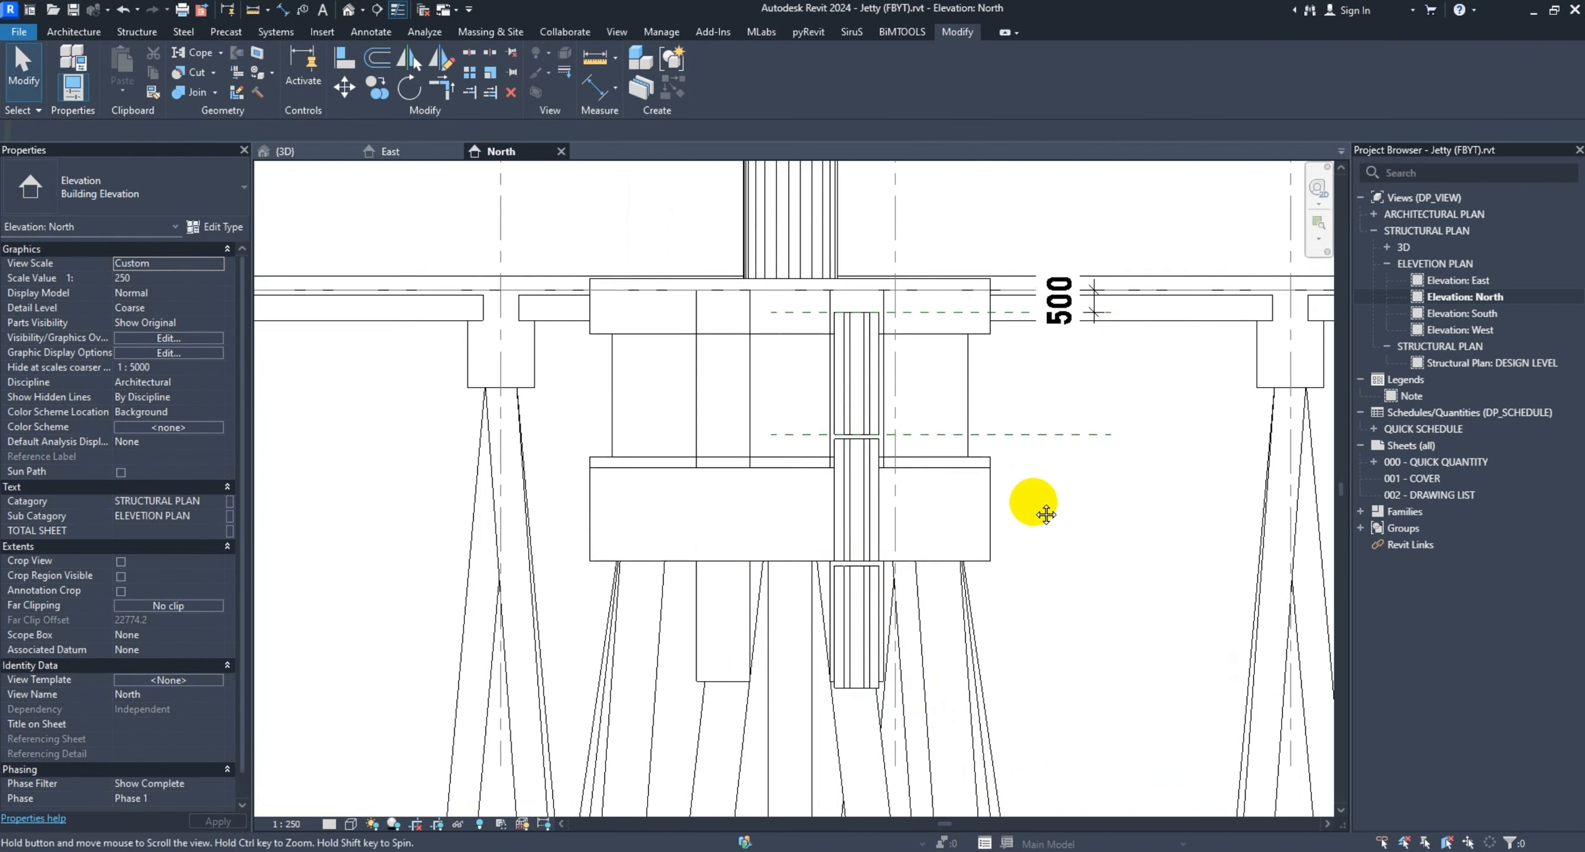
scroll(893, 437, "up", 3)
key("d")
key("i")
scroll(863, 447, "up", 4)
left_click(844, 417)
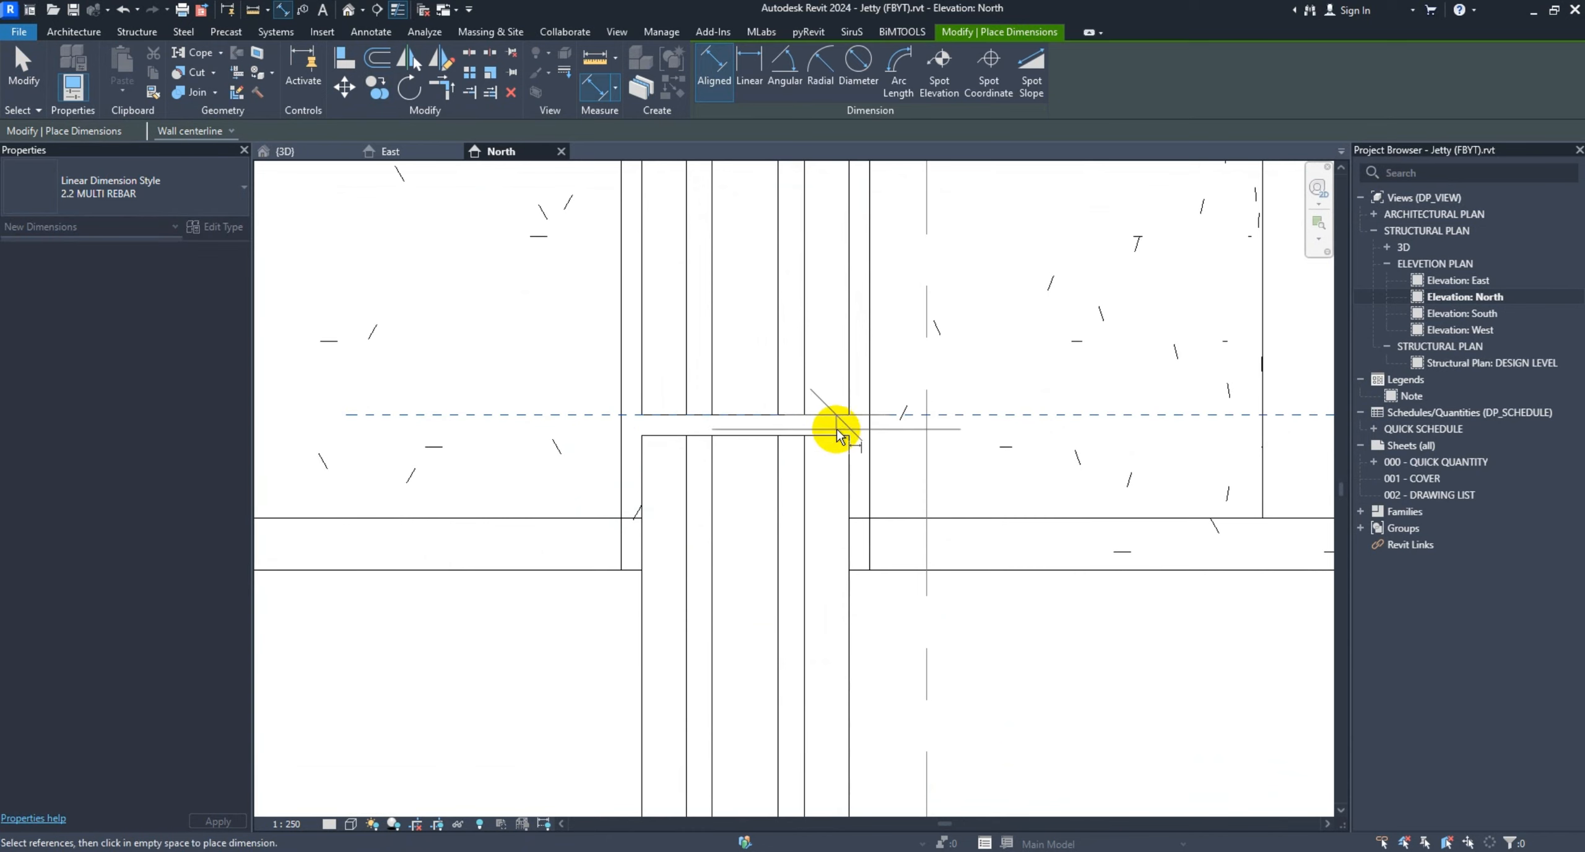
left_click(839, 436)
scroll(878, 451, "down", 3)
scroll(882, 461, "down", 3)
key("Escape")
key("Escape")
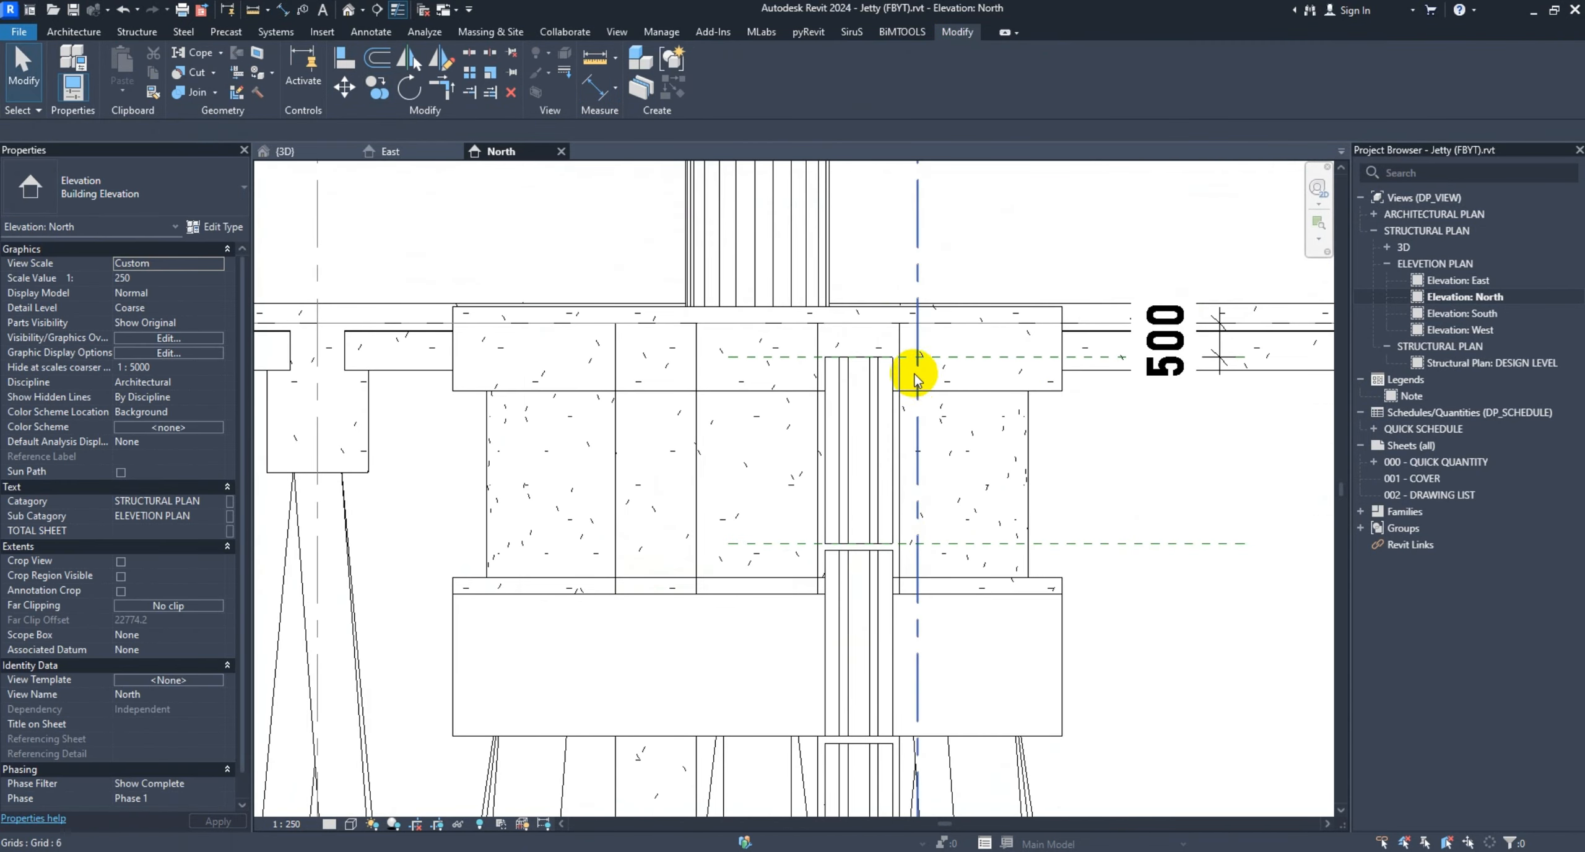
Select all three stacked fenders and move them slightly upward so the lowest one ends just above the column's bottom
scroll(912, 368, "up", 3)
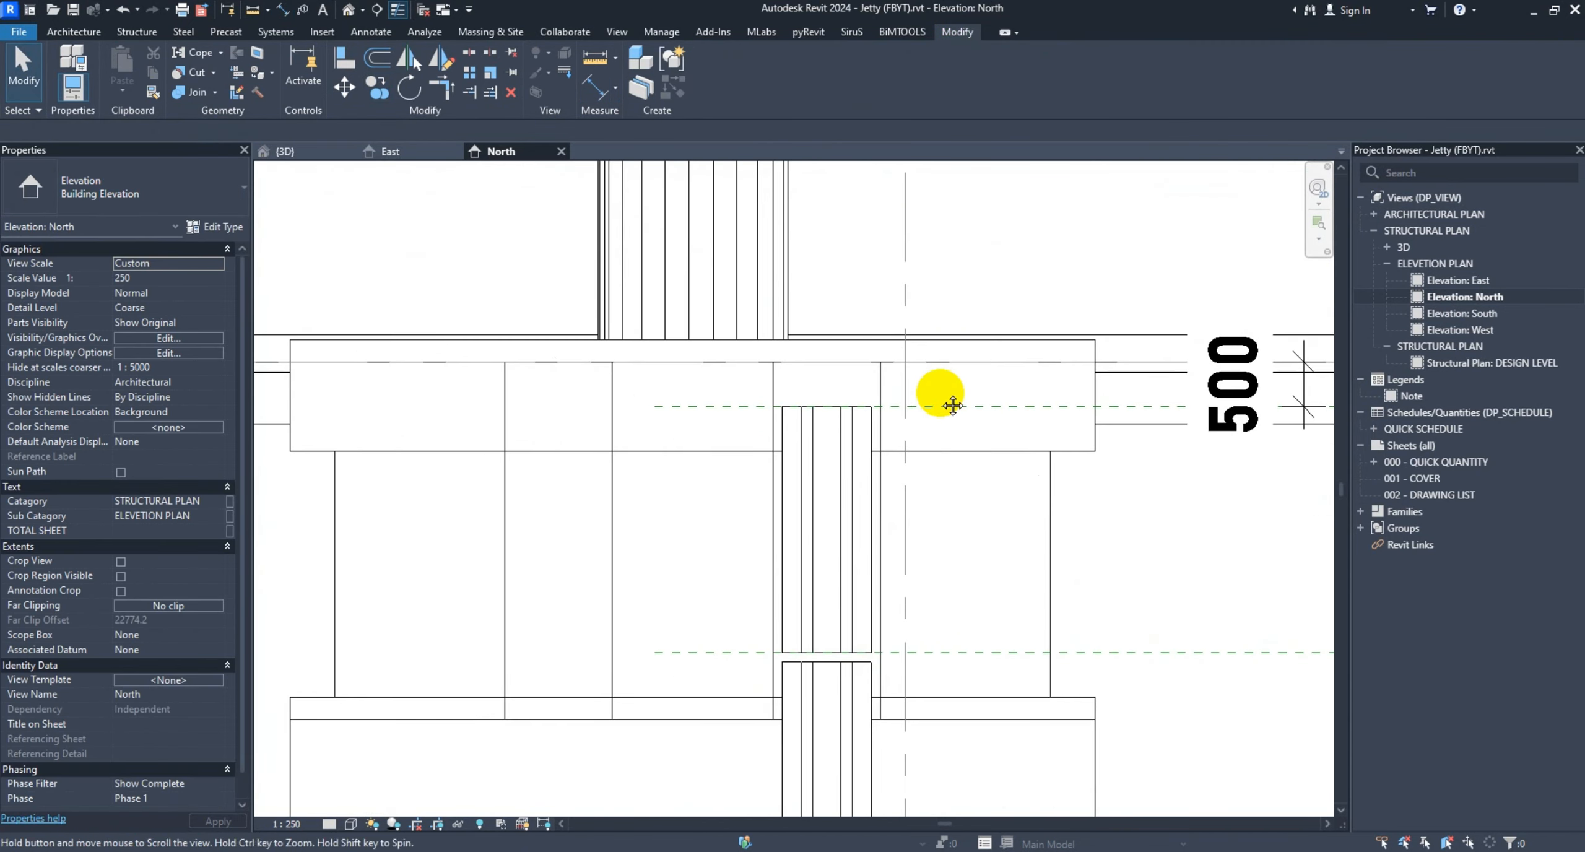
scroll(850, 609, "down", 3)
left_click(851, 609)
middle_click_drag(850, 609, 836, 486)
left_click(836, 413, "ctrl")
left_click(826, 681, "ctrl")
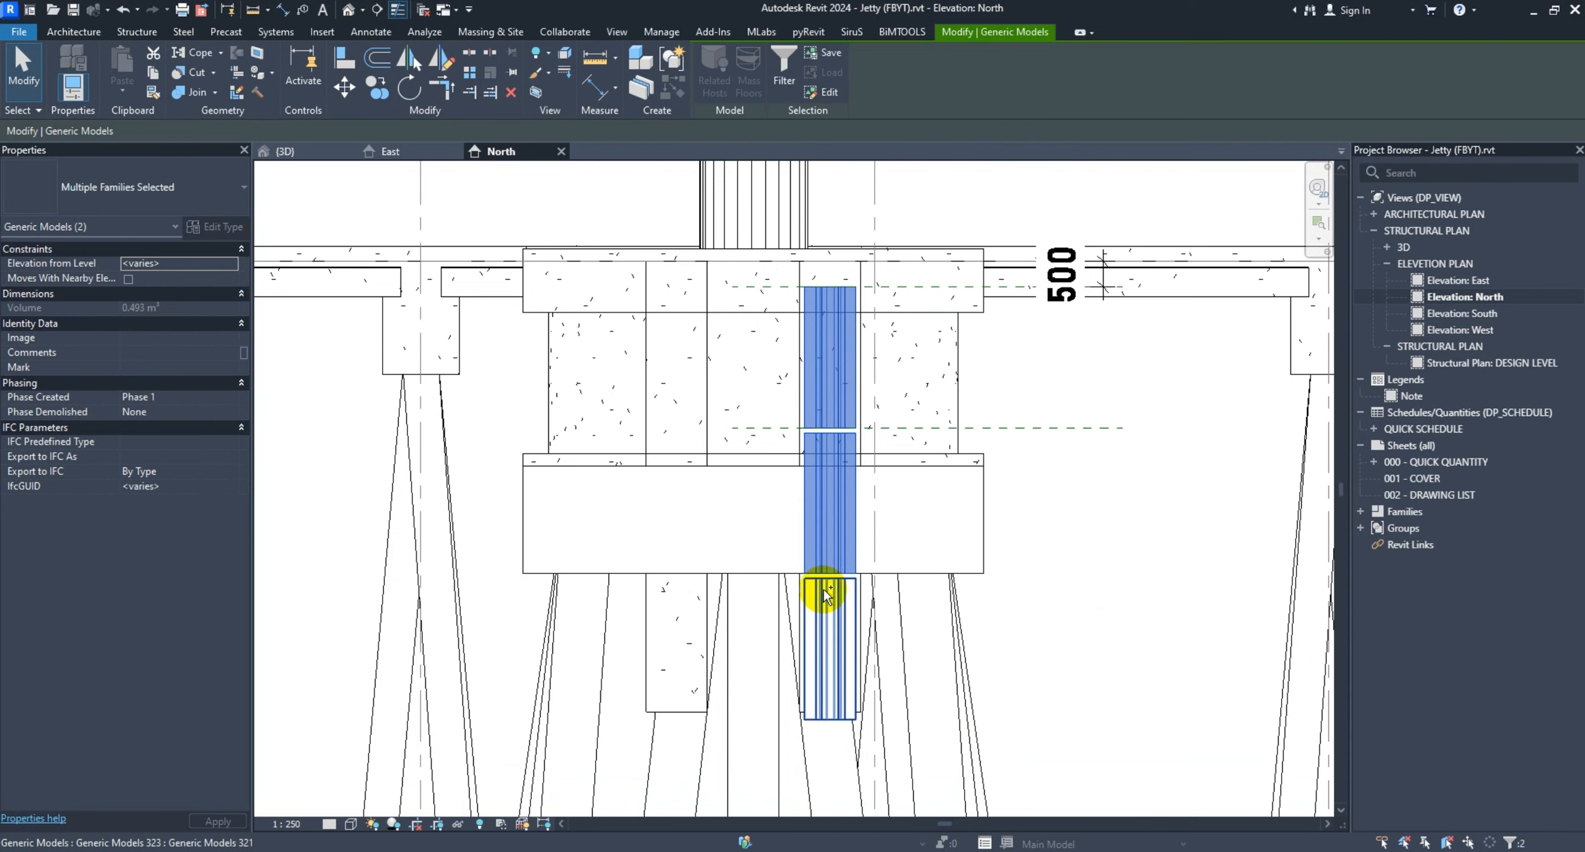
left_click(344, 93)
scroll(947, 538, "up", 1)
left_click(1006, 590)
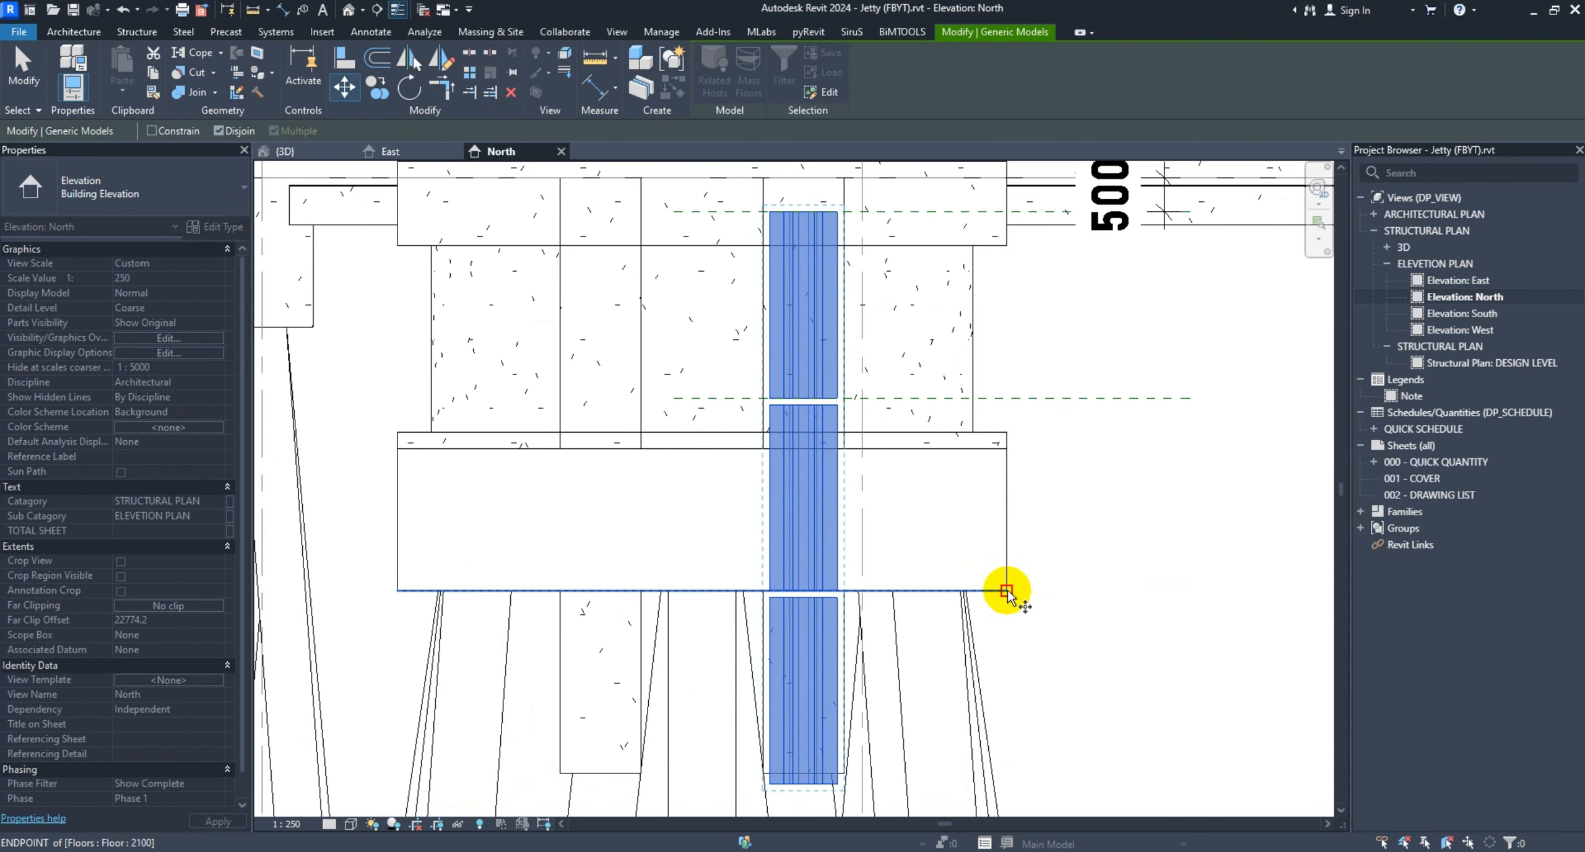
type("2750")
key("Return")
scroll(1064, 531, "down", 2)
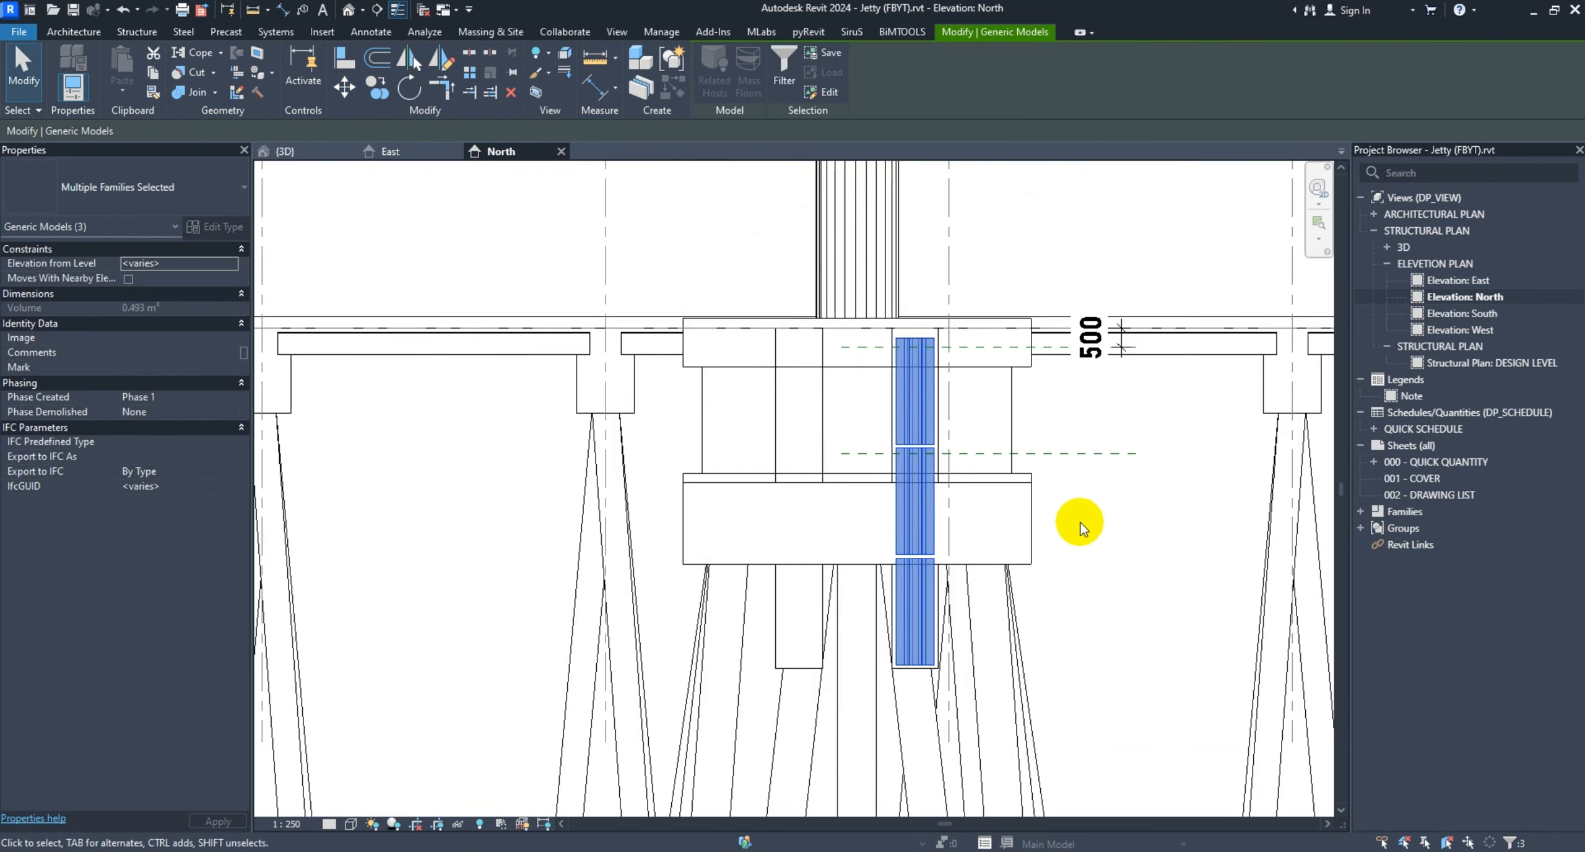
Delete the two horizontal reference planes beside the fenders
left_click(1072, 532)
left_click(1079, 453)
scroll(1049, 352, "up", 1)
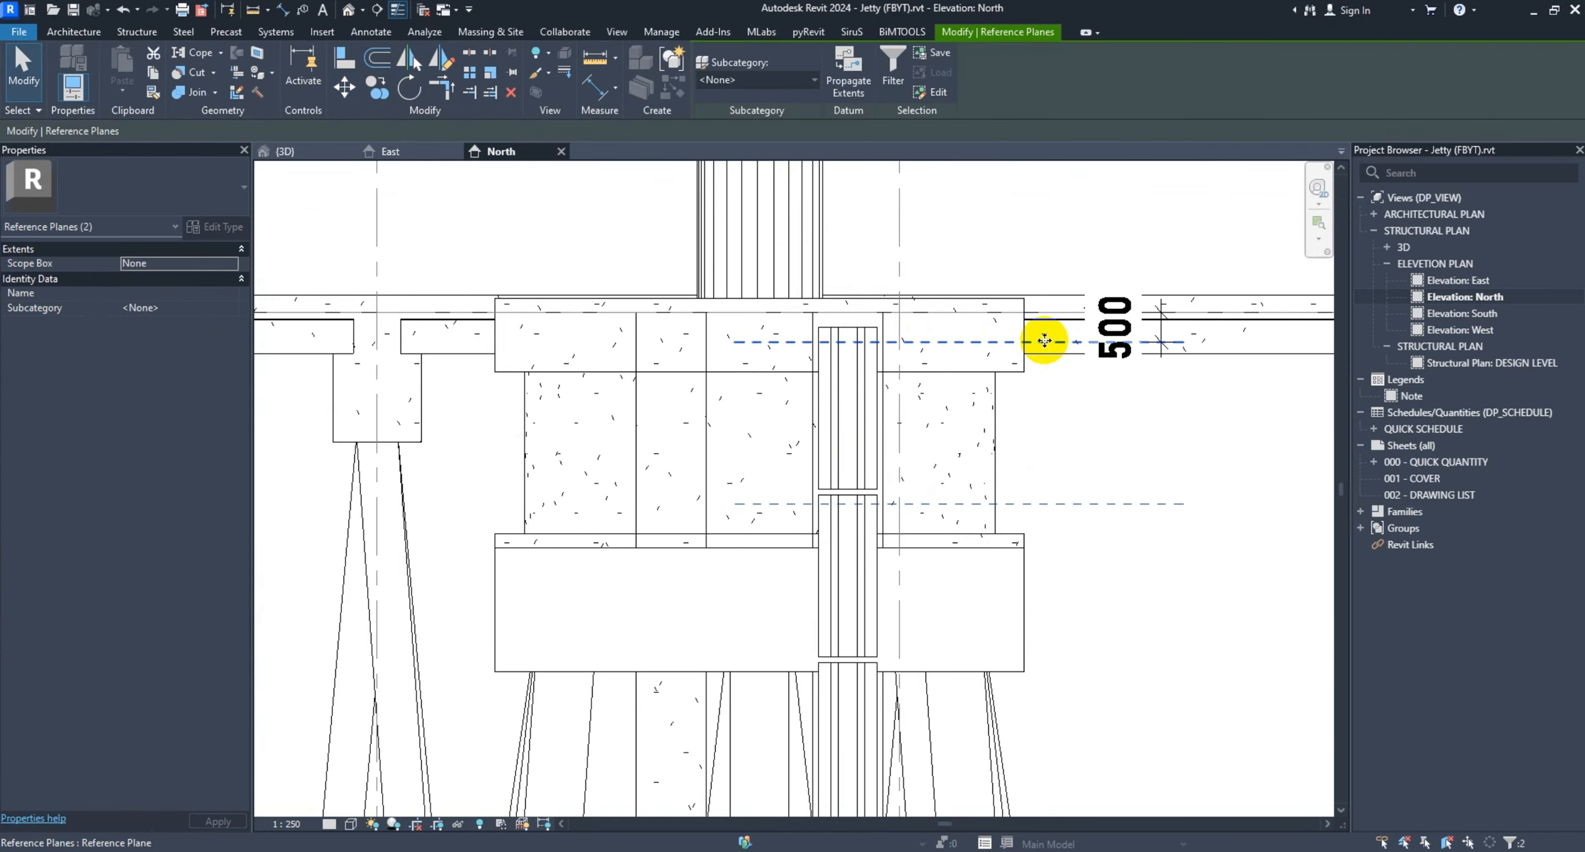
key("Delete")
scroll(1060, 443, "down", 4)
middle_click_drag(1060, 443, 1049, 386)
scroll(1050, 377, "up", 1)
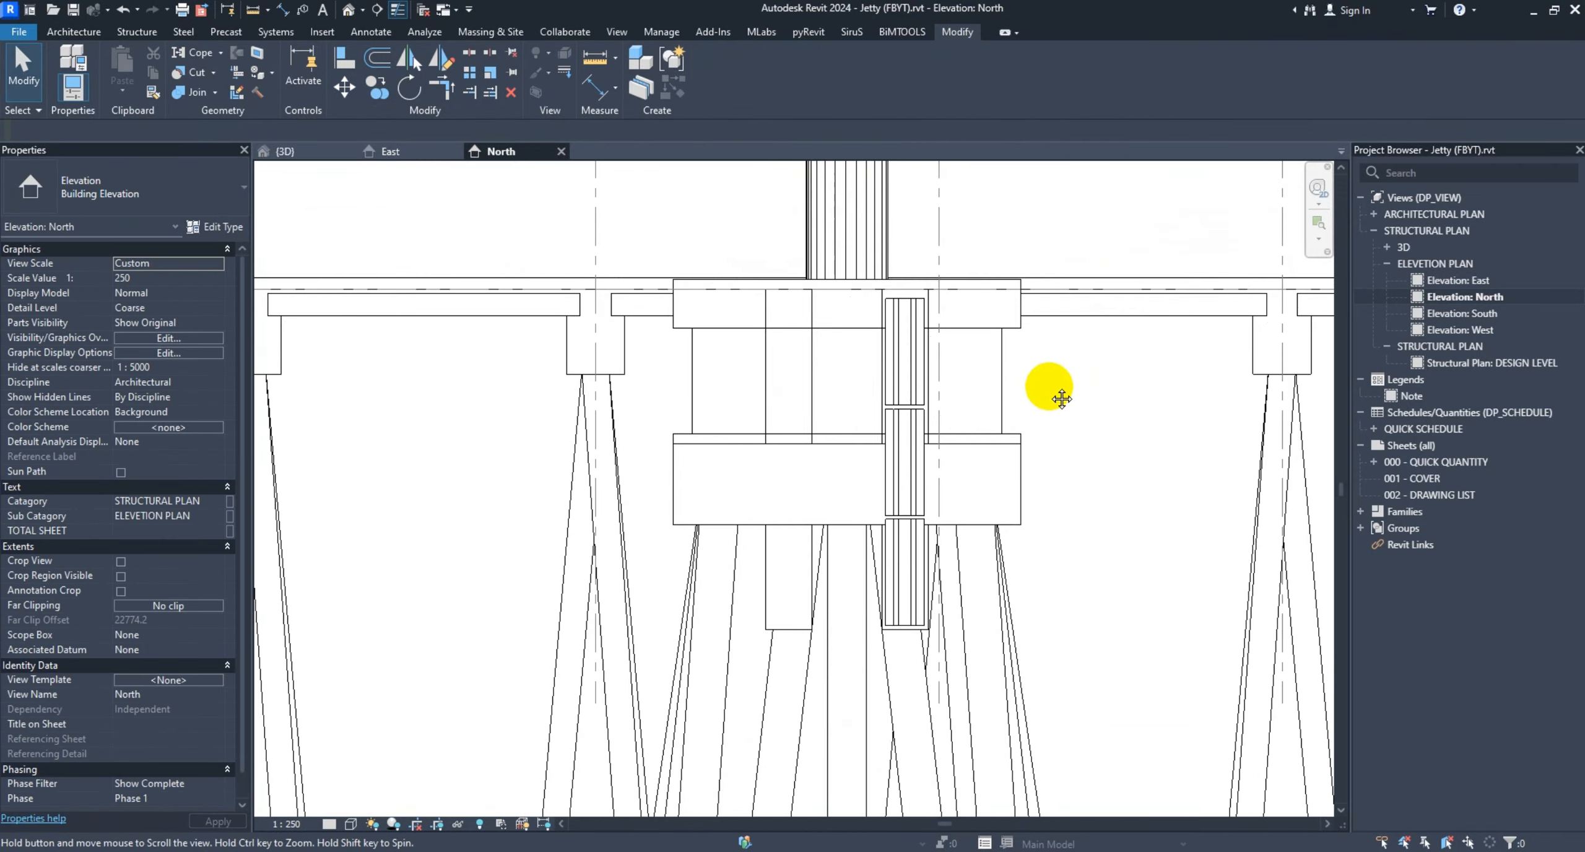
Select the three fenders in the 3D view and, in the North elevation, copy them 3000 mm sideways onto the platform's other column
left_click(293, 154)
scroll(711, 433, "down", 3)
mouse_move(711, 433)
middle_mouse_down("shift")
mouse_move(730, 375)
mouse_move(722, 436)
middle_mouse_up("shift")
scroll(721, 449, "up", 2)
left_click(722, 455)
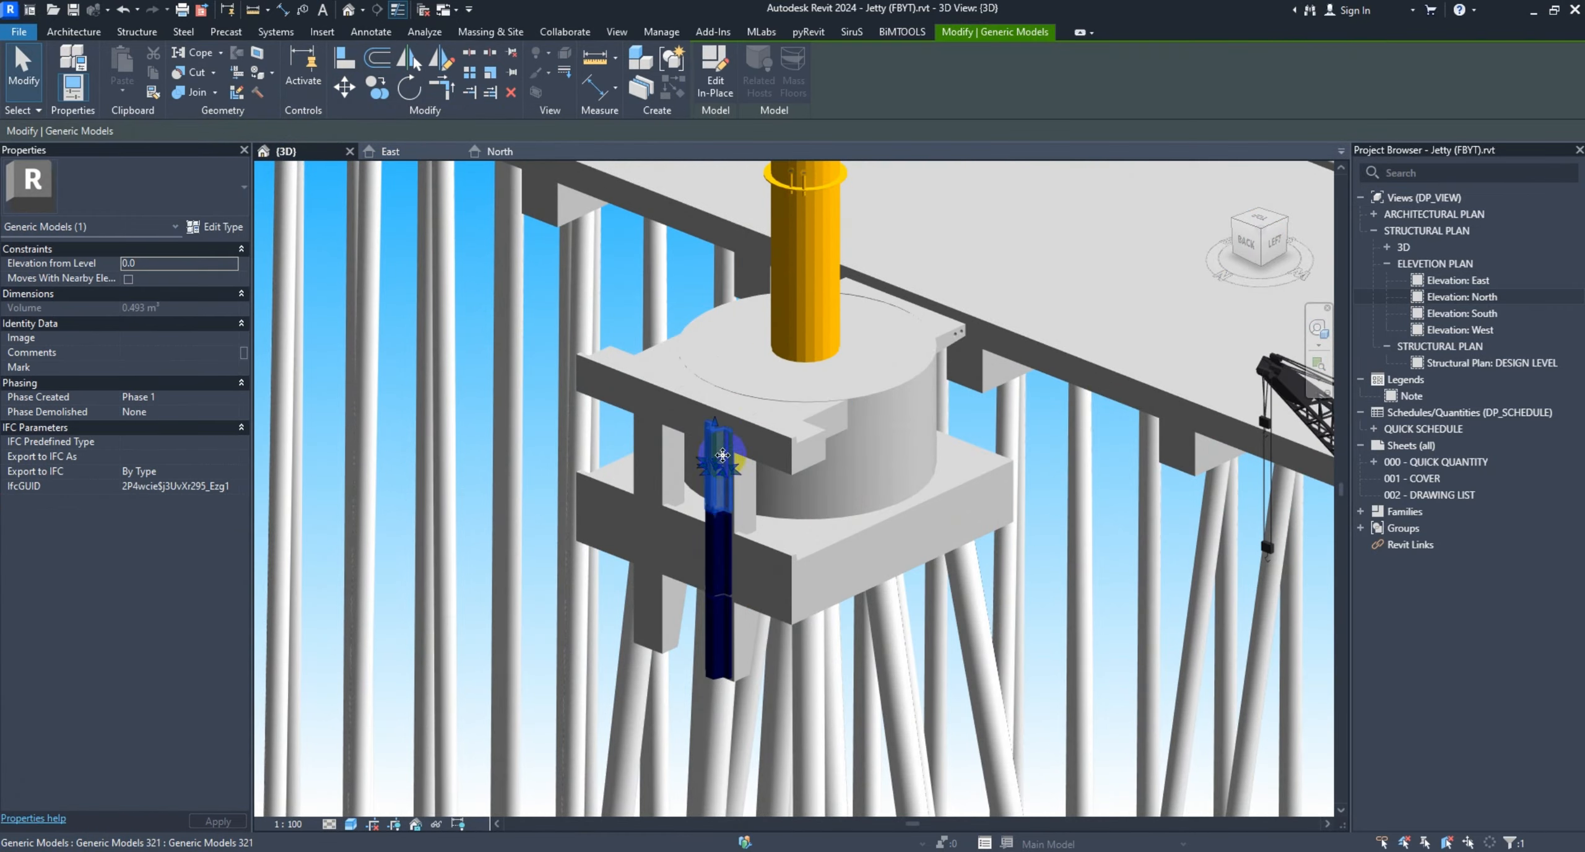
left_click(714, 616, "ctrl")
left_click(397, 152)
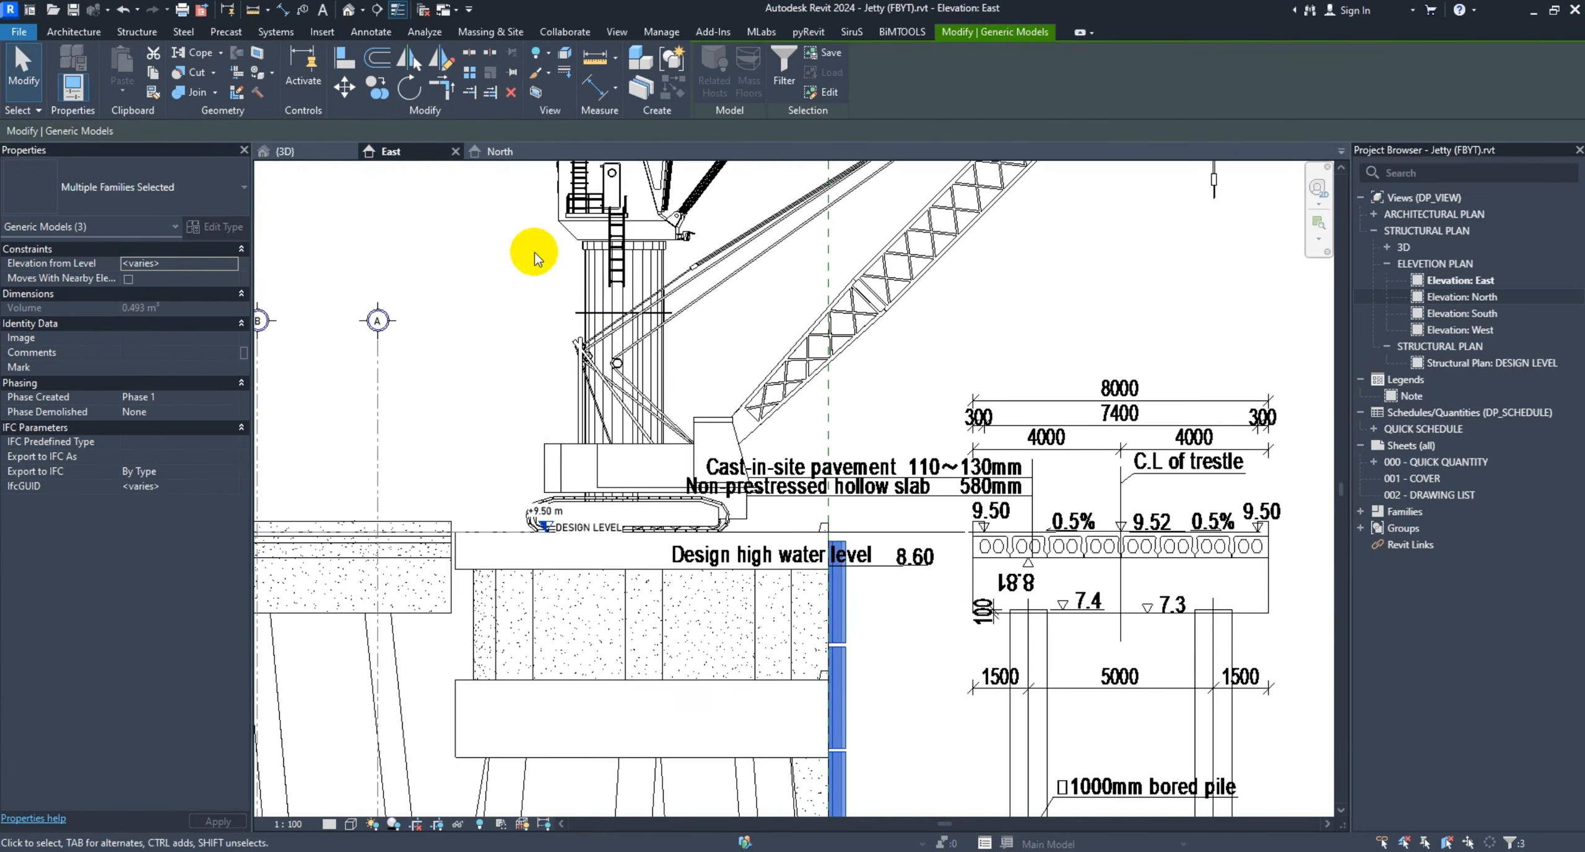
scroll(535, 252, "down", 1)
left_click(499, 152)
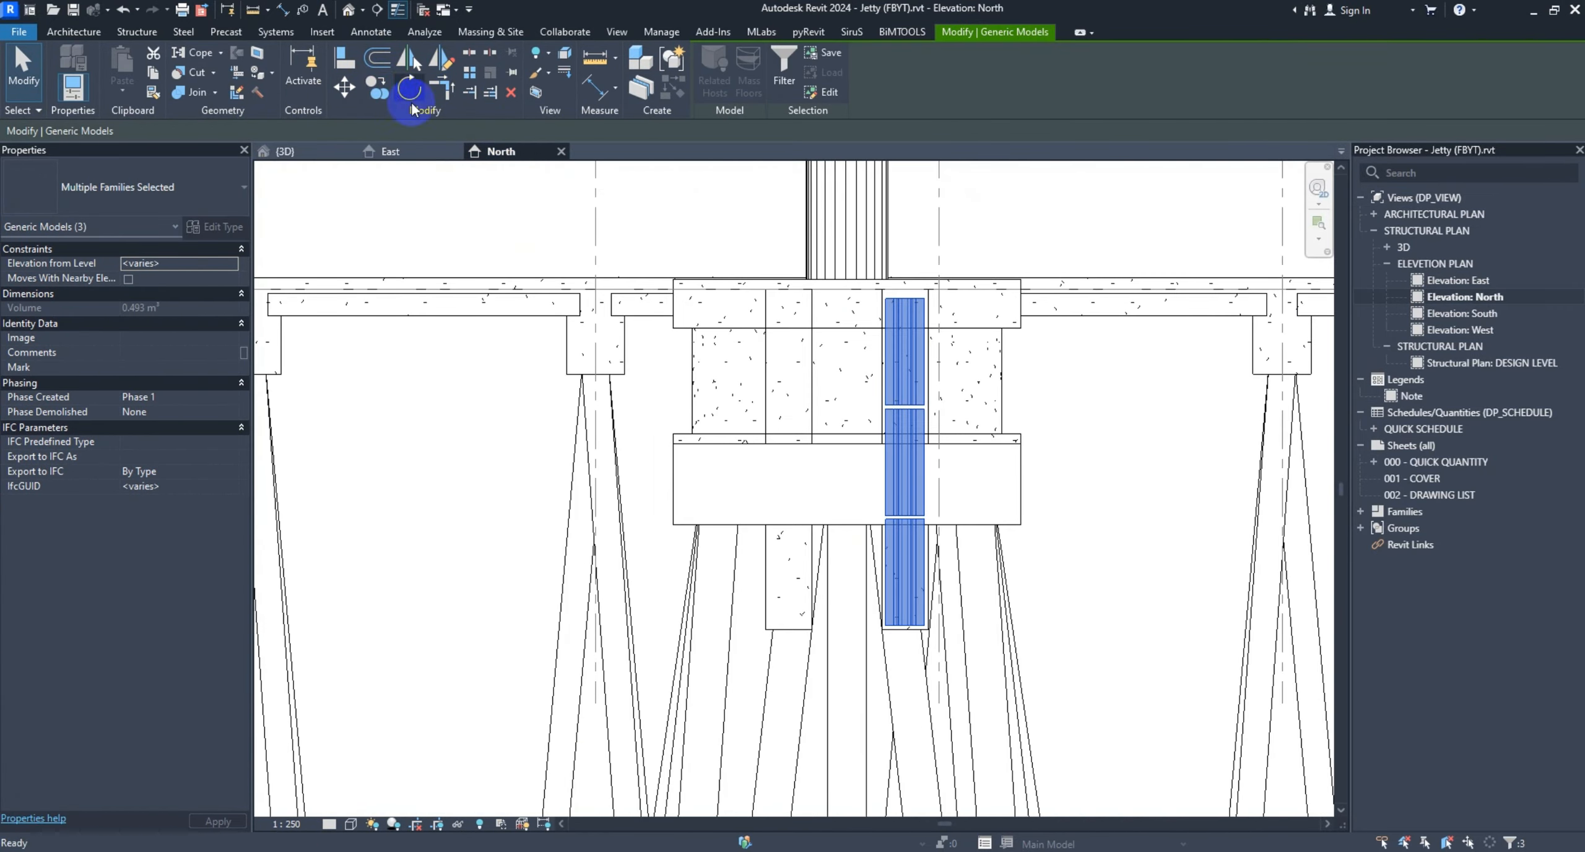
left_click(377, 88)
scroll(926, 307, "up", 3)
left_click(932, 257)
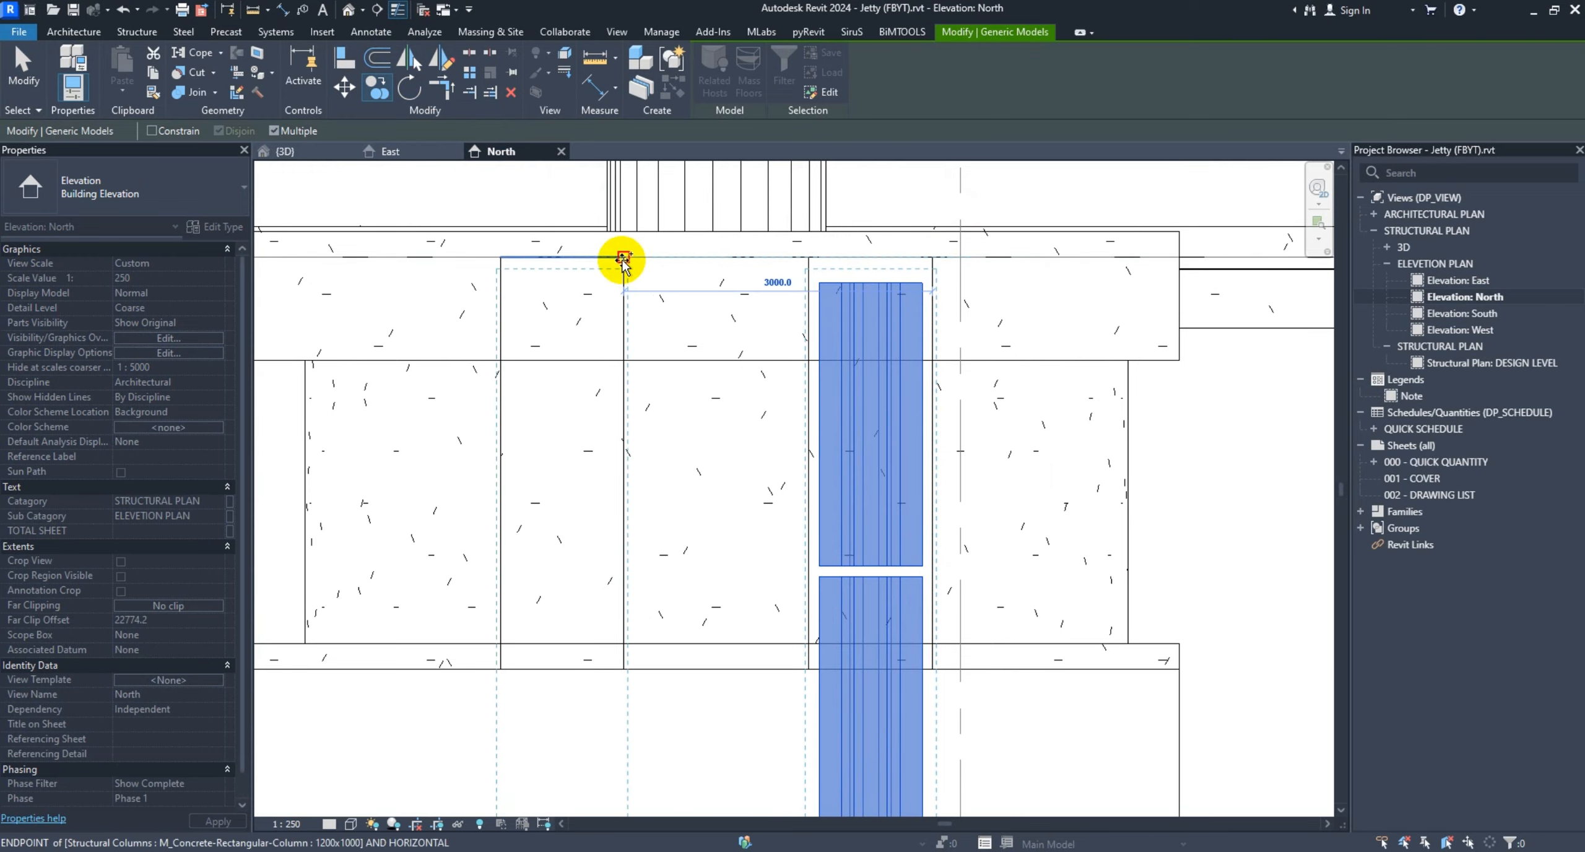
scroll(583, 265, "down", 5)
scroll(782, 300, "up", 5)
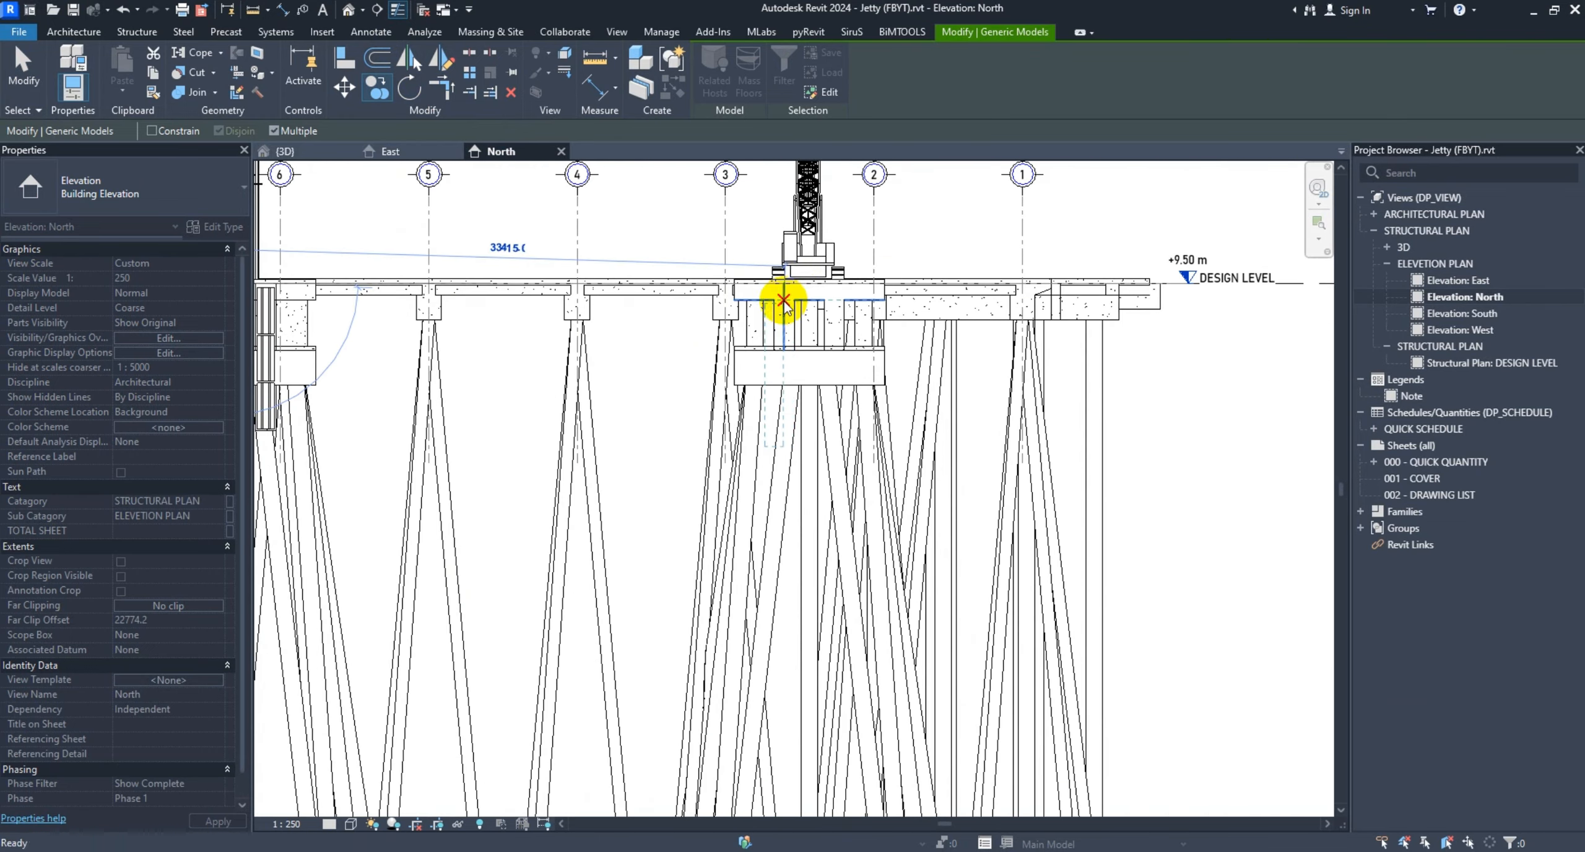
scroll(897, 284, "down", 5)
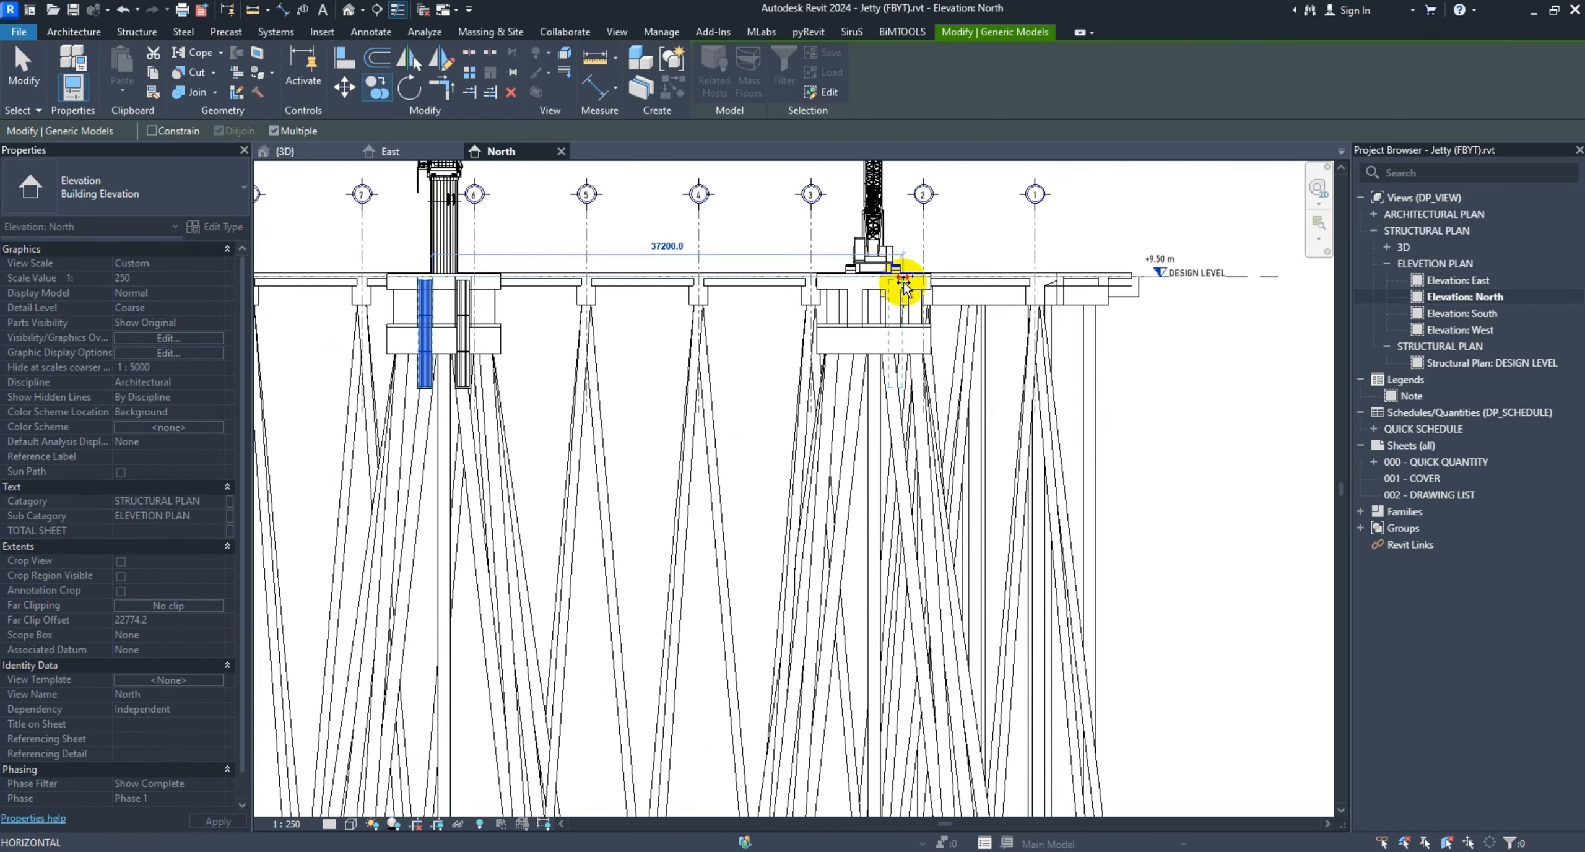
key("Escape")
Try to copy both fender stacks to the crane platform between grids 3 and 2
scroll(466, 288, "up", 2)
scroll(463, 286, "up", 2)
middle_click_drag(463, 286, 705, 311)
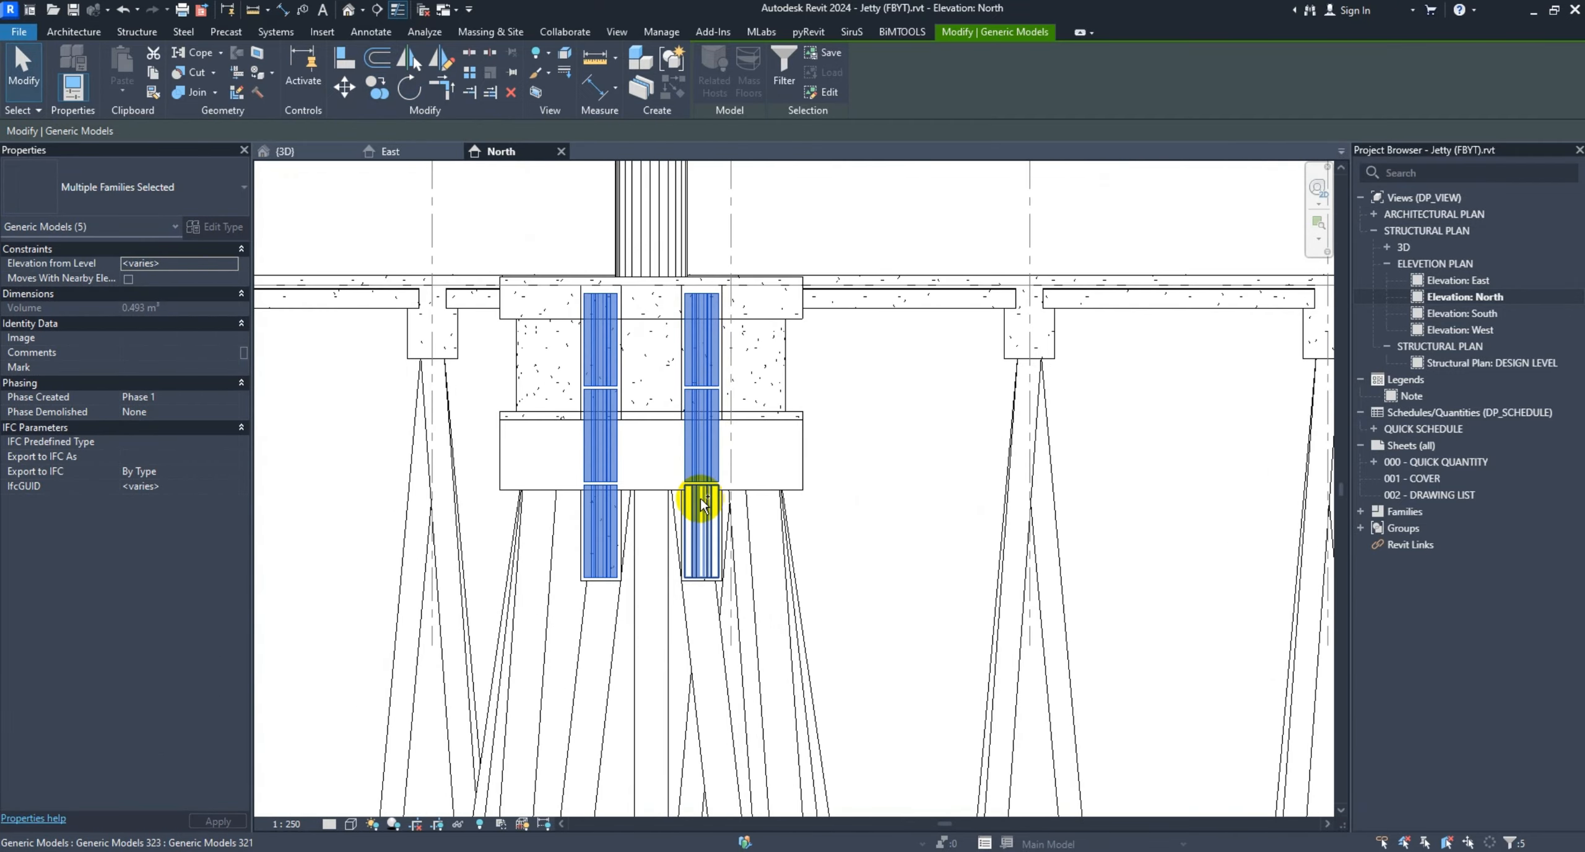
left_click(376, 86)
left_click(805, 489)
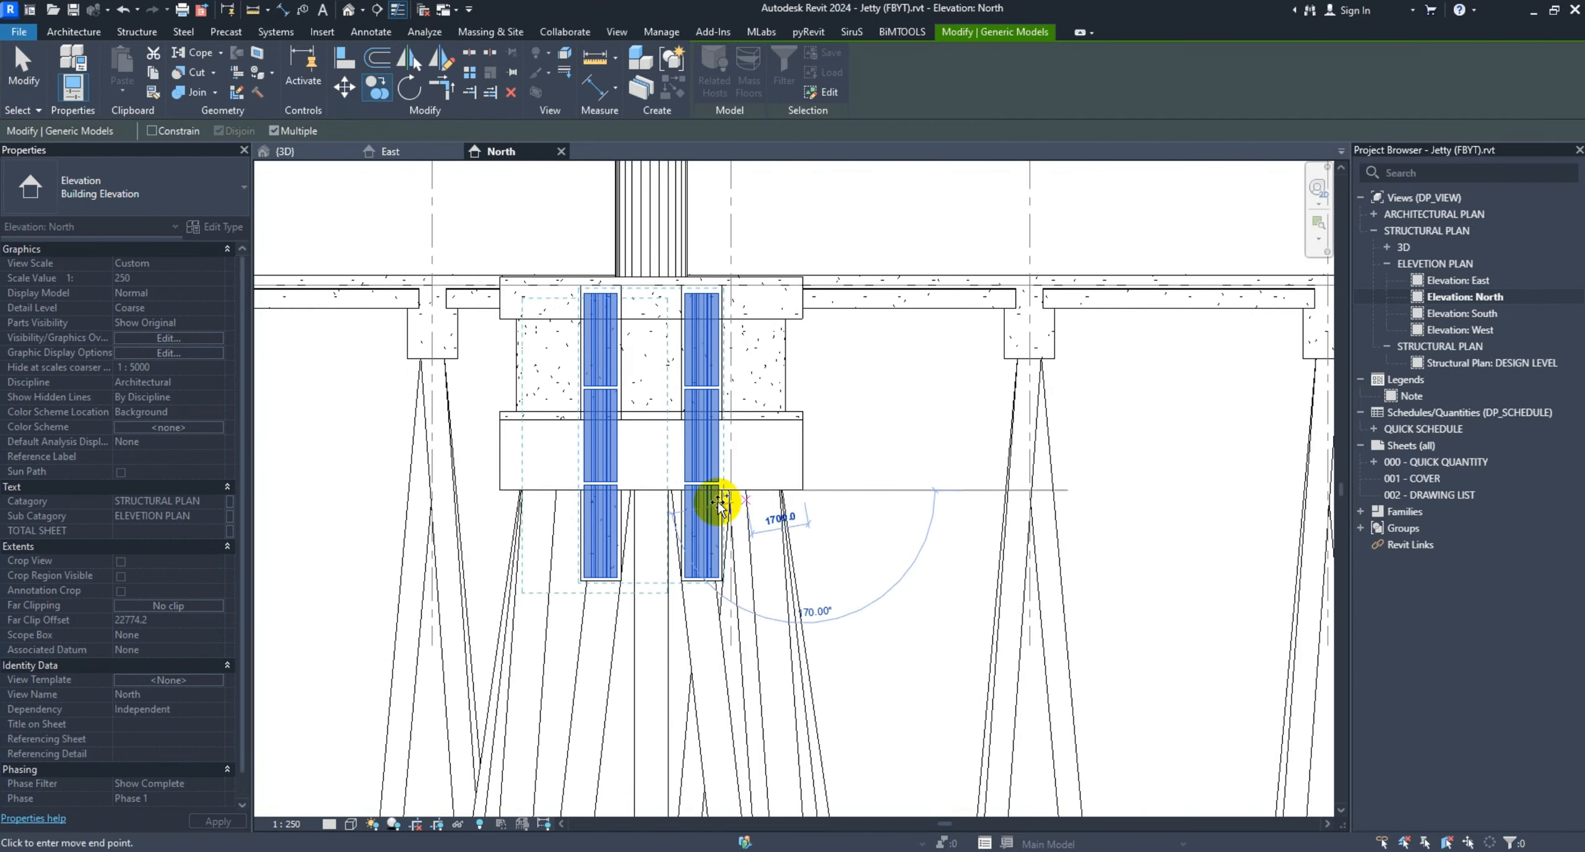
scroll(718, 504, "down", 4)
scroll(1089, 494, "up", 6)
left_click(1171, 428)
scroll(1032, 445, "down", 2)
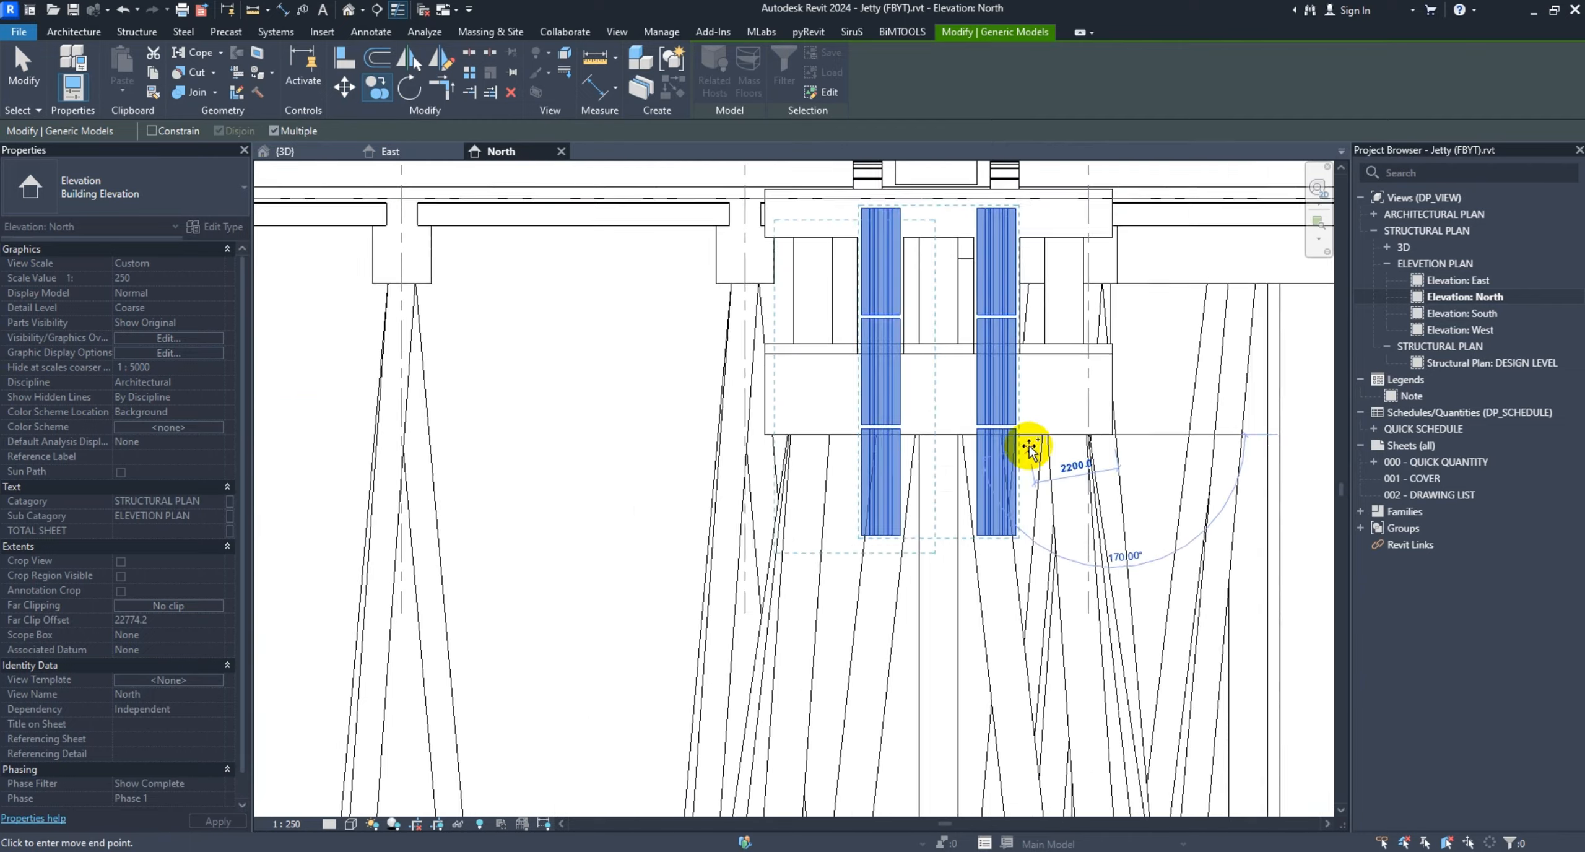
scroll(1029, 447, "down", 3)
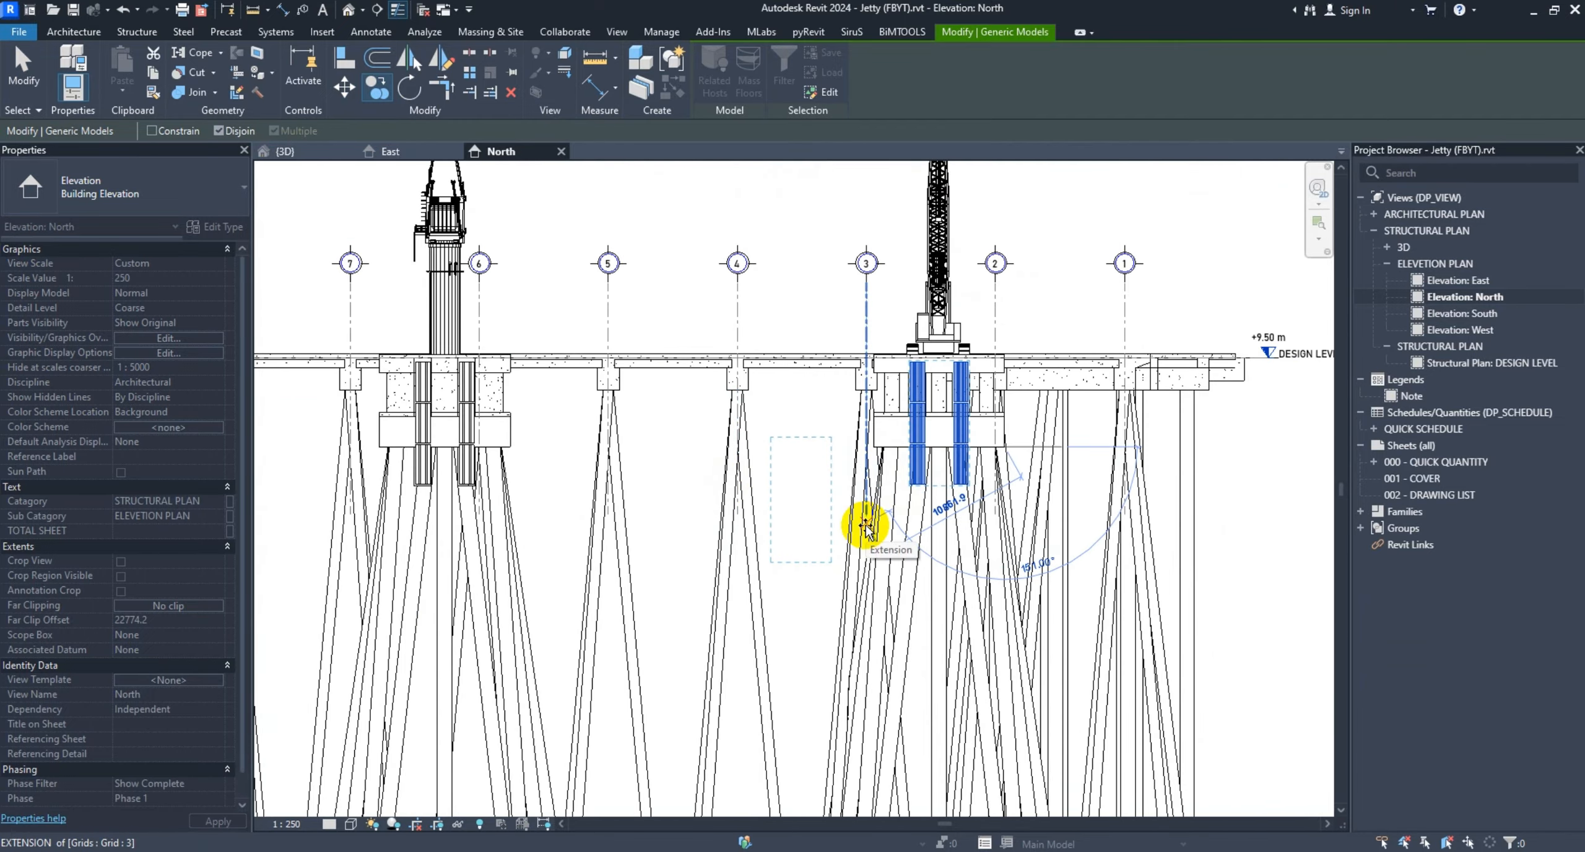
key("Escape")
key("Escape")
scroll(814, 523, "up", 5)
scroll(821, 531, "down", 5)
scroll(495, 523, "up", 2)
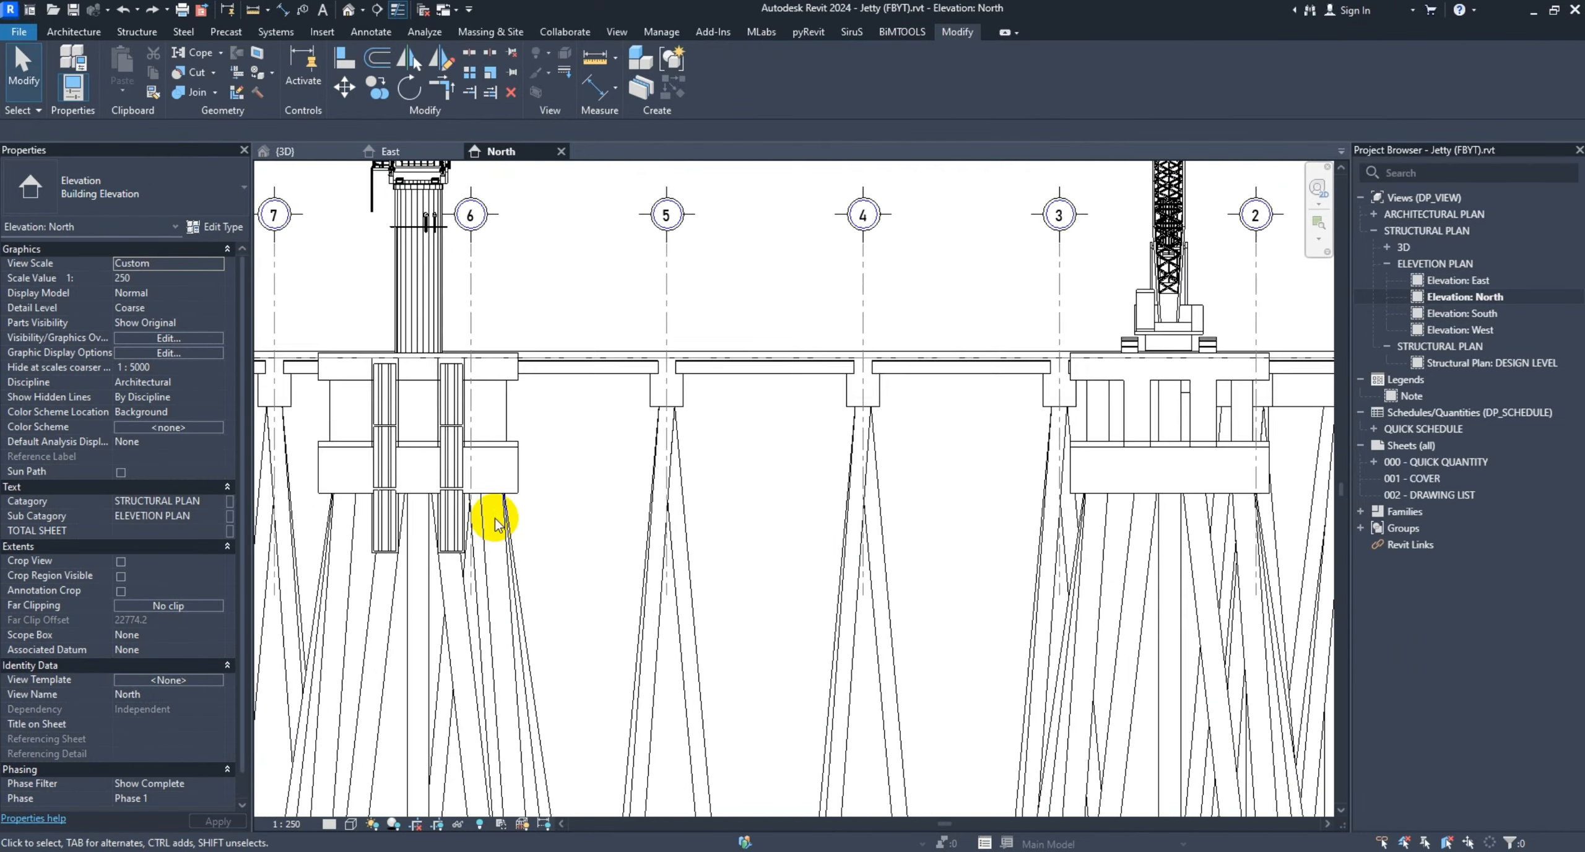
Select both fender stacks and copy them, unconstrained, to the platform between grids 3 and 2, matching the lower slab's corner
scroll(459, 538, "up", 2)
left_click(449, 539)
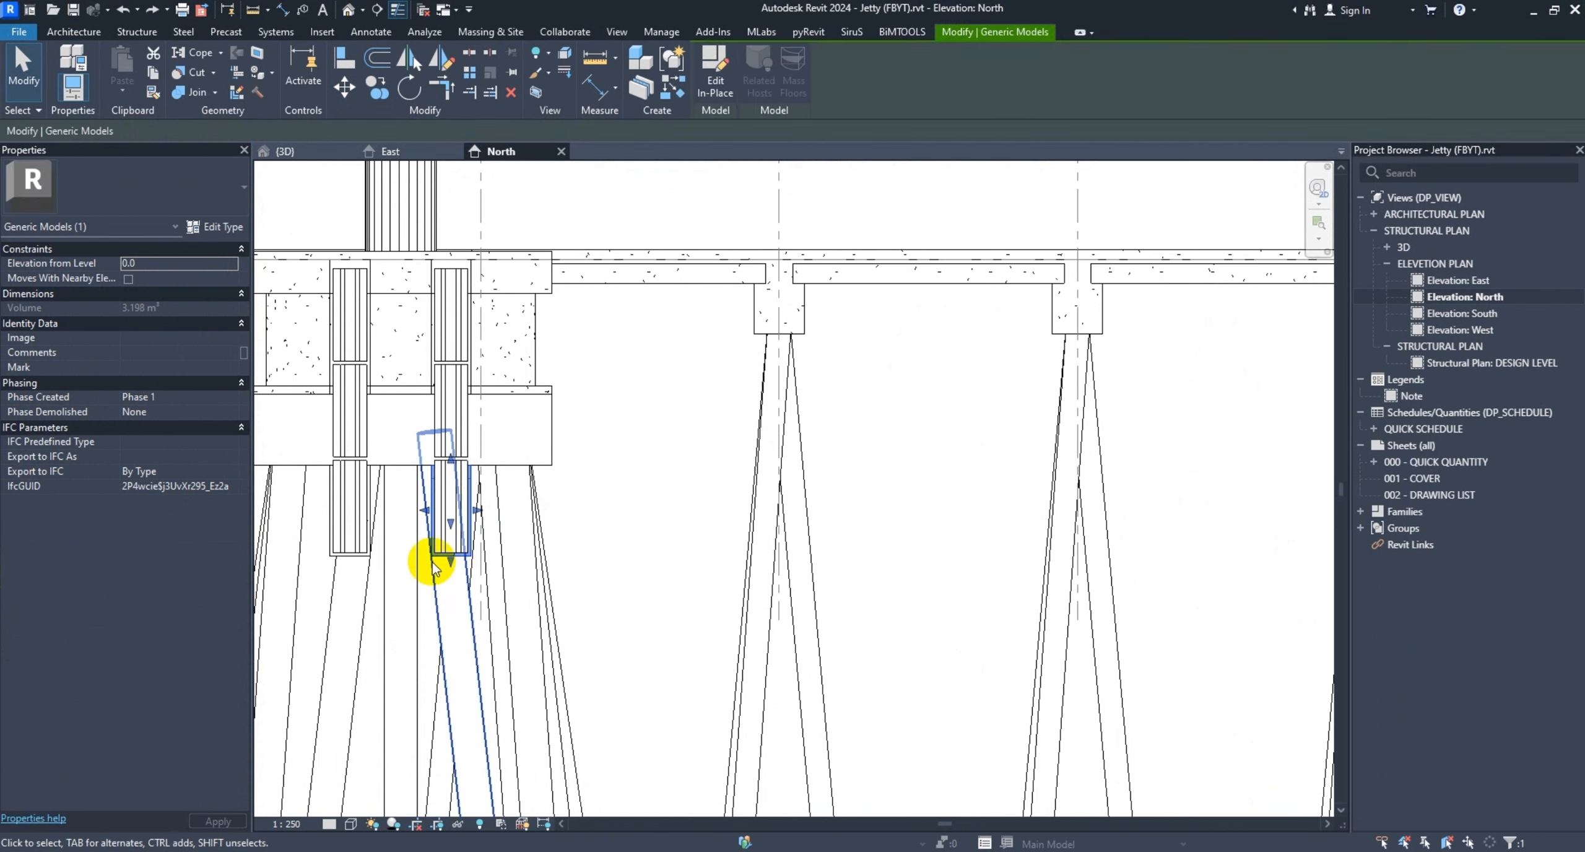
left_click(357, 560, "ctrl")
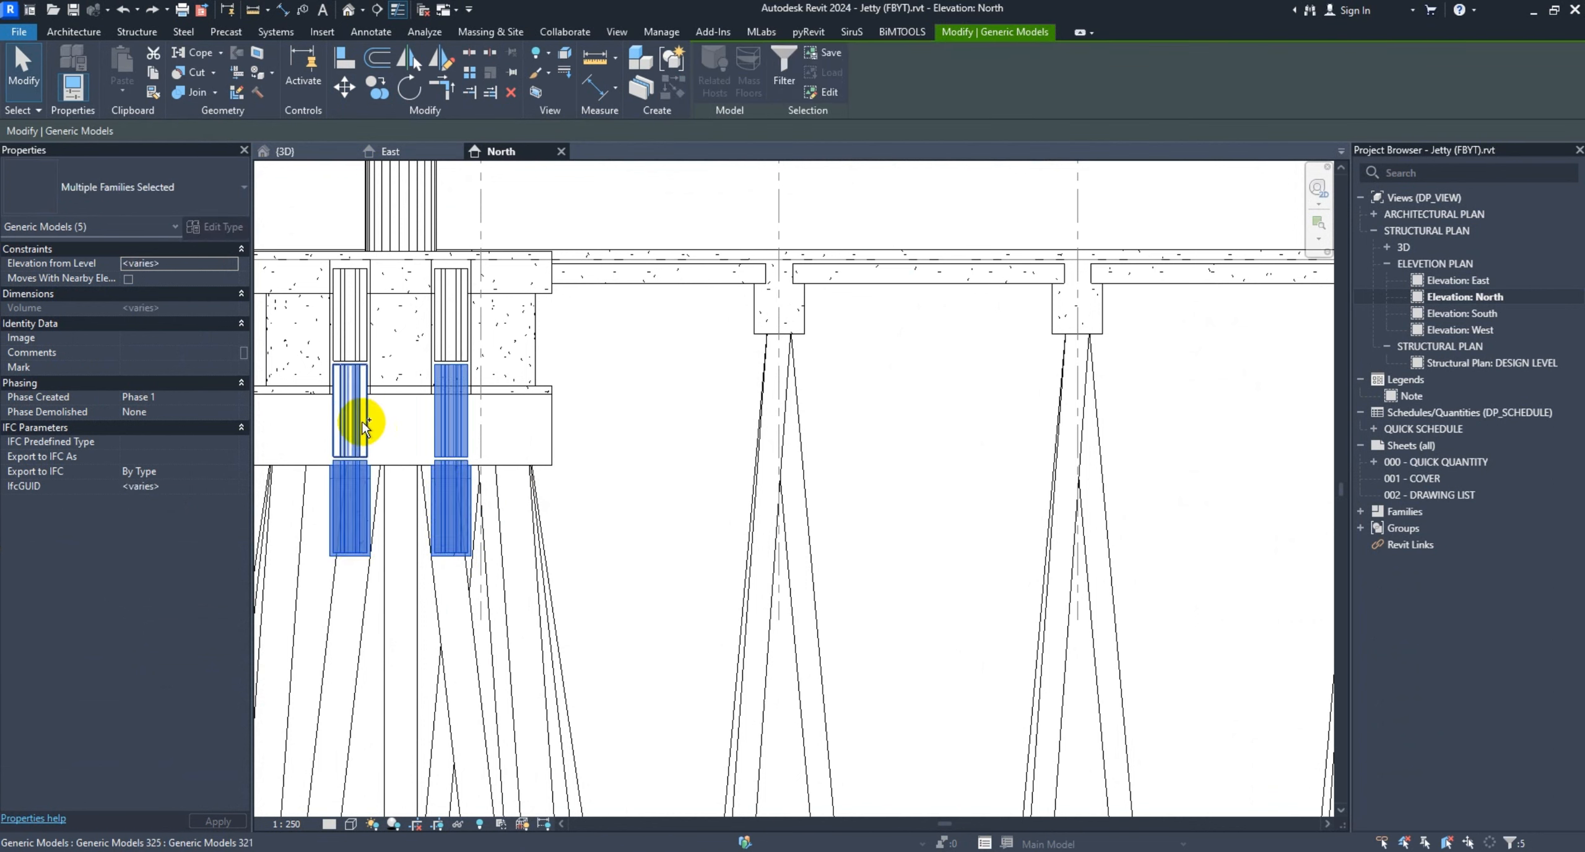
left_click(377, 93)
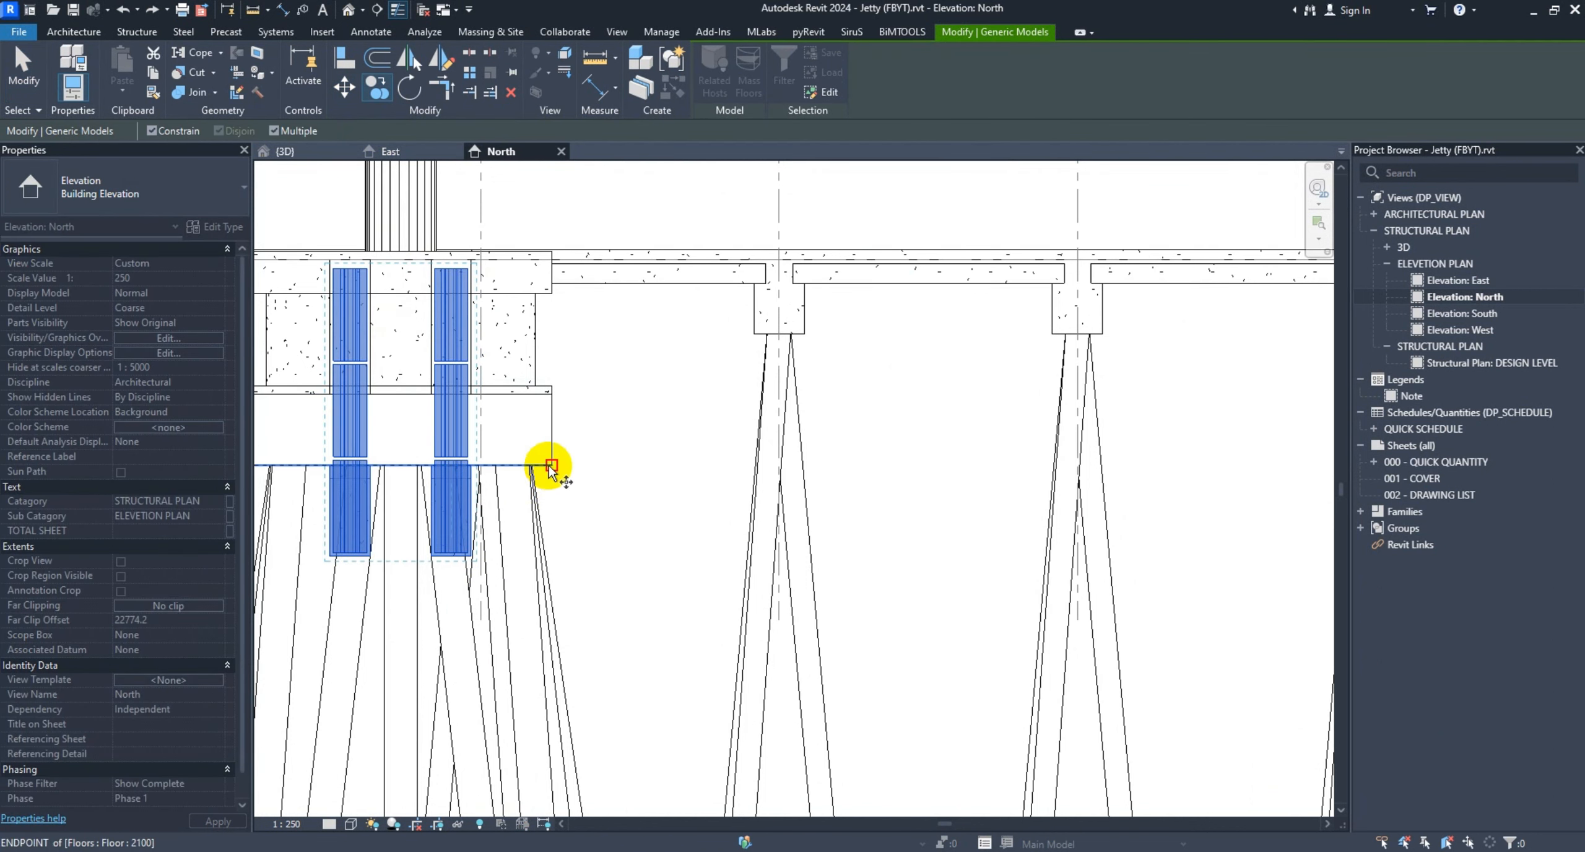
scroll(506, 477, "down", 4)
scroll(843, 474, "up", 3)
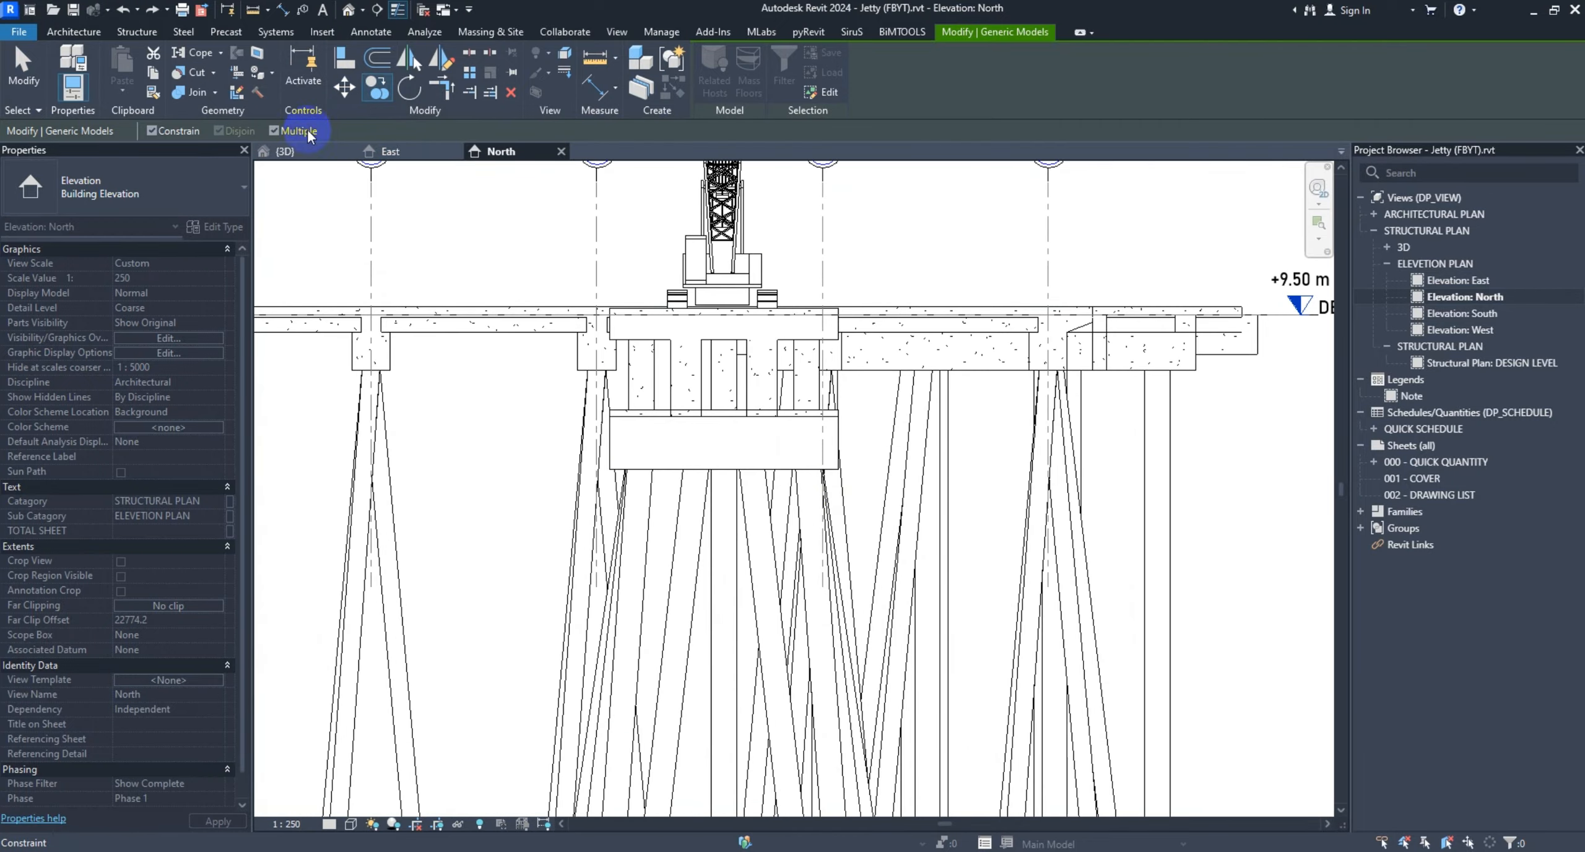
left_click(185, 130)
scroll(820, 458, "up", 4)
left_click(869, 491)
scroll(962, 504, "down", 8)
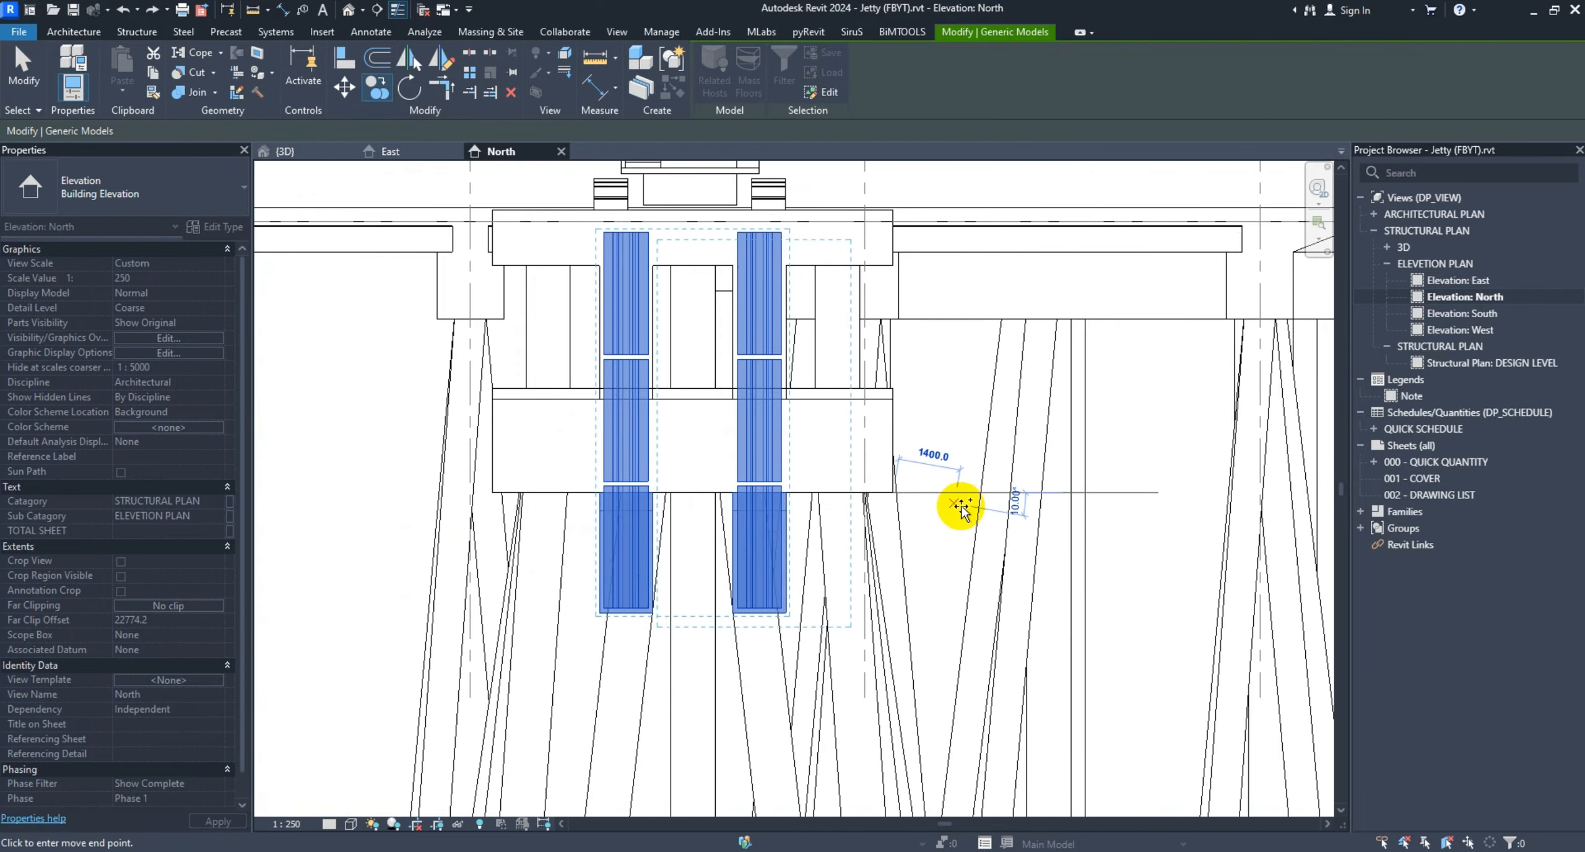
Continue copying both fender stacks to the remaining crane platforms, snapping to each lower slab's matching bottom corner
scroll(601, 505, "up", 6)
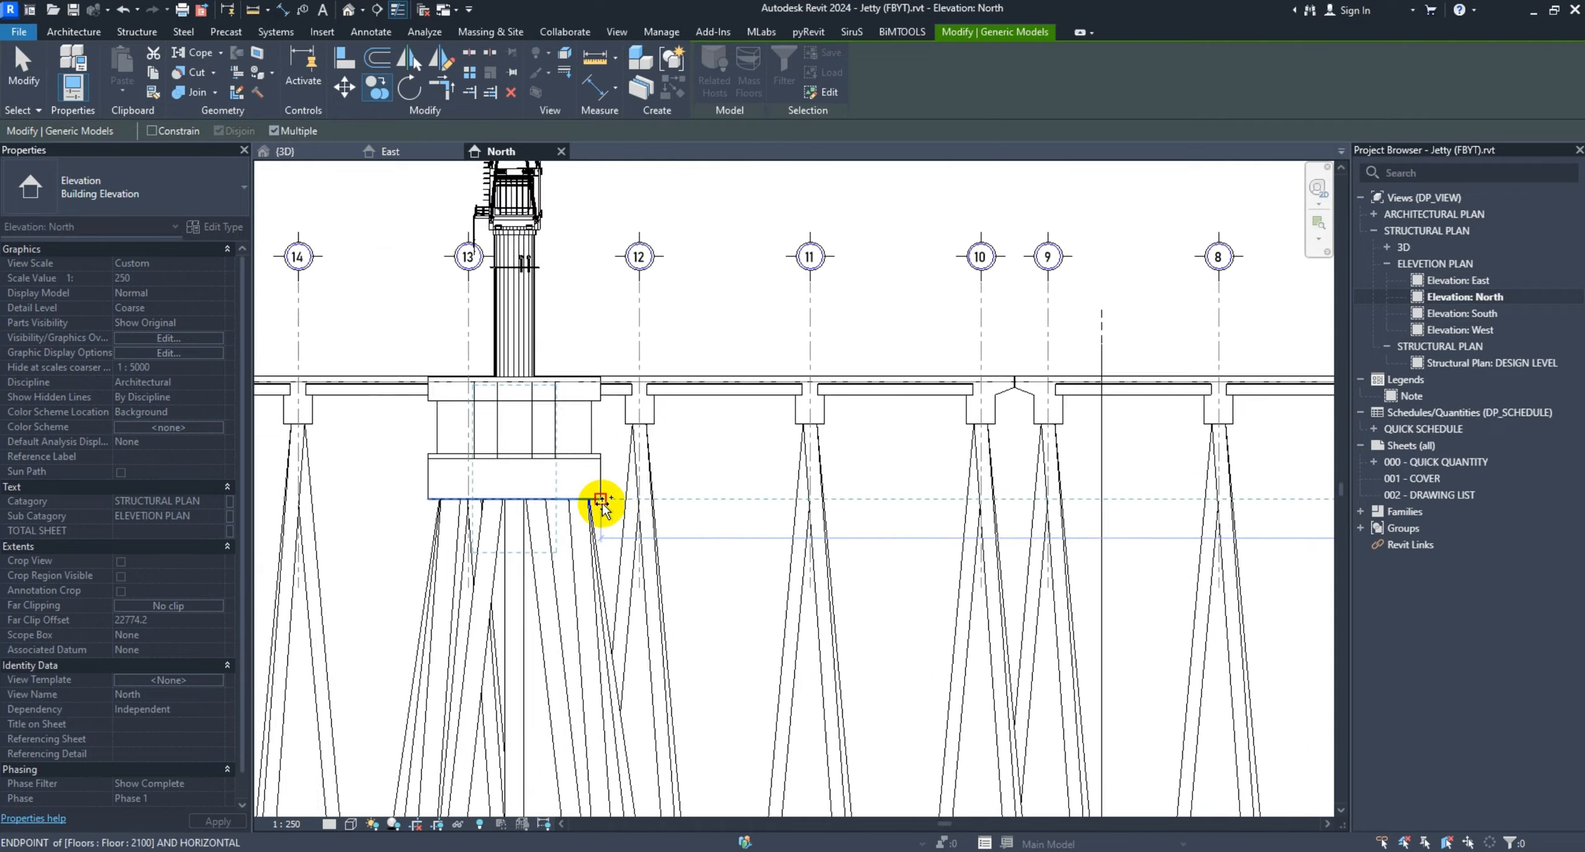
scroll(520, 526, "down", 5)
scroll(757, 502, "up", 5)
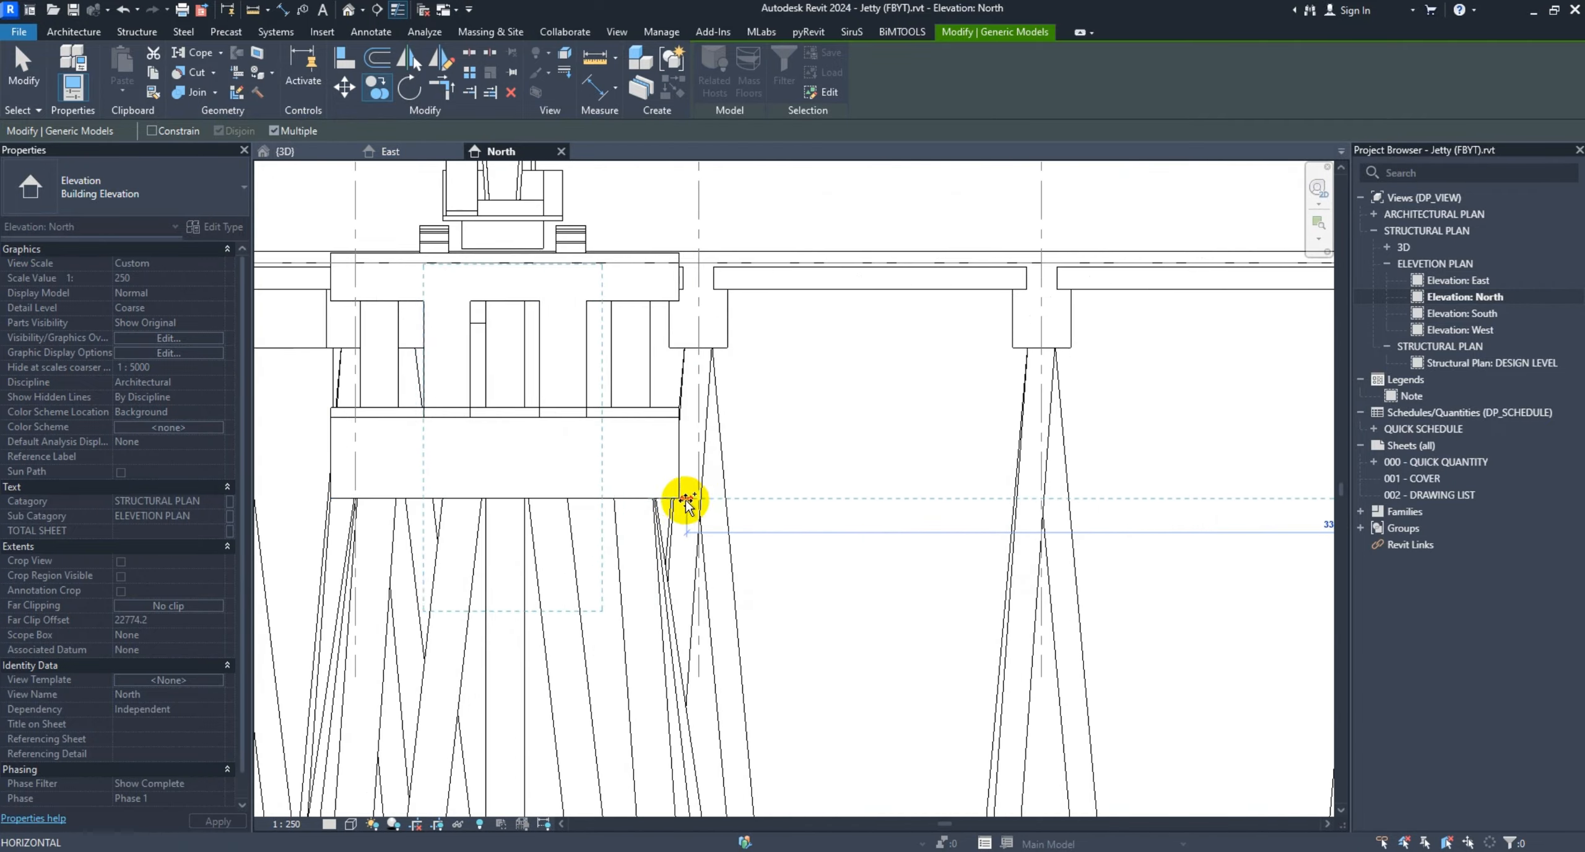
left_click(677, 499)
scroll(678, 499, "down", 8)
key("Escape")
key("Escape")
Examine the fenders on all the crane platforms in the 3D view of the whole jetty
left_click(311, 150)
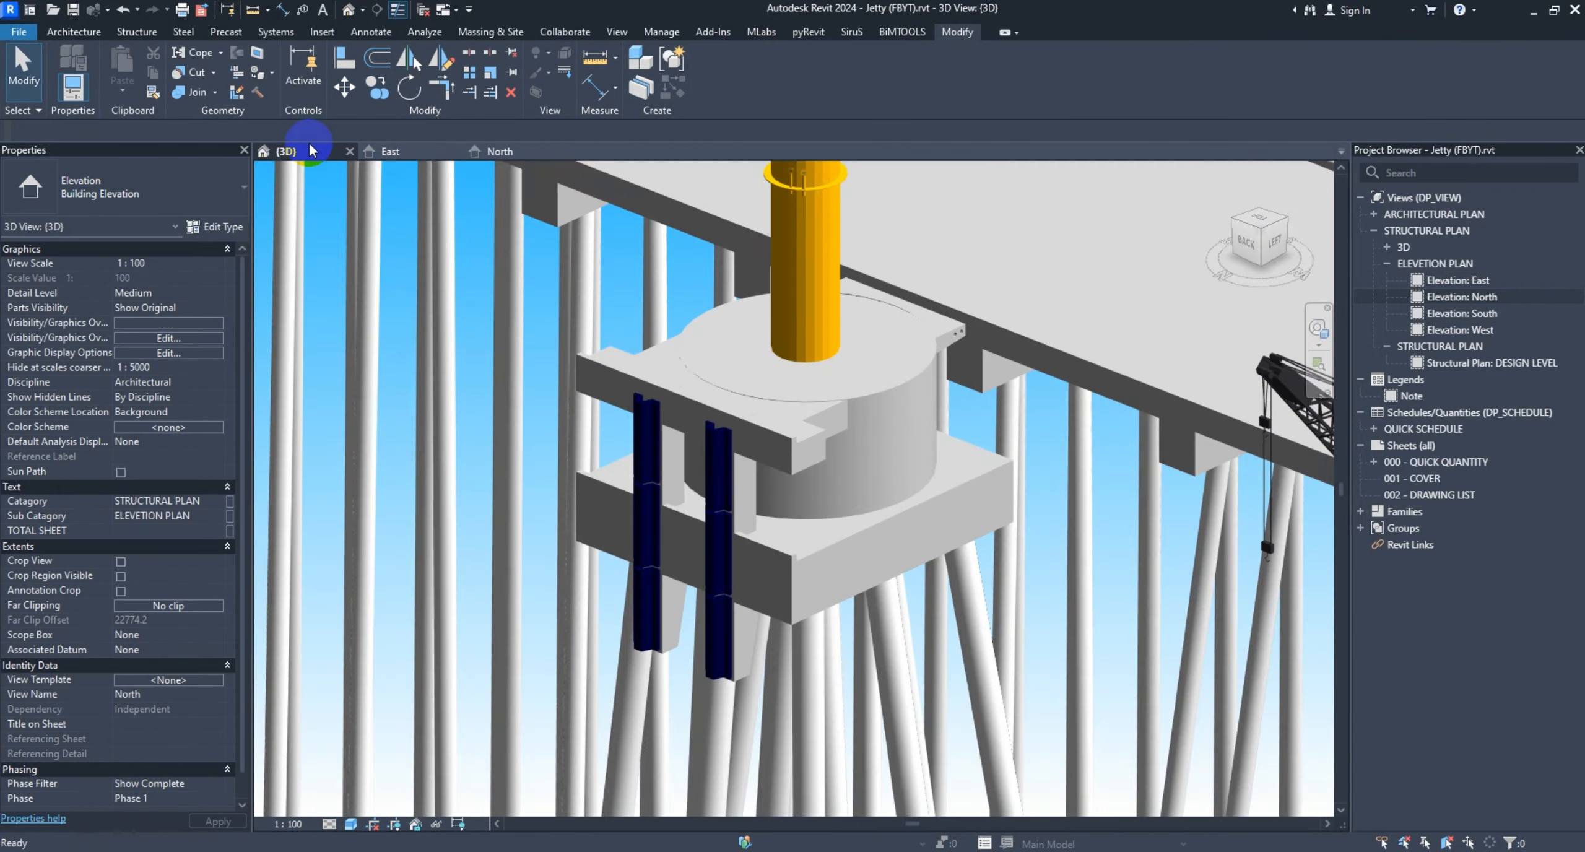
scroll(545, 416, "down", 8)
middle_click_drag(799, 353, 810, 350, "shift")
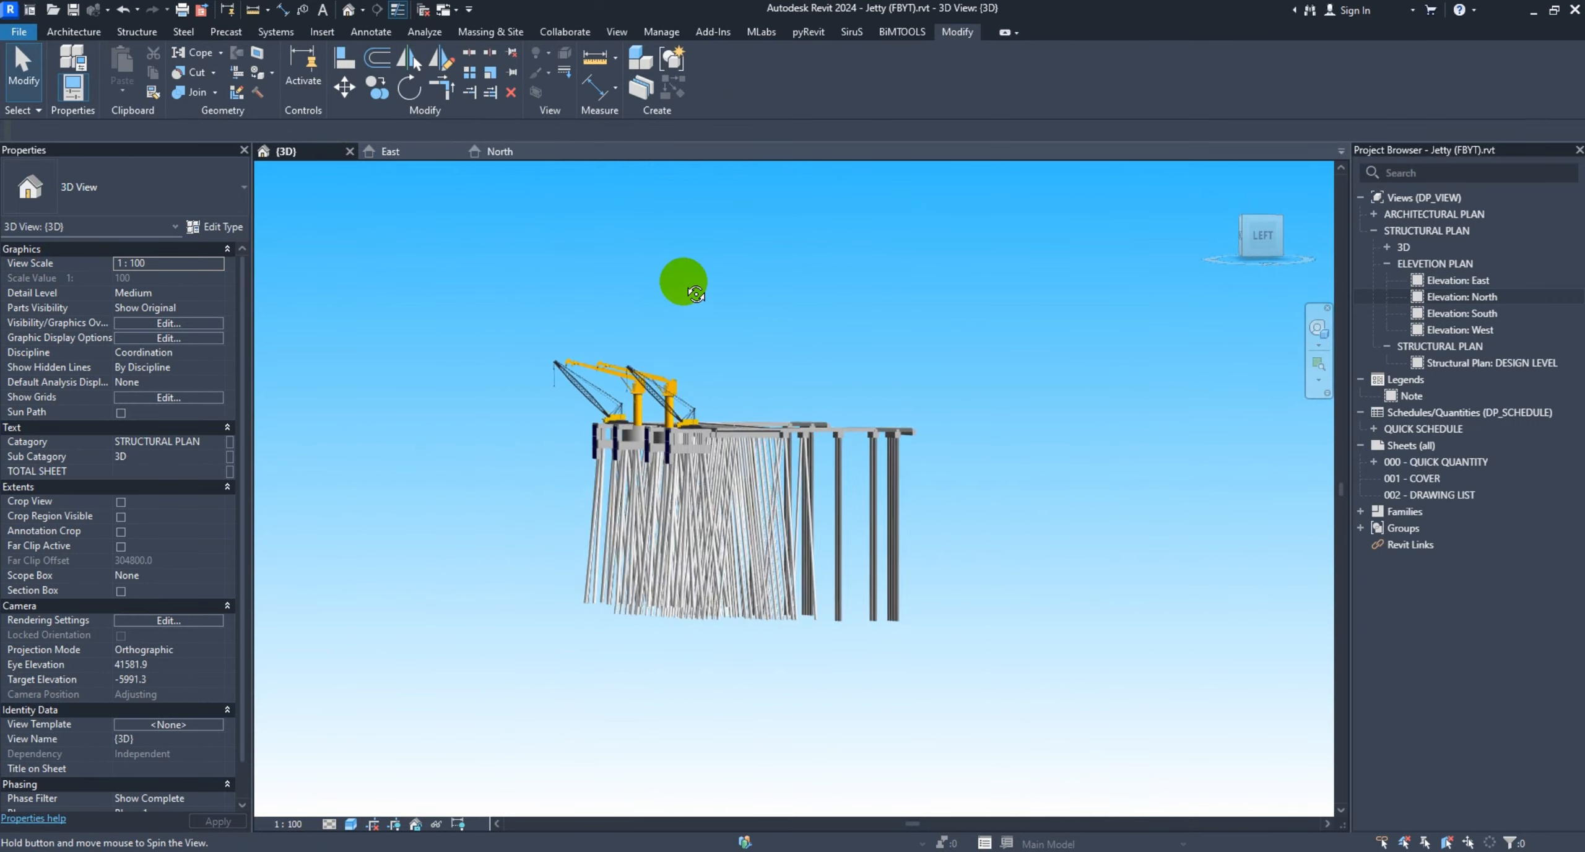